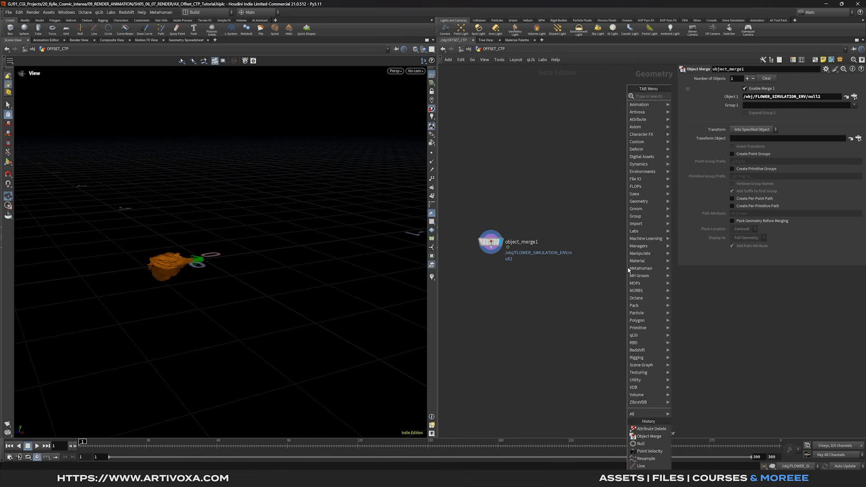
- Add a Line node of length 2 and display it, orbiting to see the vertical line
{"action": "left_click", "coordinate": [643, 243]}
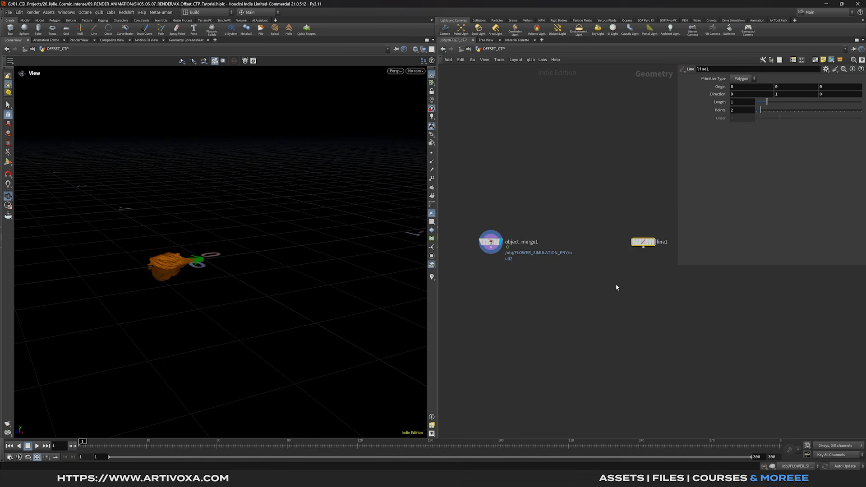
{"action": "type", "text": "2"}
{"action": "key", "text": "Return"}
{"action": "left_click", "coordinate": [652, 242]}
{"action": "left_click_drag", "start_coordinate": [249, 224], "coordinate": [232, 340]}
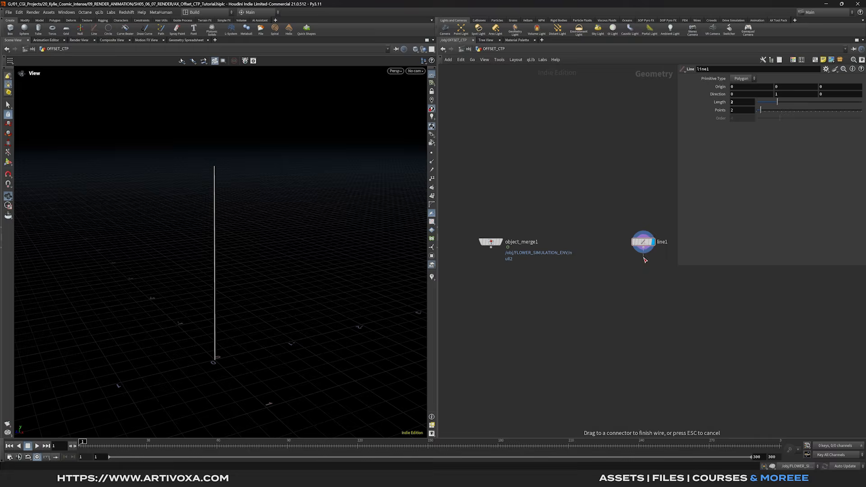
{"action": "key", "text": "Tab"}
- Add a Resample node below line1 with segment length 0.01 and Curve U Attribute enabled
{"action": "type", "text": "resa"}
{"action": "key", "text": "Return"}
{"action": "key", "text": "Return"}
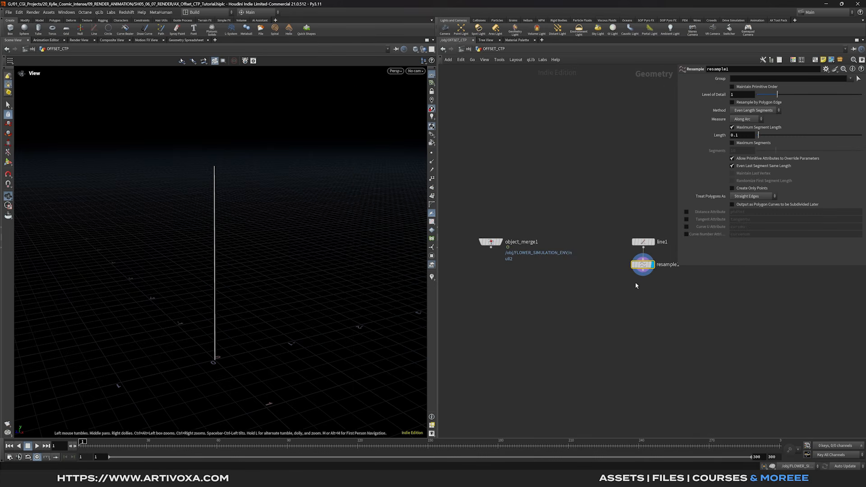
{"action": "middle_click_drag", "start_coordinate": [619, 291], "coordinate": [594, 297]}
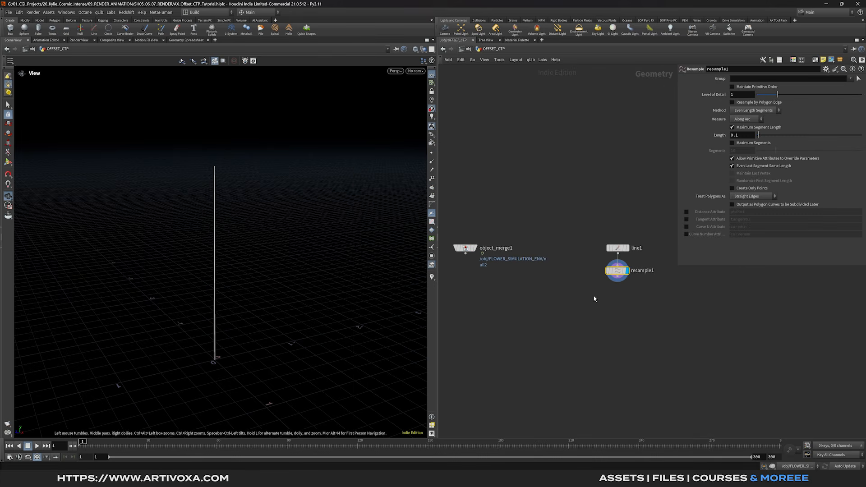
{"action": "left_click", "coordinate": [432, 154]}
{"action": "scroll", "coordinate": [217, 253], "scroll_direction": "up", "scroll_amount": 1}
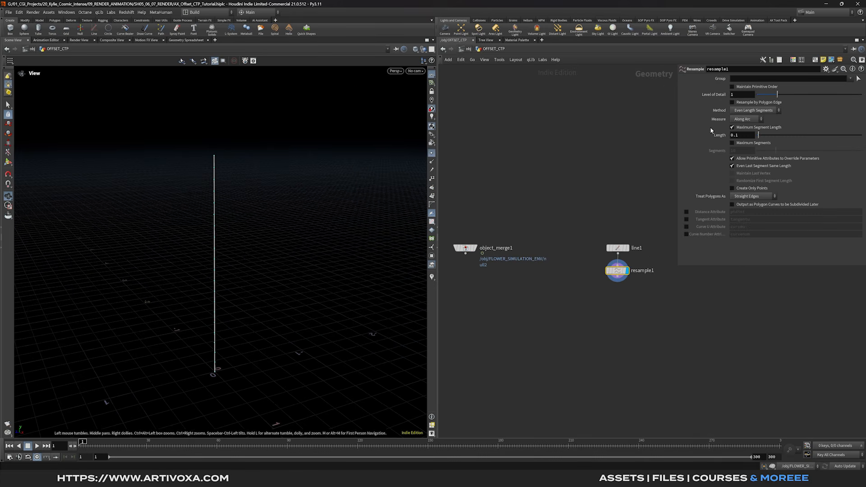
{"action": "type", "text": "01"}
{"action": "left_click", "coordinate": [541, 190]}
{"action": "middle_click_drag", "start_coordinate": [234, 249], "coordinate": [245, 228]}
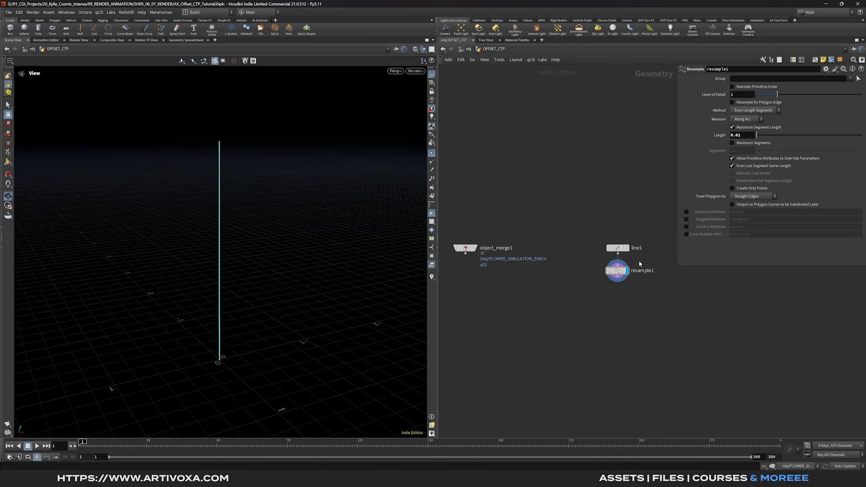
{"action": "left_click", "coordinate": [686, 226]}
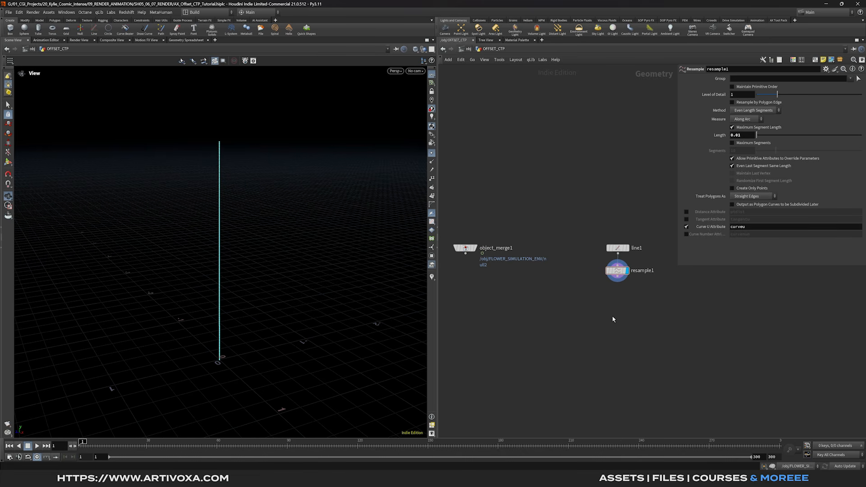
{"action": "left_click", "coordinate": [431, 154]}
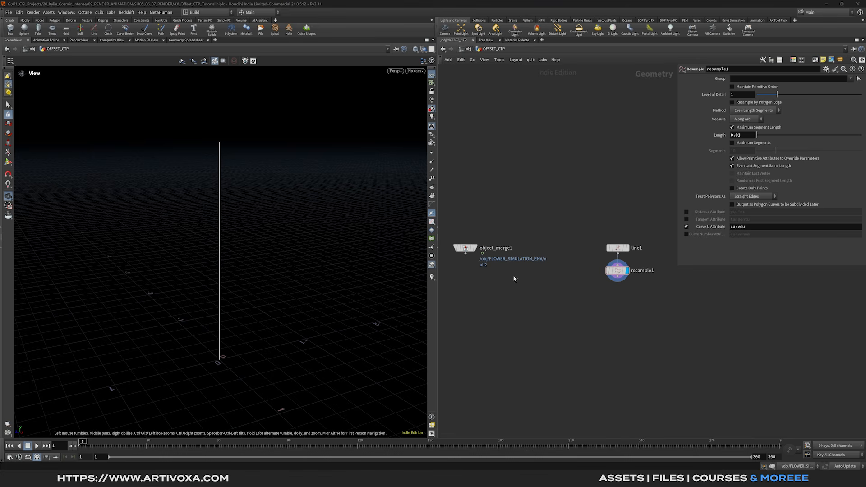
{"action": "left_click", "coordinate": [617, 280]}
- Add an Attribute Noise node after resample1 that noises the P attribute
{"action": "key", "text": "Tab"}
{"action": "type", "text": "attnoise"}
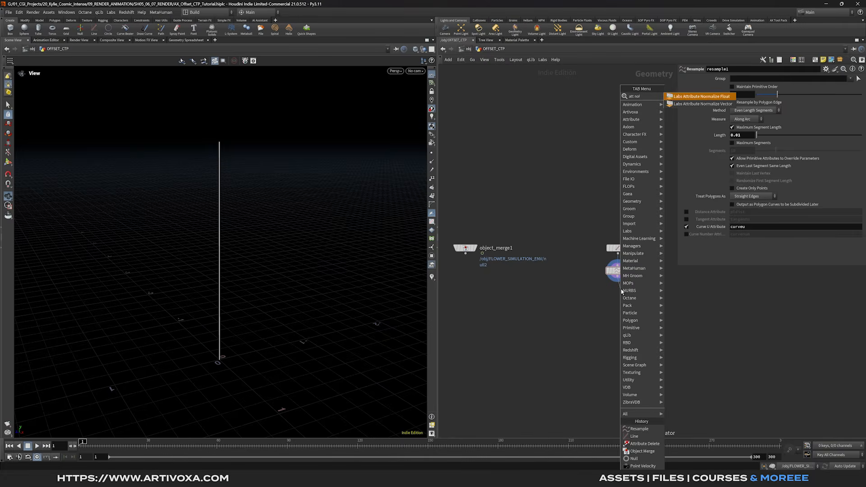
{"action": "key", "text": "Return"}
{"action": "key", "text": "Return"}
{"action": "left_click", "coordinate": [630, 300]}
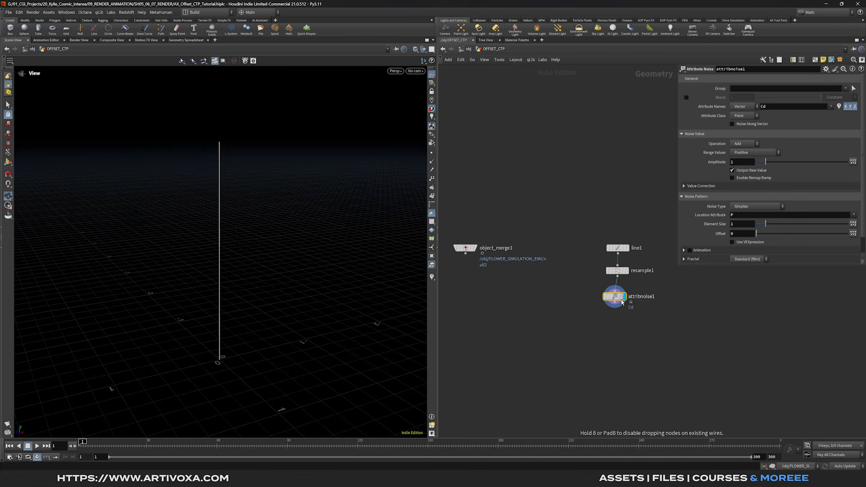
{"action": "left_click", "coordinate": [785, 109]}
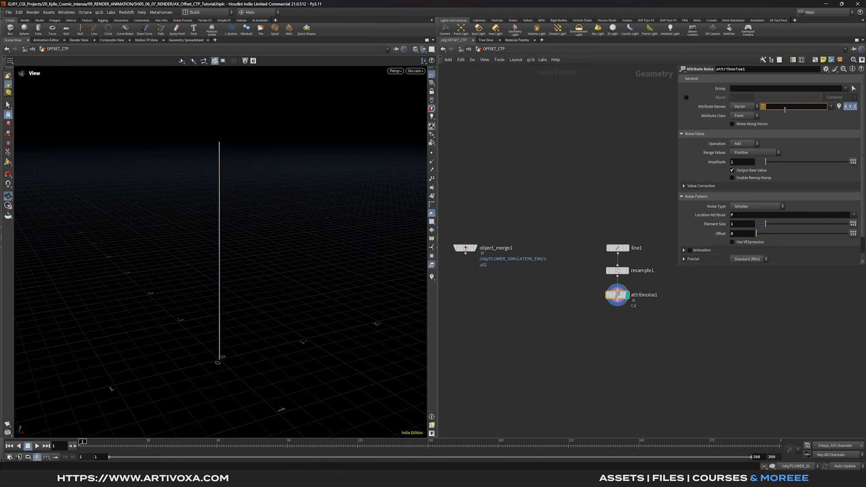
{"action": "left_click", "coordinate": [569, 201]}
{"action": "scroll", "coordinate": [256, 230], "scroll_direction": "down", "scroll_amount": 4}
{"action": "scroll", "coordinate": [255, 231], "scroll_direction": "up", "scroll_amount": 1}
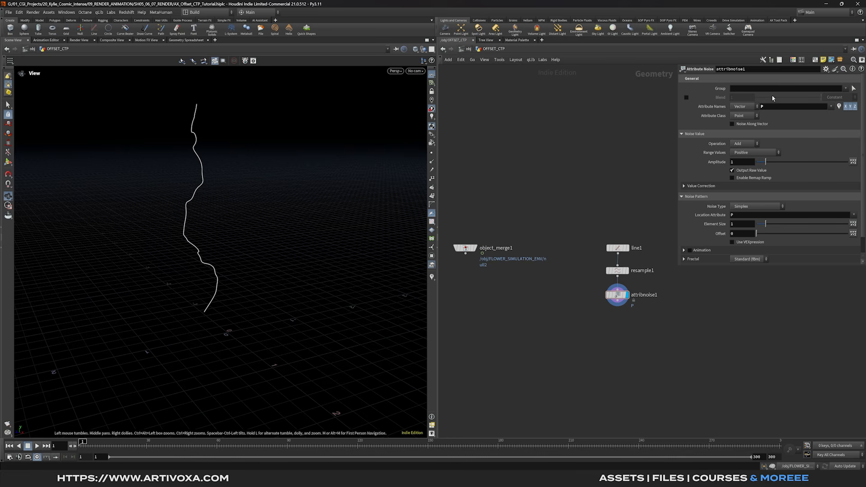
- Blend the noise by the curveu attribute
{"action": "left_click", "coordinate": [685, 97]}
{"action": "left_click", "coordinate": [839, 97]}
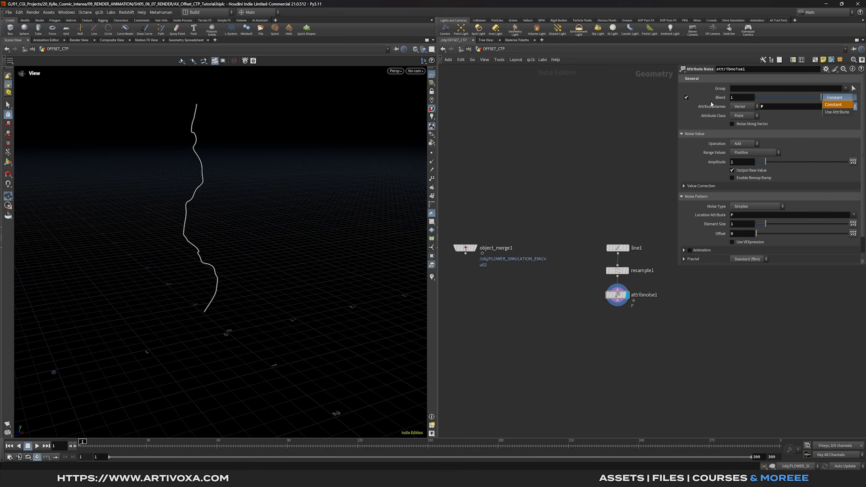
{"action": "left_click", "coordinate": [837, 112]}
{"action": "left_click", "coordinate": [846, 106]}
{"action": "double_click", "coordinate": [799, 108]}
{"action": "type", "text": "curveu"}
{"action": "key", "text": "Return"}
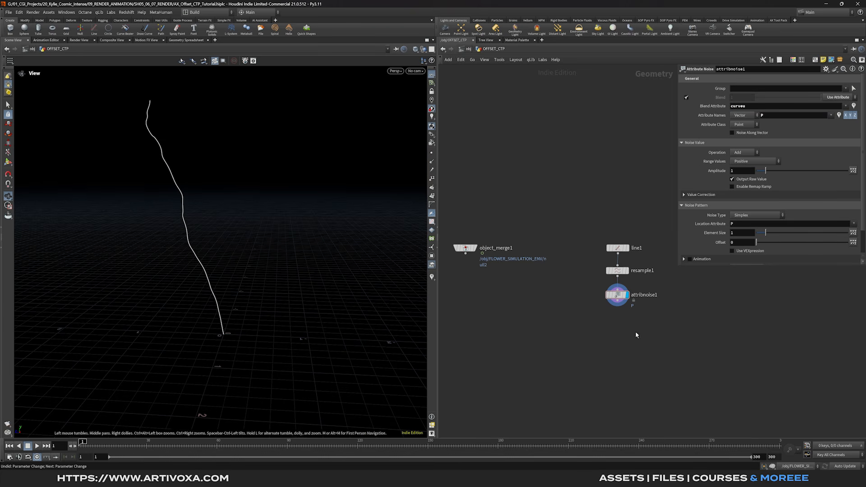
- Make the noise range Zero Centered with fractal roughness 0
{"action": "left_click", "coordinate": [744, 164]}
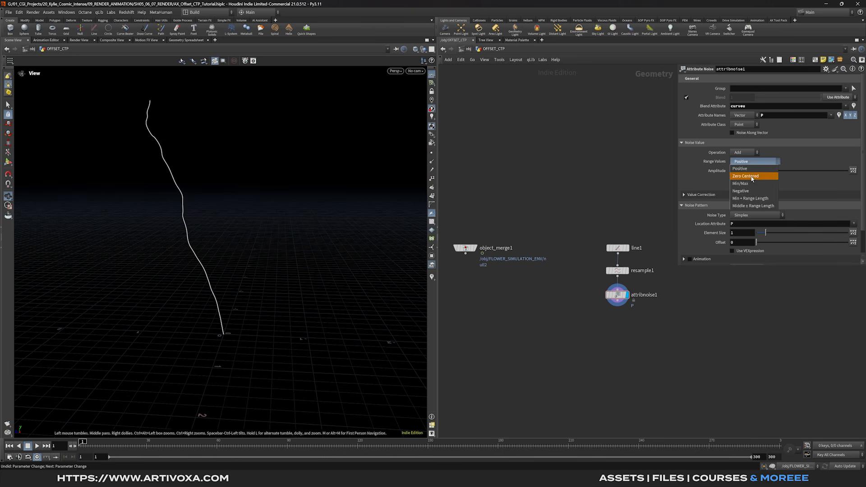
{"action": "left_click", "coordinate": [749, 175]}
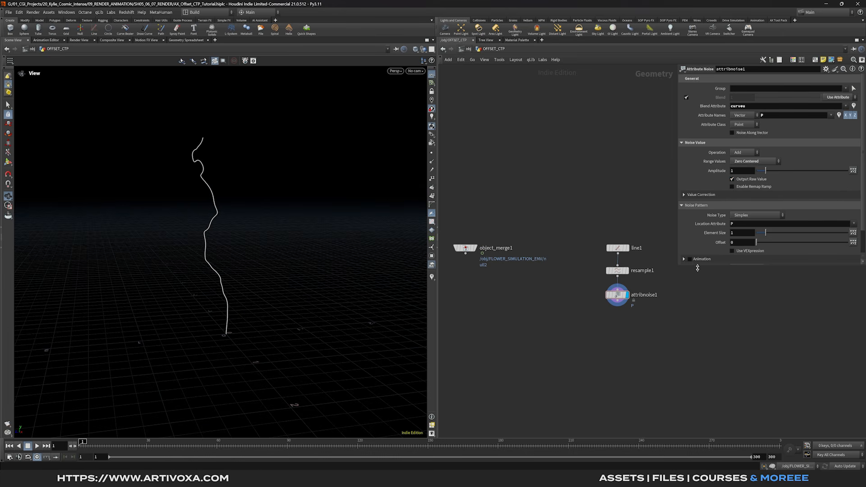
{"action": "left_click_drag", "start_coordinate": [697, 268], "coordinate": [692, 378]}
{"action": "left_click", "coordinate": [685, 268]}
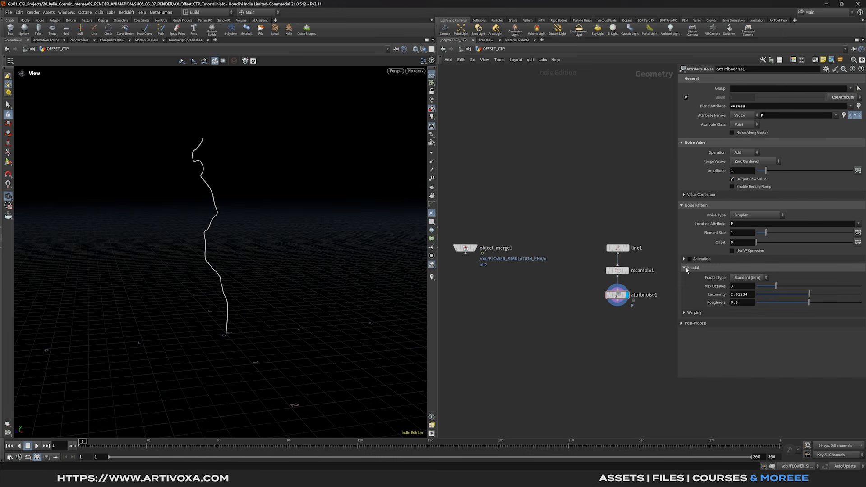
{"action": "left_click_drag", "start_coordinate": [768, 303], "coordinate": [757, 302]}
{"action": "left_click_drag", "start_coordinate": [240, 245], "coordinate": [242, 247]}
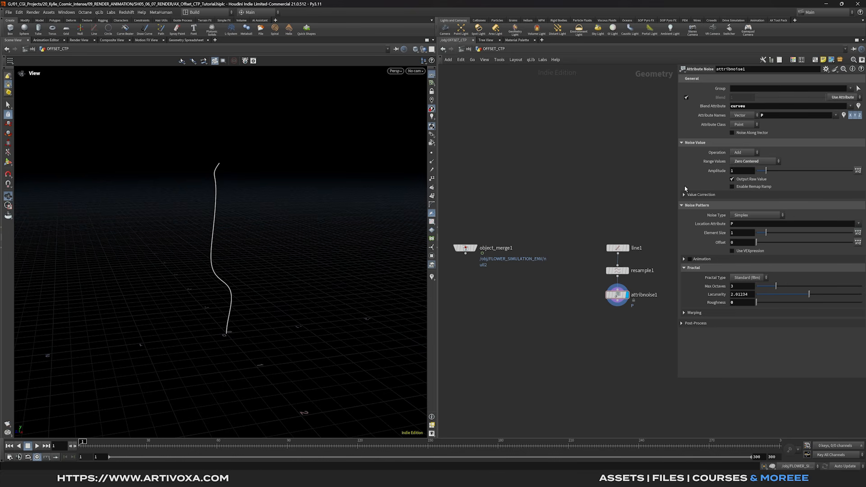
- Set the noise element size to 1.75 and amplitude to 0.5
{"action": "left_click", "coordinate": [743, 235]}
{"action": "type", "text": ".75"}
{"action": "key", "text": "Return"}
{"action": "left_click_drag", "start_coordinate": [739, 173], "coordinate": [729, 174]}
{"action": "type", "text": "0.5"}
{"action": "key", "text": "Return"}
{"action": "left_click_drag", "start_coordinate": [289, 257], "coordinate": [296, 231]}
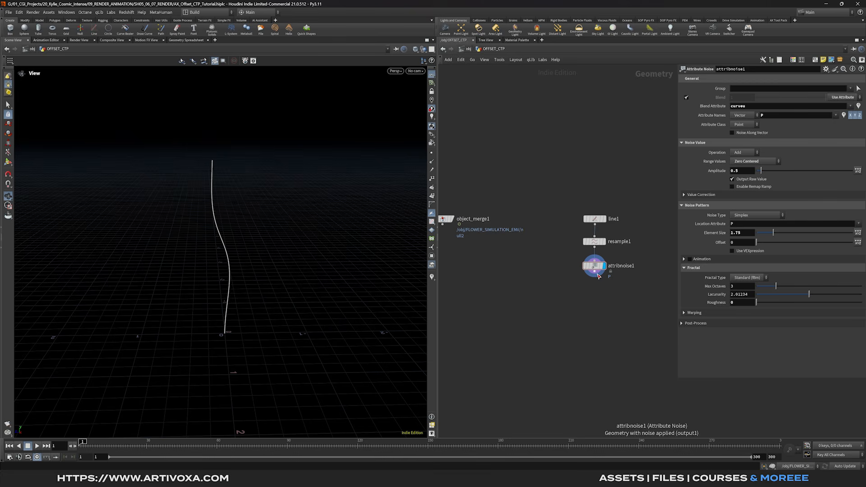
{"action": "key", "text": "Tab"}
{"action": "type", "text": "po"}
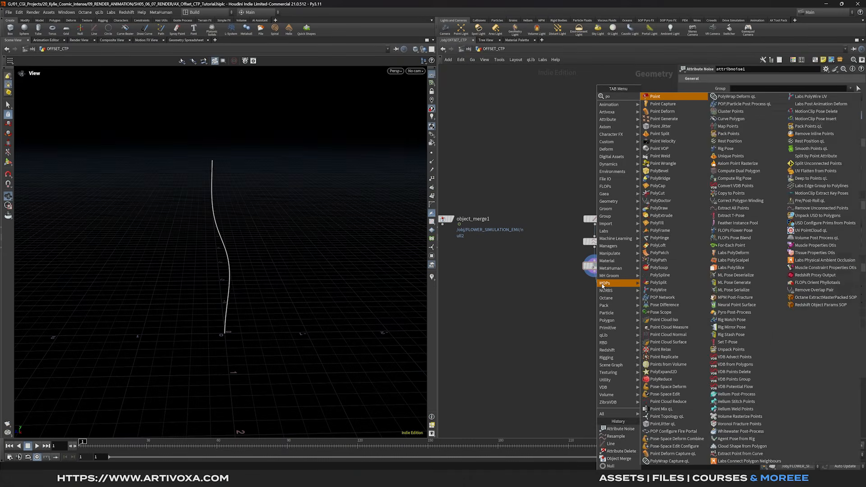
{"action": "type", "text": "intvel"}
- Add a Point Velocity node below attribnoise1 and check its geometry info
{"action": "key", "text": "Return"}
{"action": "left_click", "coordinate": [602, 289]}
{"action": "left_click", "coordinate": [604, 289]}
{"action": "left_click_drag", "start_coordinate": [601, 289], "coordinate": [601, 293]}
{"action": "mouse_move", "coordinate": [592, 295]}
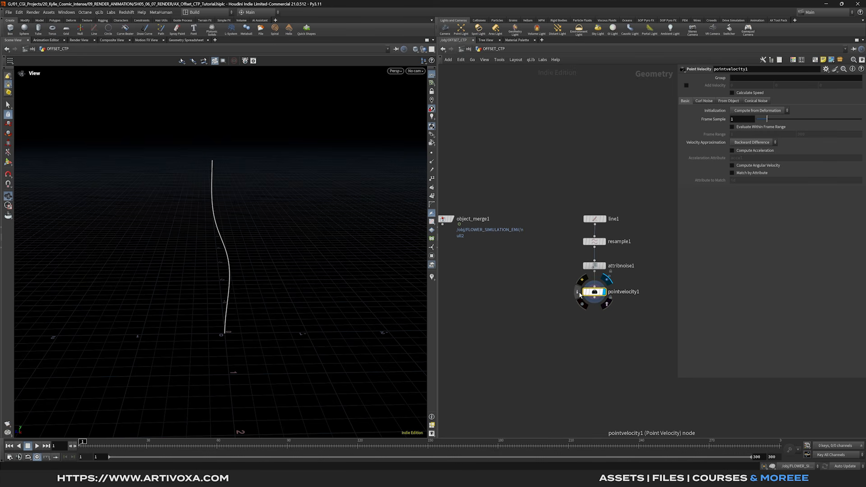
{"action": "left_click", "coordinate": [578, 292]}
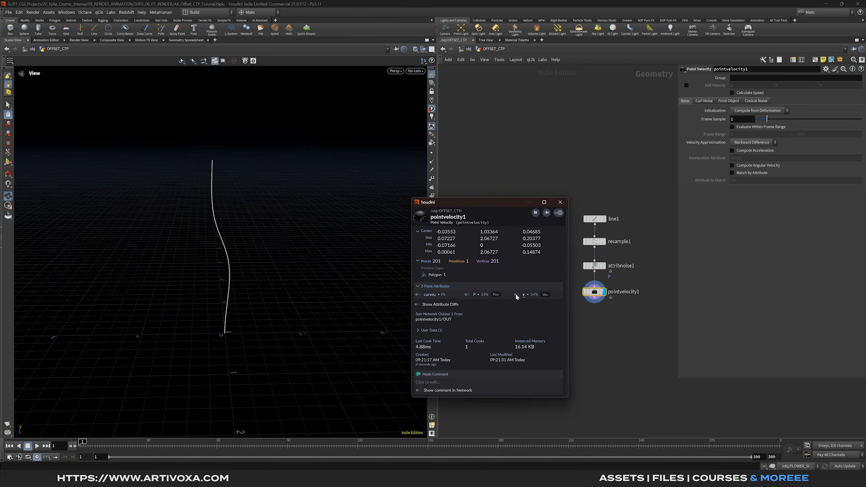
{"action": "left_click", "coordinate": [560, 202]}
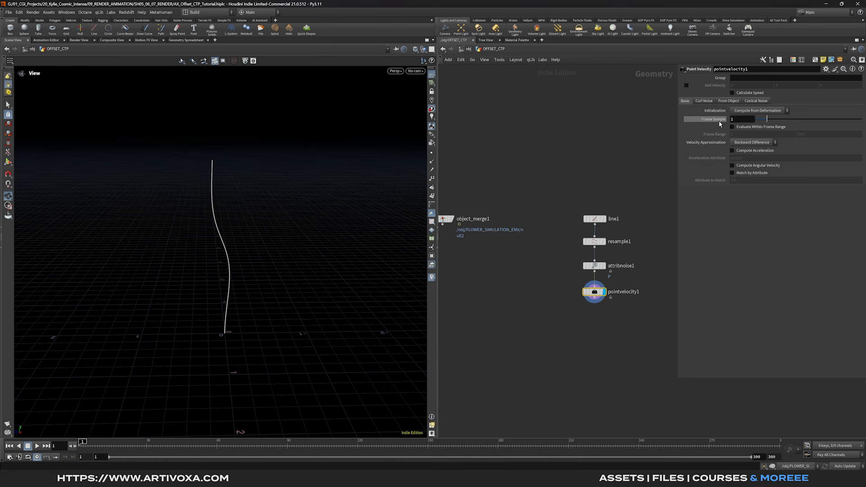
- Enable Conical Noise with a 63.7 cone angle, keeping the global seed at 0
{"action": "left_click", "coordinate": [760, 103]}
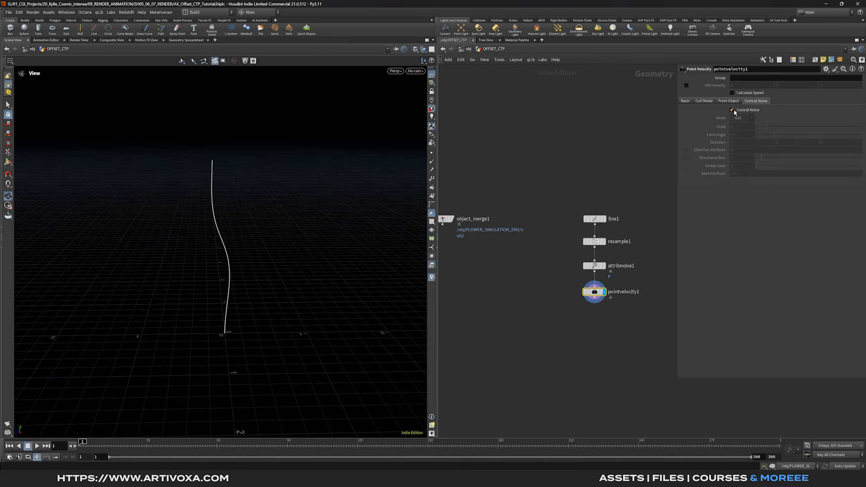
{"action": "left_click", "coordinate": [733, 110]}
{"action": "left_click_drag", "start_coordinate": [252, 220], "coordinate": [299, 217]}
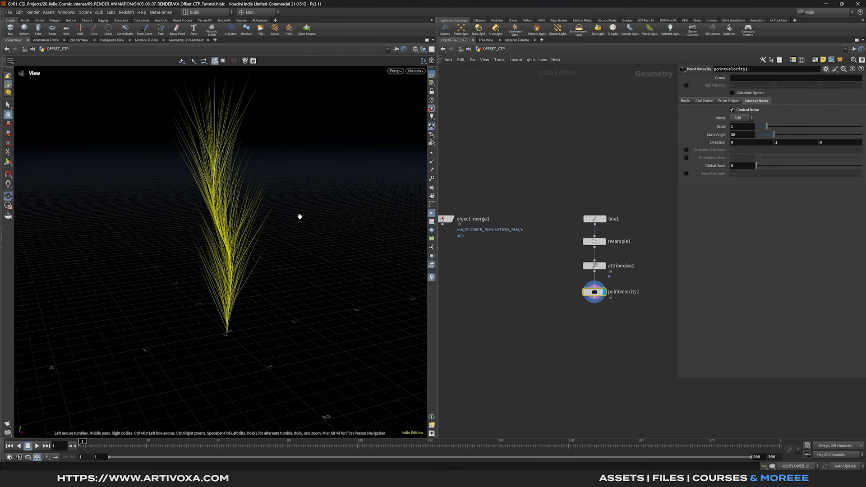
{"action": "left_click_drag", "start_coordinate": [775, 135], "coordinate": [795, 135]}
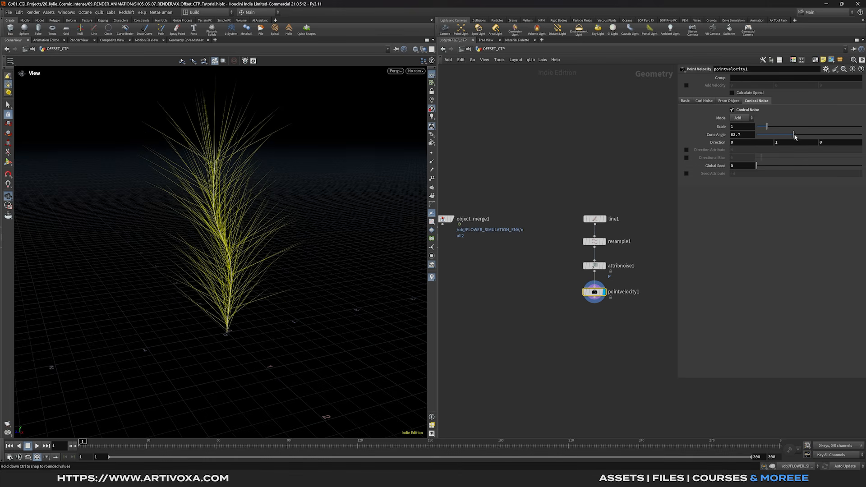
{"action": "left_click", "coordinate": [705, 101]}
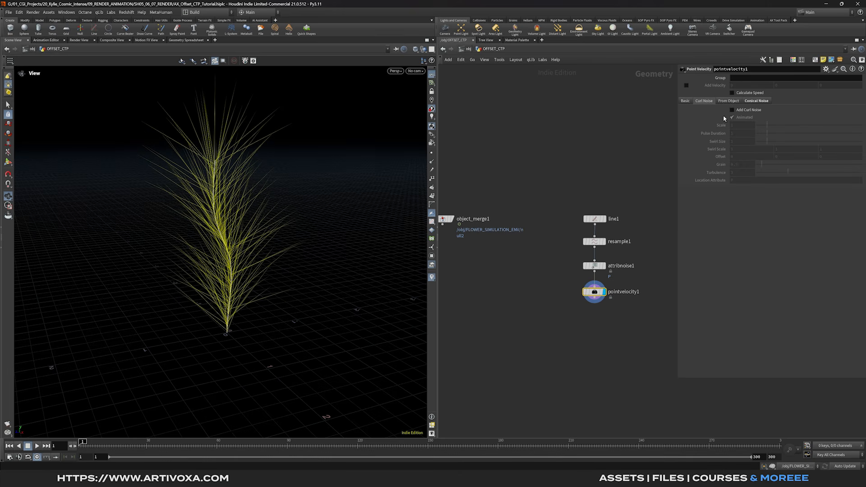
{"action": "left_click", "coordinate": [756, 101]}
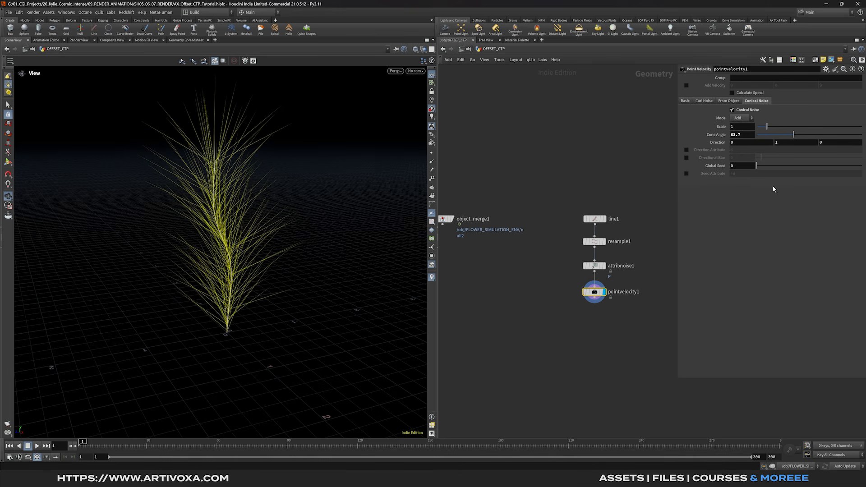
{"action": "mouse_move", "coordinate": [757, 166]}
{"action": "left_mouse_down"}
{"action": "mouse_move", "coordinate": [776, 169]}
{"action": "mouse_move", "coordinate": [754, 174]}
{"action": "left_mouse_up"}
{"action": "middle_click_drag", "start_coordinate": [595, 301], "coordinate": [579, 276]}
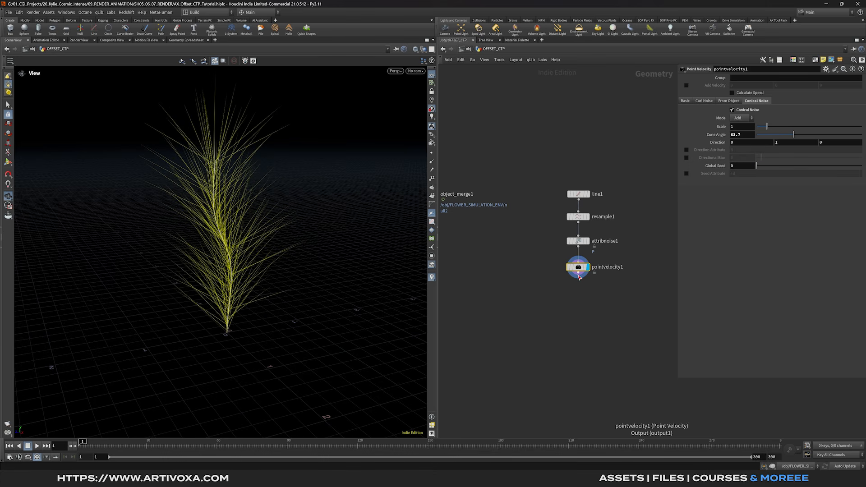
{"action": "mouse_move", "coordinate": [582, 274]}
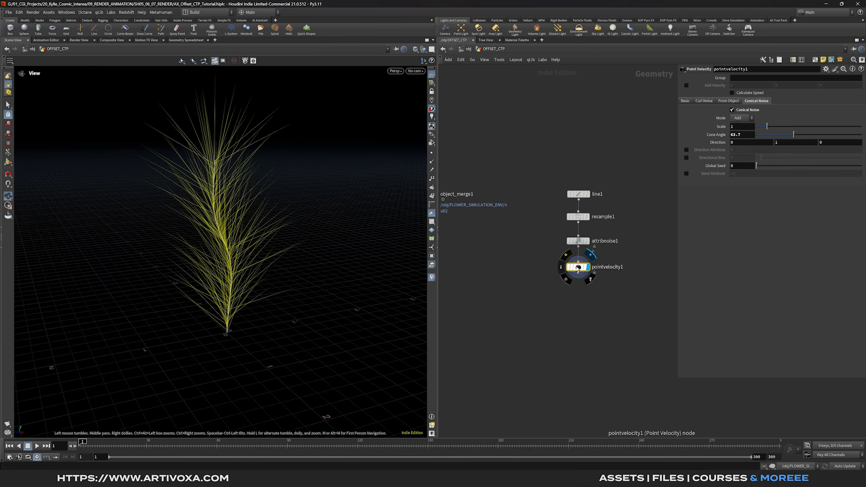
{"action": "key", "text": "Tab"}
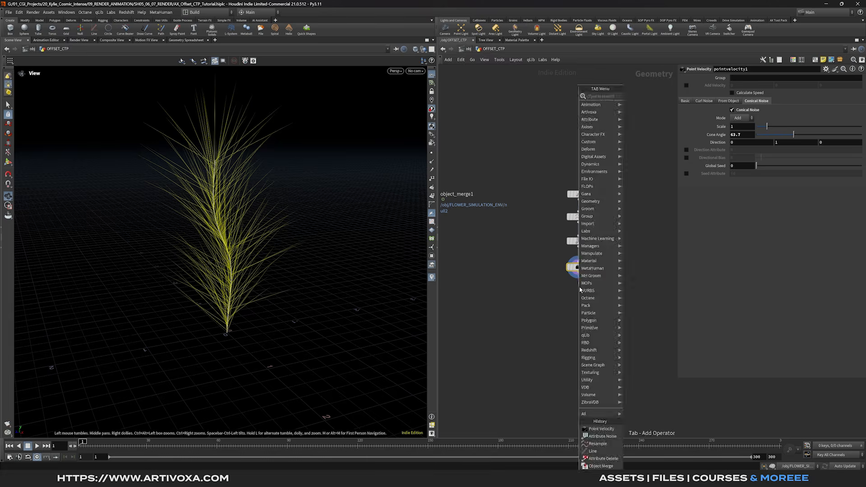
- Add an Attribute Wrangle after pointvelocity1 with the code v@N = v@v
{"action": "type", "text": "att wr"}
{"action": "key", "text": "Return"}
{"action": "left_click", "coordinate": [579, 291]}
{"action": "left_click", "coordinate": [588, 291]}
{"action": "left_click_drag", "start_coordinate": [579, 291], "coordinate": [579, 299]}
{"action": "left_click", "coordinate": [744, 147]}
{"action": "type", "text": "v@"}
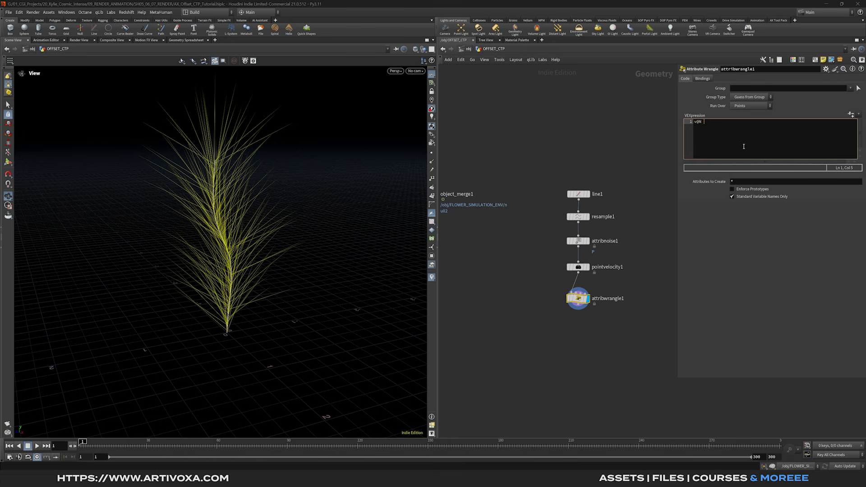
{"action": "type", "text": "N = v@v;"}
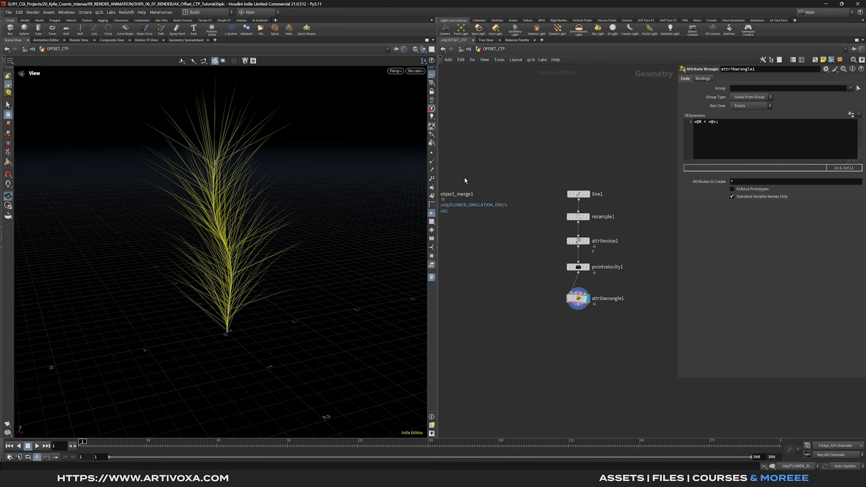
- Review attribwrangle1's point attributes in its info window, then close it
{"action": "left_click", "coordinate": [562, 301]}
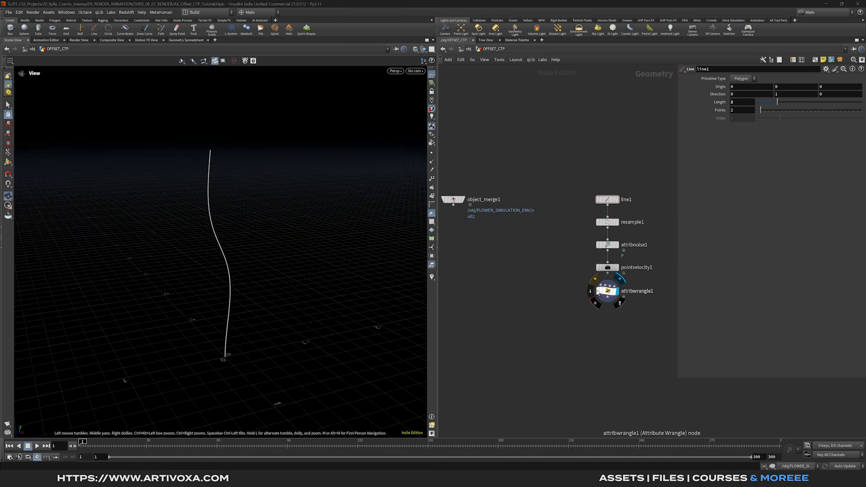
{"action": "left_click", "coordinate": [590, 294]}
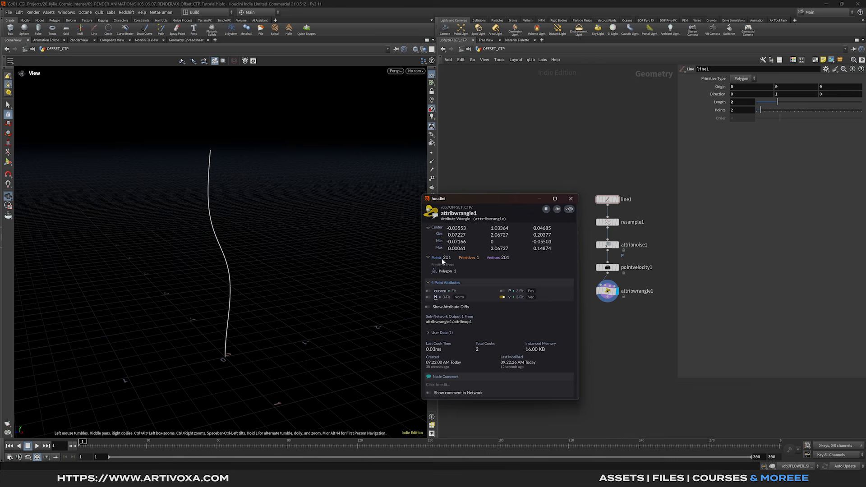
{"action": "left_click", "coordinate": [570, 199]}
{"action": "middle_click_drag", "start_coordinate": [602, 308], "coordinate": [575, 262]}
{"action": "left_click", "coordinate": [580, 255]}
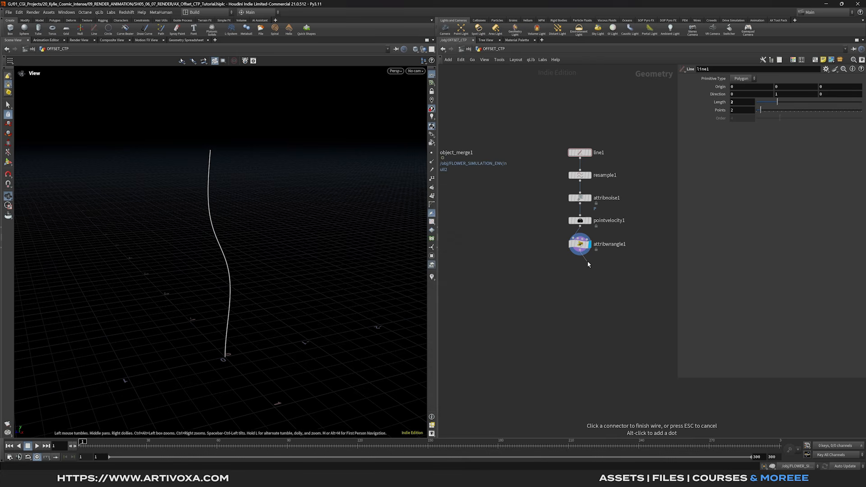
- Add a Delete node below attribwrangle1 set to delete Points
{"action": "key", "text": "Tab"}
{"action": "type", "text": "del"}
{"action": "key", "text": "Return"}
{"action": "left_click", "coordinate": [595, 269]}
{"action": "left_click_drag", "start_coordinate": [594, 270], "coordinate": [587, 268]}
{"action": "left_click", "coordinate": [747, 98]}
{"action": "left_click", "coordinate": [744, 106]}
- Enable random deletion with Percent set to 96
{"action": "left_click", "coordinate": [786, 114]}
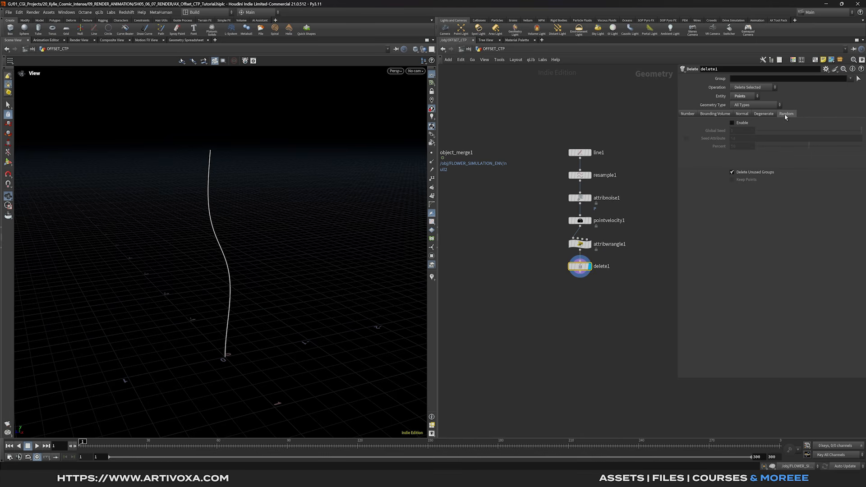
{"action": "left_click", "coordinate": [732, 124]}
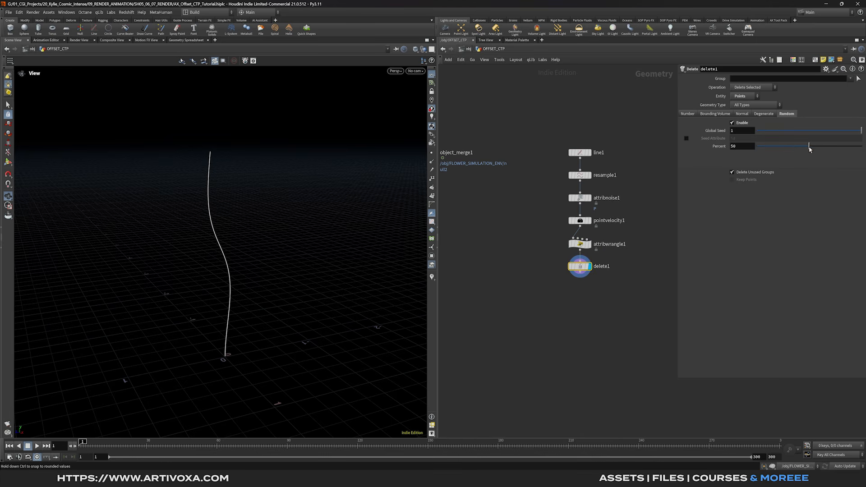
{"action": "double_click", "coordinate": [746, 147]}
{"action": "type", "text": "96"}
{"action": "key", "text": "Return"}
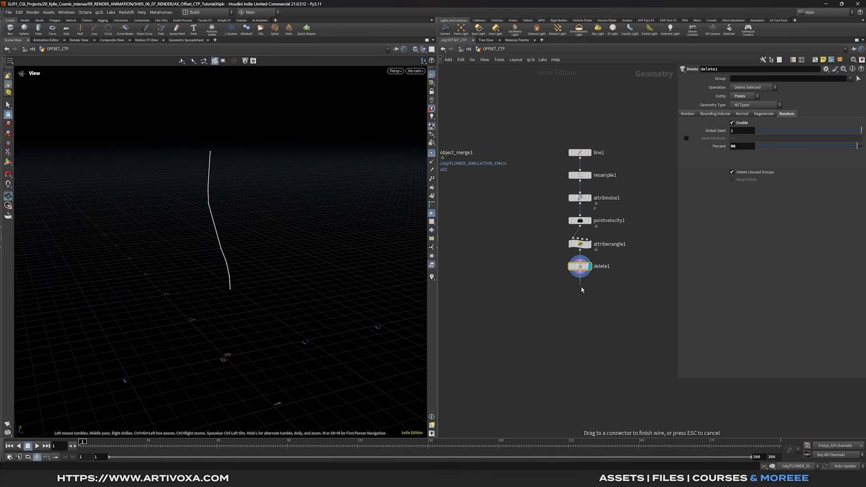
- Add an Add node after delete1 that deletes geometry but keeps the points
{"action": "key", "text": "Tab"}
{"action": "type", "text": "add"}
{"action": "key", "text": "Return"}
{"action": "left_click", "coordinate": [583, 290]}
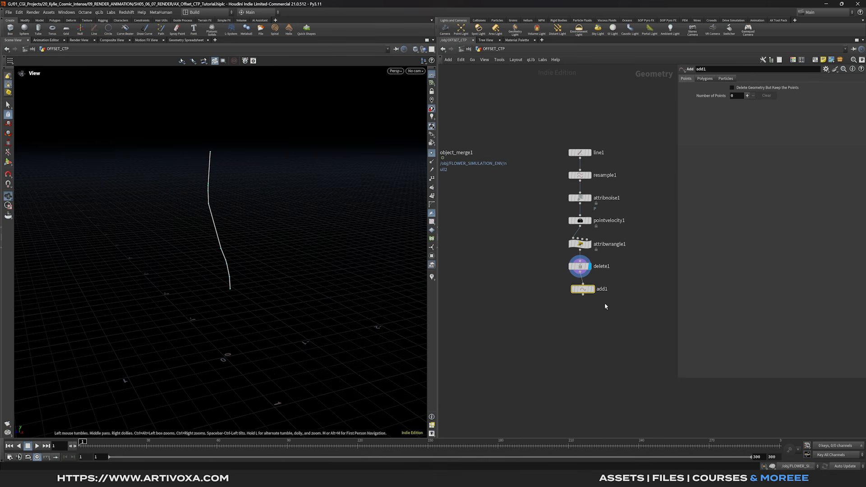
{"action": "left_click", "coordinate": [593, 289]}
{"action": "left_click_drag", "start_coordinate": [584, 289], "coordinate": [581, 294]}
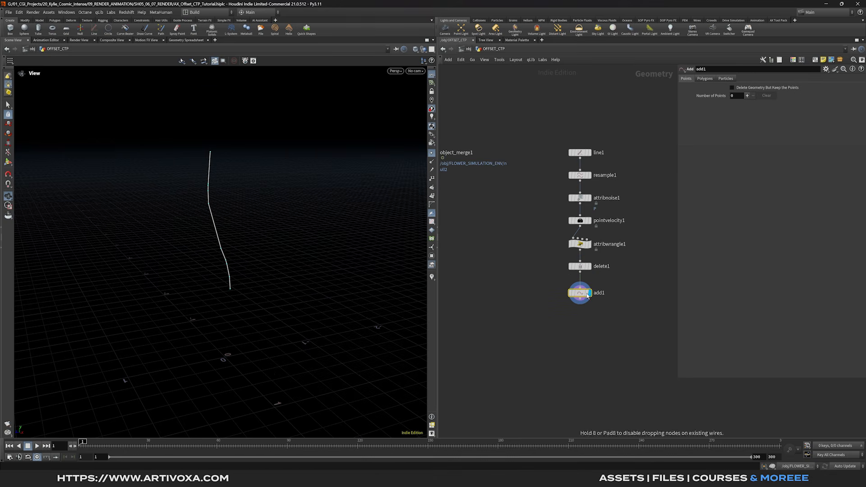
{"action": "left_click", "coordinate": [735, 87]}
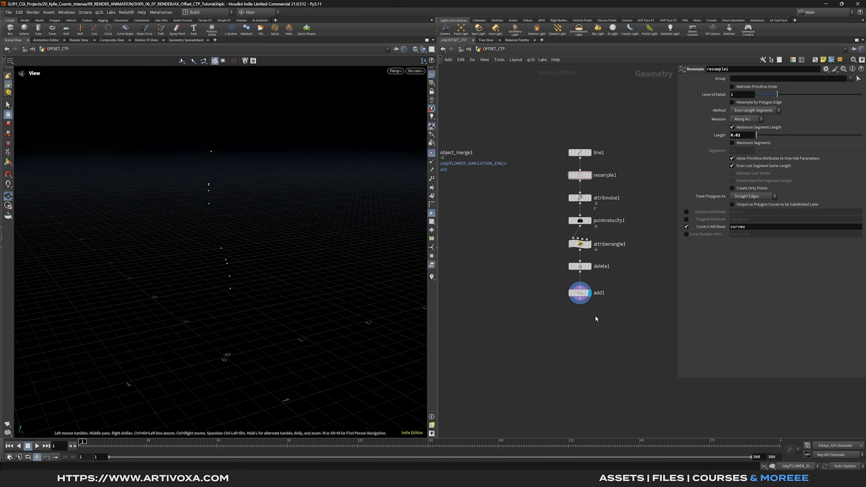
- Add attribwrangle2 removing points whose curveu is below a chf('curveu') slider
{"action": "key", "text": "Tab"}
{"action": "type", "text": "attribw"}
{"action": "key", "text": "Return"}
{"action": "key", "text": "Return"}
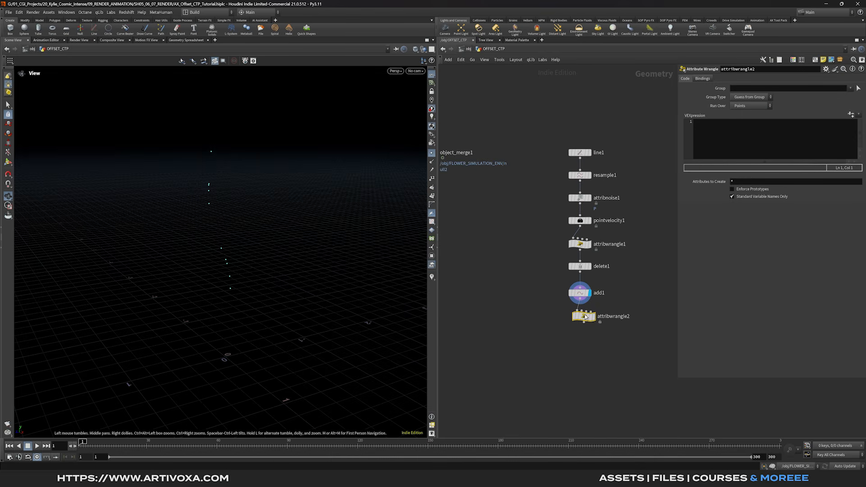
{"action": "left_click", "coordinate": [593, 317]}
{"action": "left_click_drag", "start_coordinate": [584, 317], "coordinate": [584, 319]}
{"action": "left_click", "coordinate": [735, 136]}
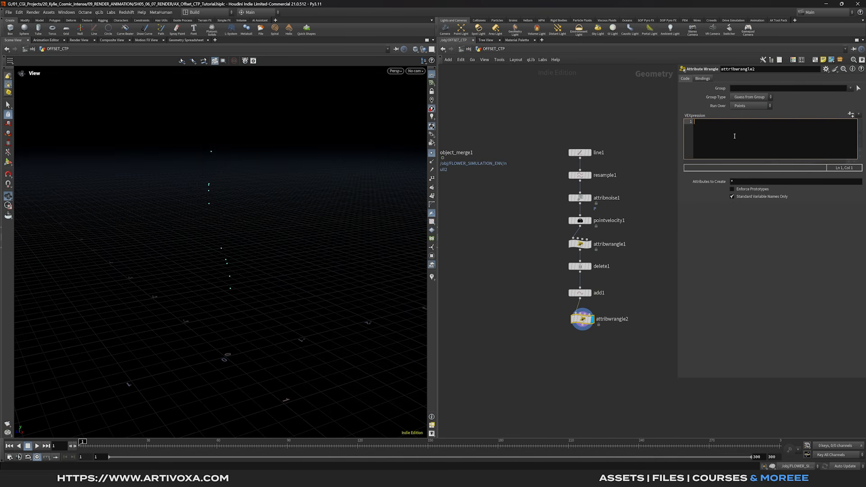
{"action": "type", "text": "if(f@curveu<"}
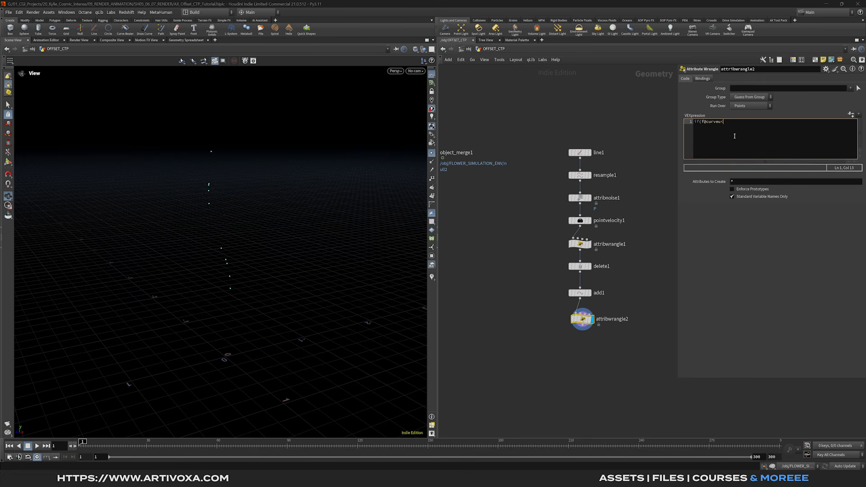
{"action": "type", "text": "chf"}
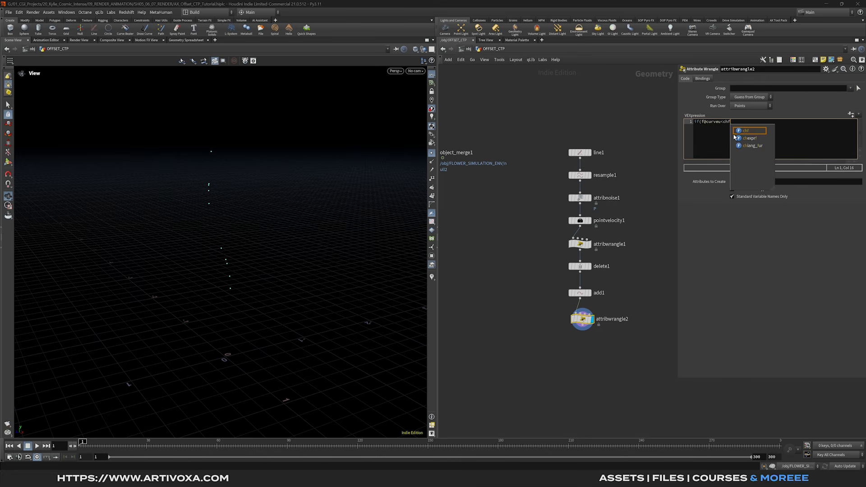
{"action": "type", "text": "('"}
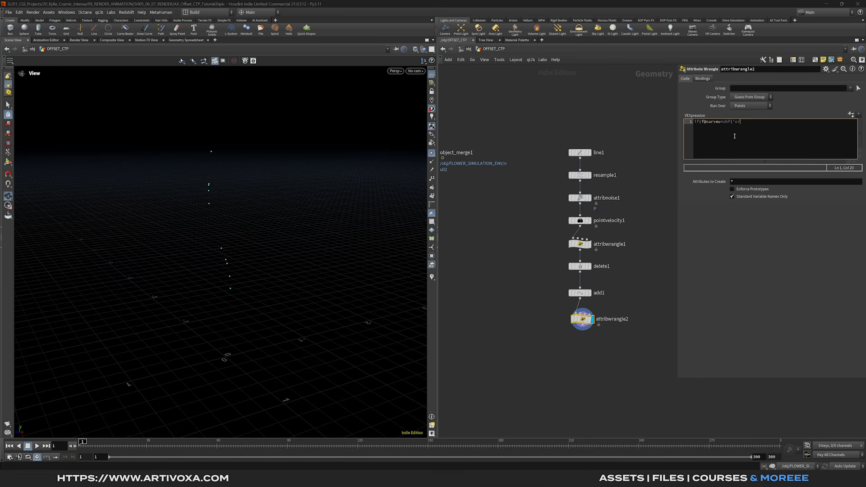
{"action": "type", "text": "curveu')) rem"}
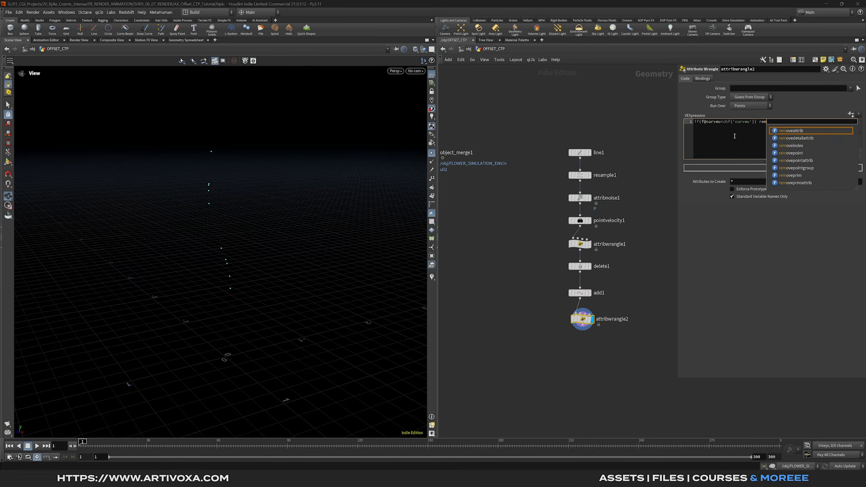
{"action": "type", "text": "ovepoinn"}
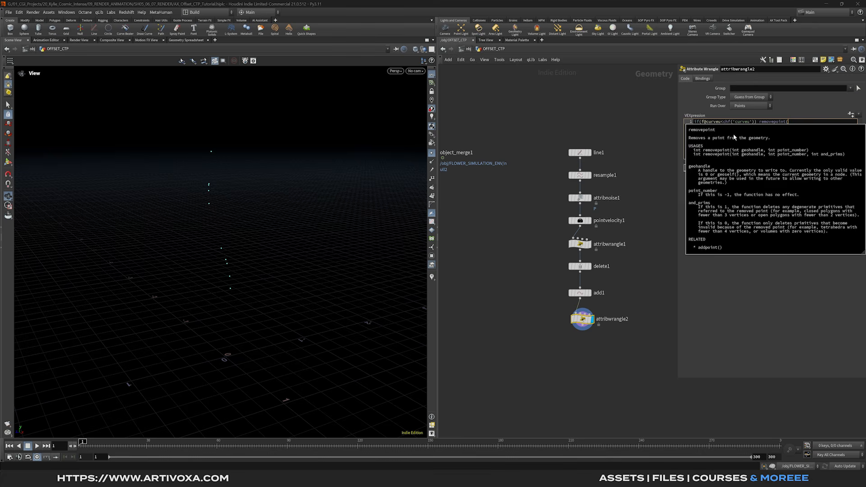
{"action": "type", "text": "0, @ptnum);"}
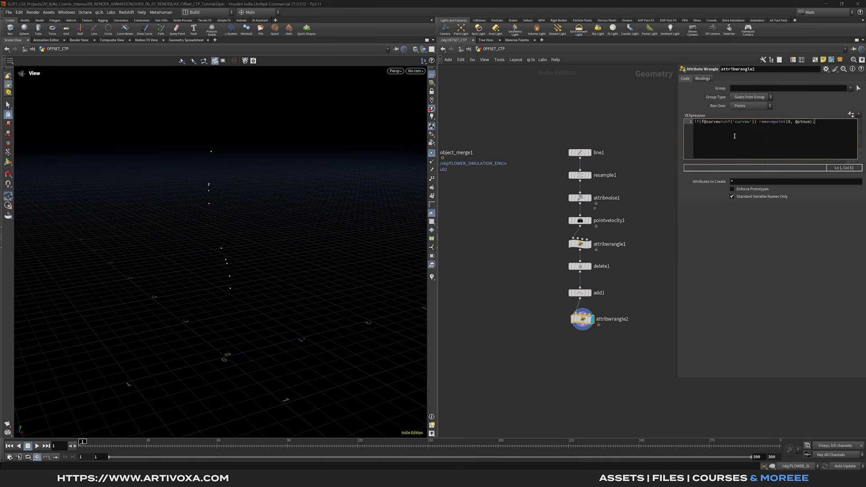
{"action": "left_click", "coordinate": [769, 224]}
{"action": "left_click_drag", "start_coordinate": [723, 122], "coordinate": [756, 122]}
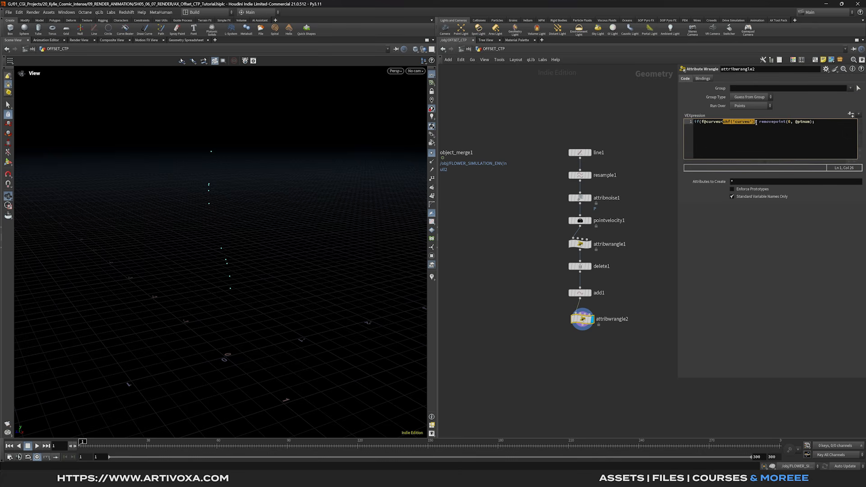
{"action": "left_click", "coordinate": [850, 115]}
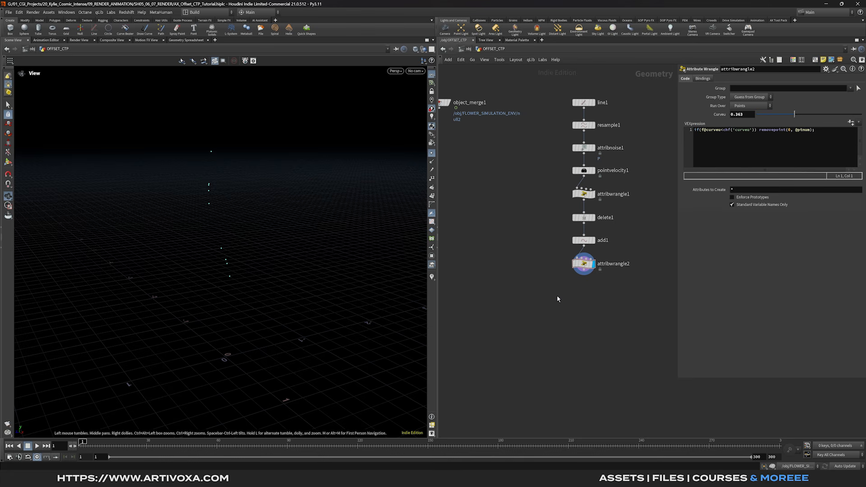
- Add an Attribute Adjust Float node for pscale with a Noise pattern
{"action": "key", "text": "Tab"}
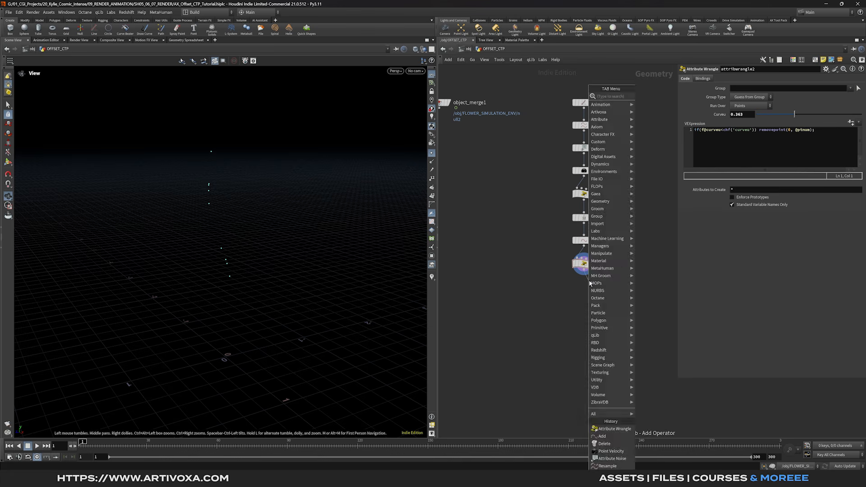
{"action": "type", "text": "att ad"}
{"action": "key", "text": "Down"}
{"action": "key", "text": "Down"}
{"action": "key", "text": "Down"}
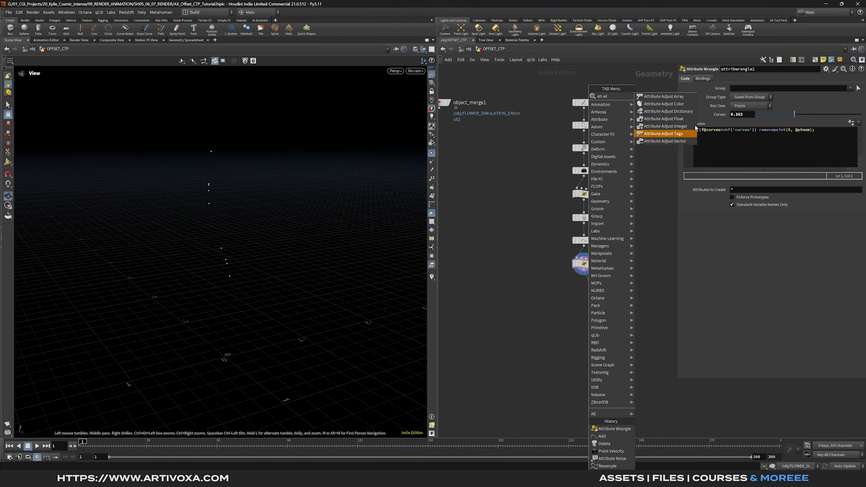
{"action": "key", "text": "Return"}
{"action": "left_click", "coordinate": [593, 291]}
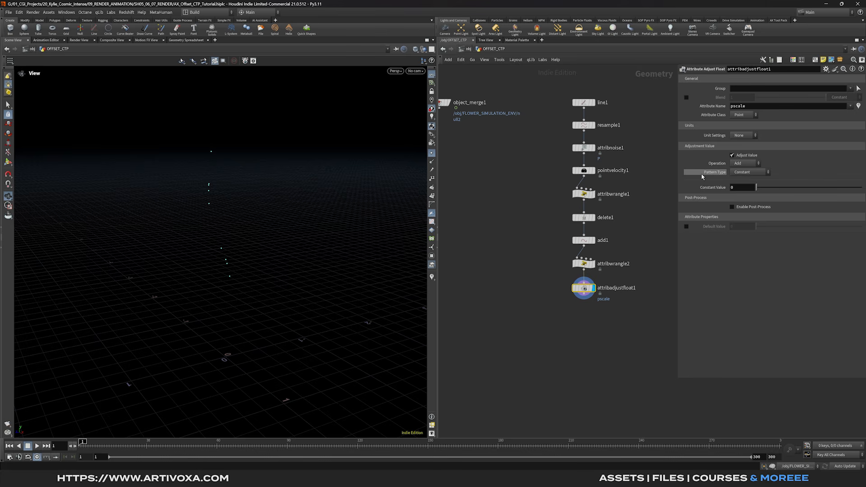
{"action": "left_click", "coordinate": [742, 174]}
{"action": "left_click", "coordinate": [744, 195]}
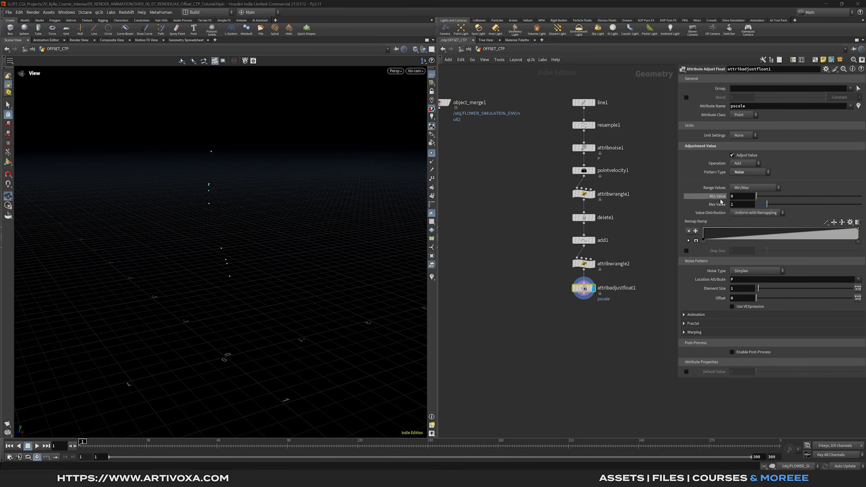
- Set the pscale range to 0.1–0.15 and noise element size to 0.1
{"action": "left_click", "coordinate": [744, 196]}
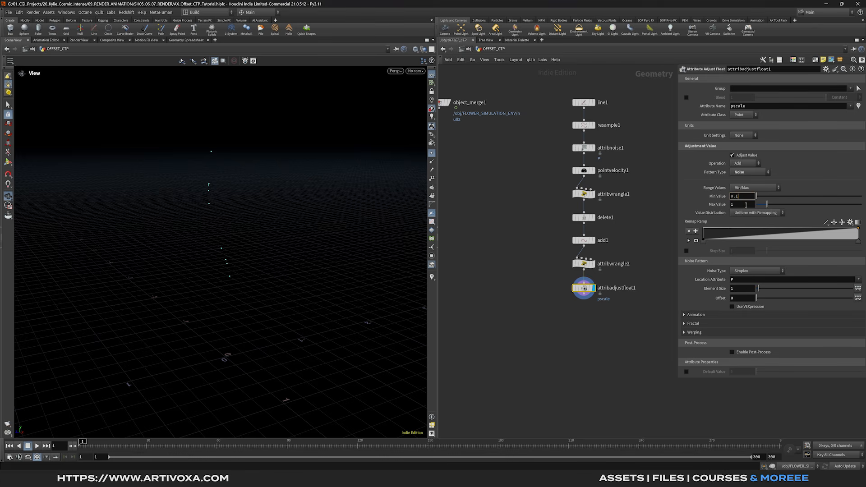
{"action": "left_click", "coordinate": [744, 207]}
{"action": "type", "text": "0.15"}
{"action": "key", "text": "Return"}
{"action": "left_click", "coordinate": [742, 289]}
{"action": "type", "text": "0.1"}
{"action": "key", "text": "Return"}
- Add an Attribute Delete node below attribadjustfloat1
{"action": "key", "text": "Tab"}
{"action": "type", "text": "attdel"}
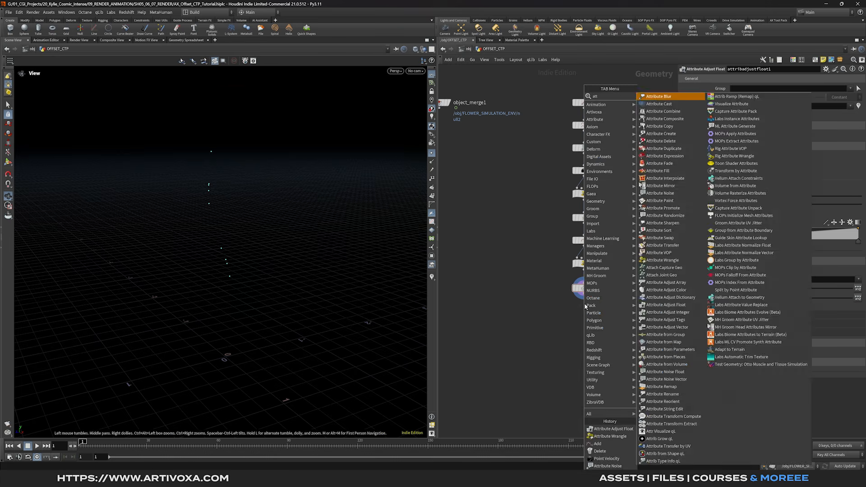
{"action": "key", "text": "Return"}
{"action": "left_click", "coordinate": [590, 313]}
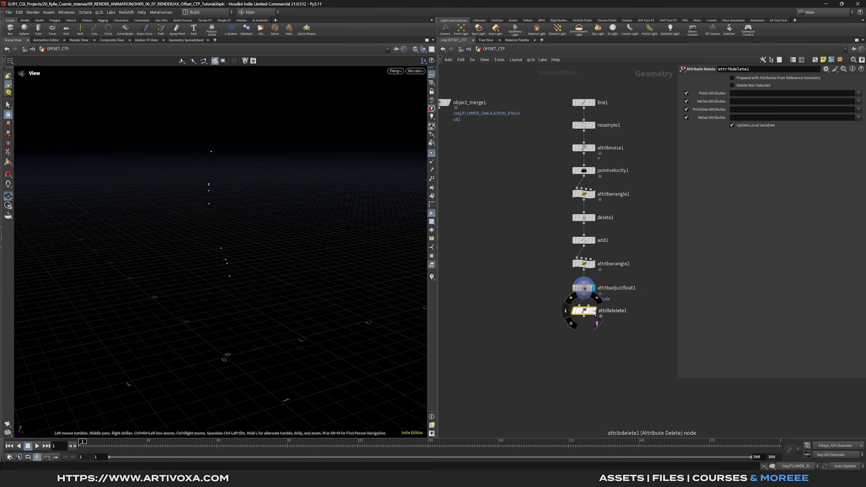
- Add a Copy to Points node below attribdelete1
{"action": "key", "text": "Tab"}
{"action": "type", "text": "ct"}
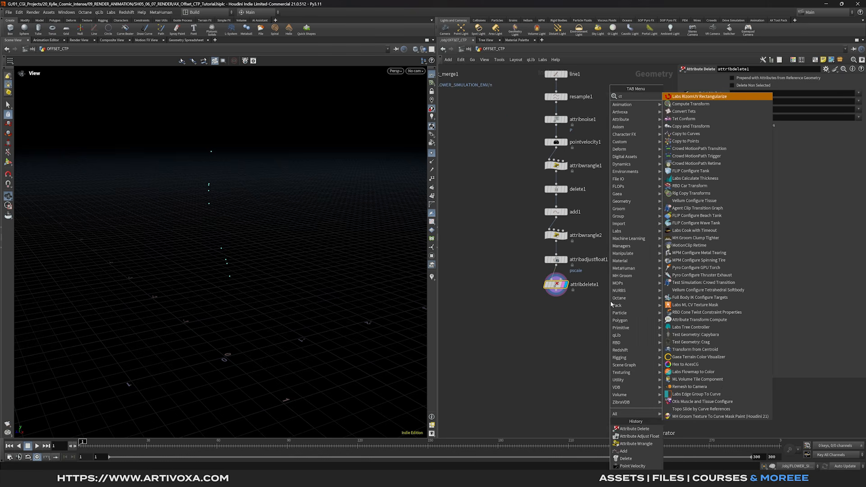
{"action": "type", "text": "p"}
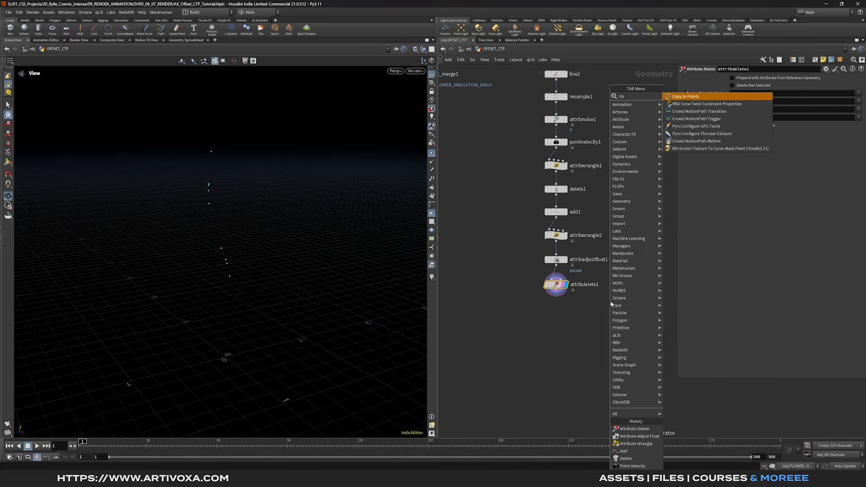
{"action": "key", "text": "Return"}
{"action": "left_click", "coordinate": [559, 321]}
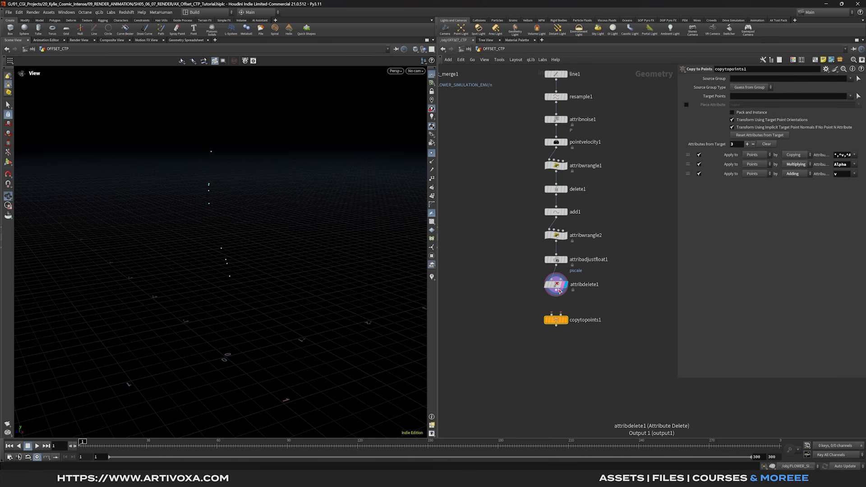
- Create a new Line node in the network
{"action": "key", "text": "Tab"}
{"action": "type", "text": "l"}
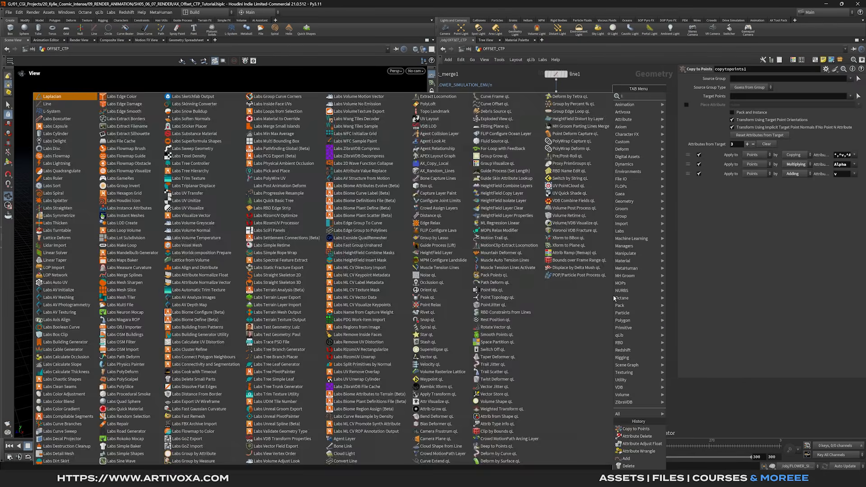
{"action": "type", "text": "ine"}
{"action": "key", "text": "Return"}
- Wire line2 into copytopoints1 and set its direction to 0, 0, 1
{"action": "left_click", "coordinate": [653, 286]}
{"action": "left_click_drag", "start_coordinate": [651, 290], "coordinate": [551, 314]}
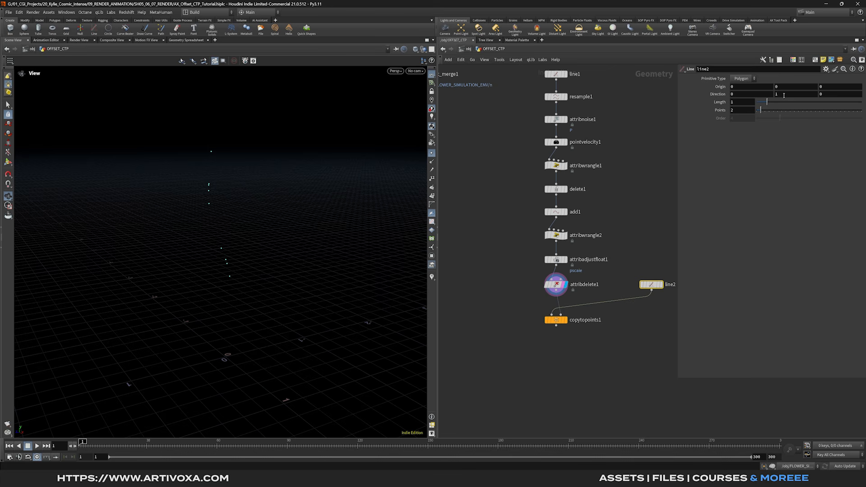
{"action": "left_click", "coordinate": [784, 95]}
{"action": "type", "text": "0"}
{"action": "key", "text": "Return"}
{"action": "left_click", "coordinate": [837, 96]}
{"action": "type", "text": "1"}
{"action": "key", "text": "Return"}
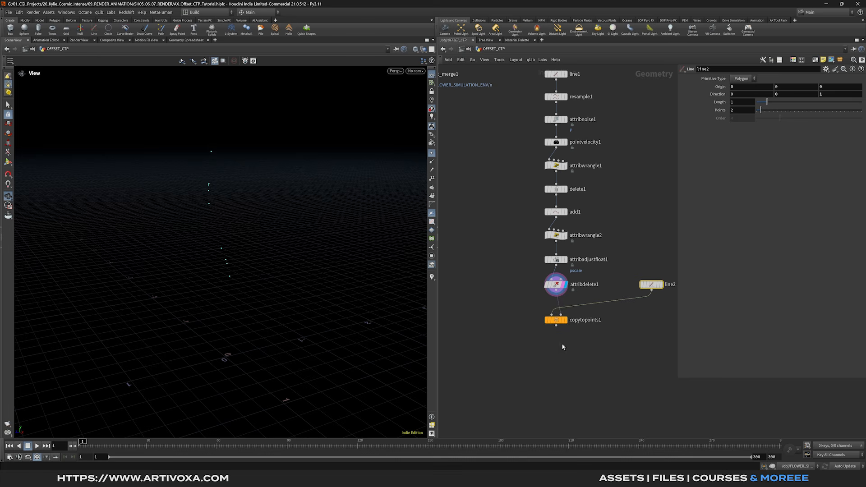
- Add a Resample under line2 with segment length 0.02 and the Curve U Attribute enabled
{"action": "left_click", "coordinate": [566, 321]}
{"action": "key", "text": "Tab"}
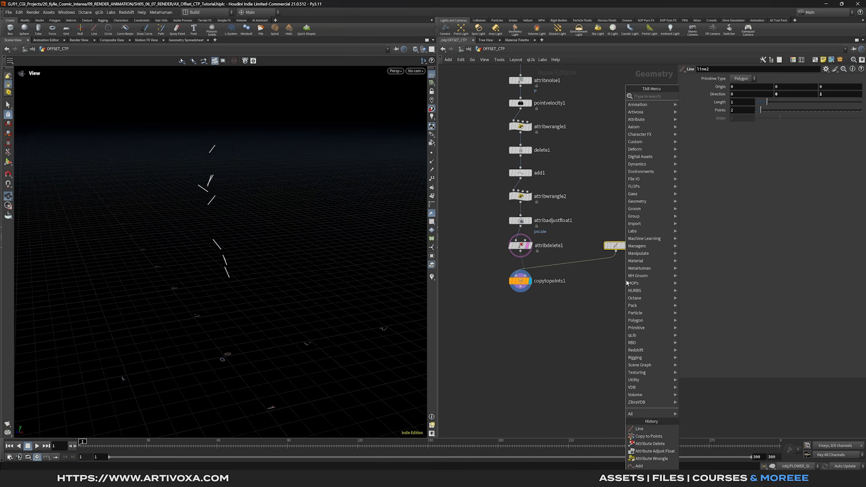
{"action": "type", "text": "resample"}
{"action": "key", "text": "Return"}
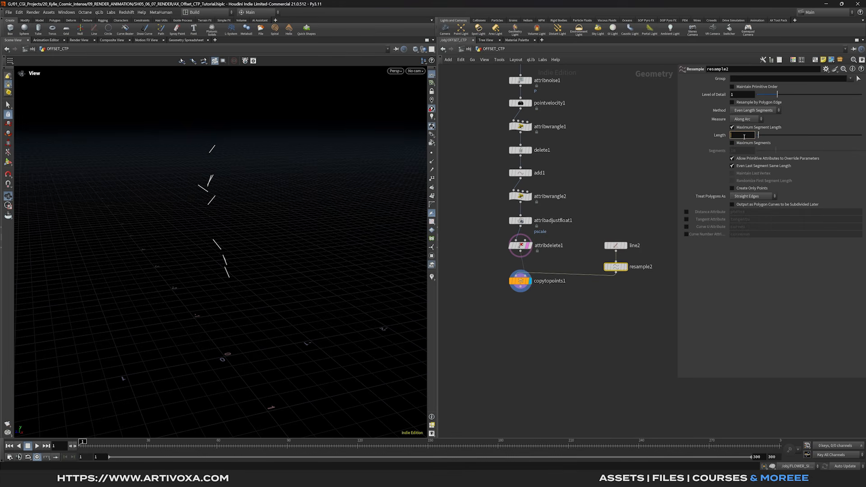
{"action": "left_click", "coordinate": [745, 136]}
{"action": "type", "text": "0.02"}
{"action": "key", "text": "Return"}
{"action": "left_click", "coordinate": [686, 227]}
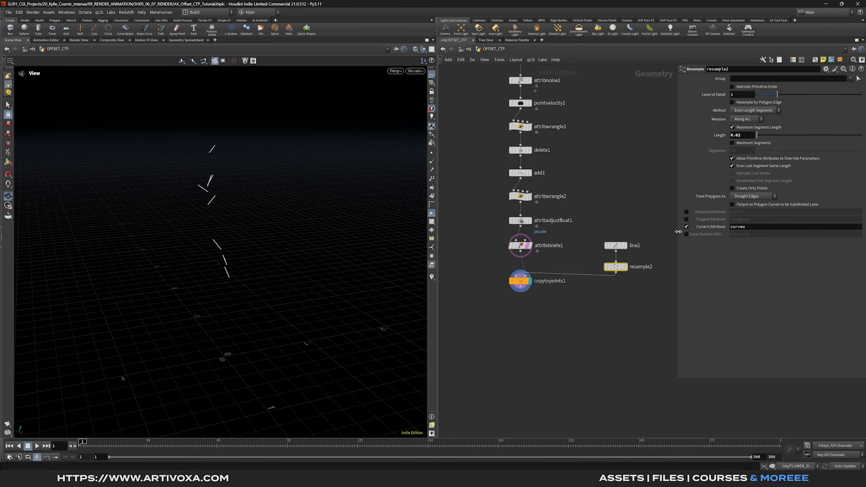
{"action": "left_click_drag", "start_coordinate": [510, 286], "coordinate": [509, 293]}
{"action": "middle_click_drag", "start_coordinate": [509, 294], "coordinate": [508, 278]}
{"action": "left_click_drag", "start_coordinate": [255, 239], "coordinate": [233, 256]}
- Add an Attribute Noise node below copytopoints1, display it, and apply it to P
{"action": "key", "text": "Tab"}
{"action": "type", "text": "a"}
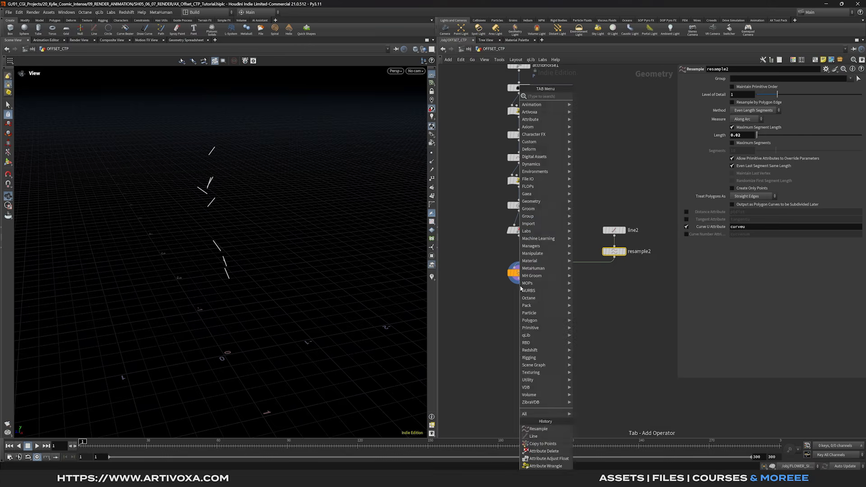
{"action": "type", "text": "ttribno"}
{"action": "key", "text": "Return"}
{"action": "left_click", "coordinate": [519, 295]}
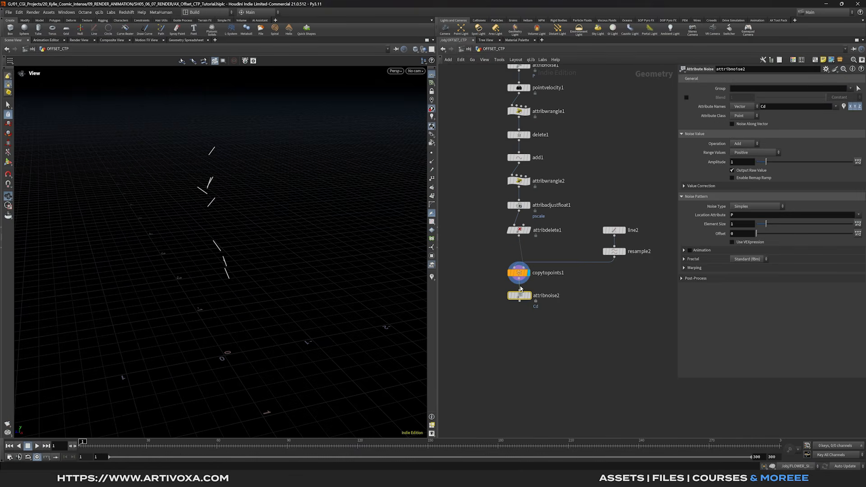
{"action": "left_click", "coordinate": [530, 299]}
{"action": "left_click_drag", "start_coordinate": [530, 299], "coordinate": [530, 305]}
{"action": "left_click", "coordinate": [784, 108]}
{"action": "type", "text": "P"}
{"action": "key", "text": "Return"}
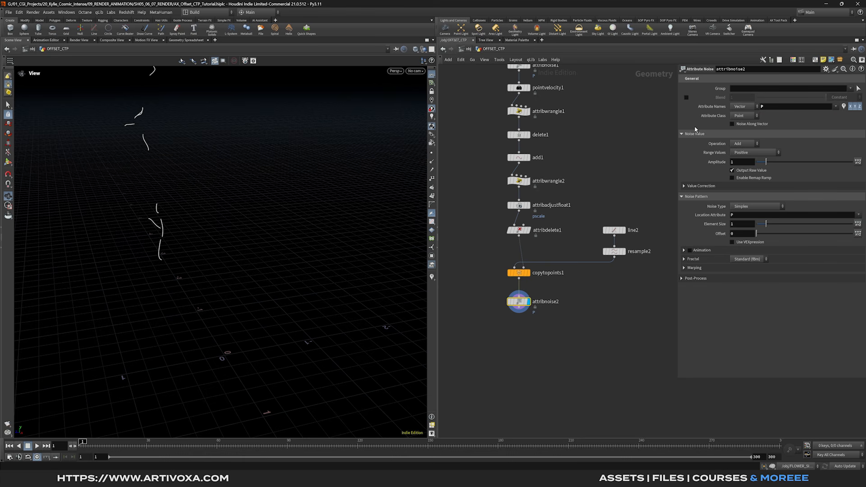
- Blend the noise by the curveu attribute and make it zero centered
{"action": "left_click", "coordinate": [686, 97]}
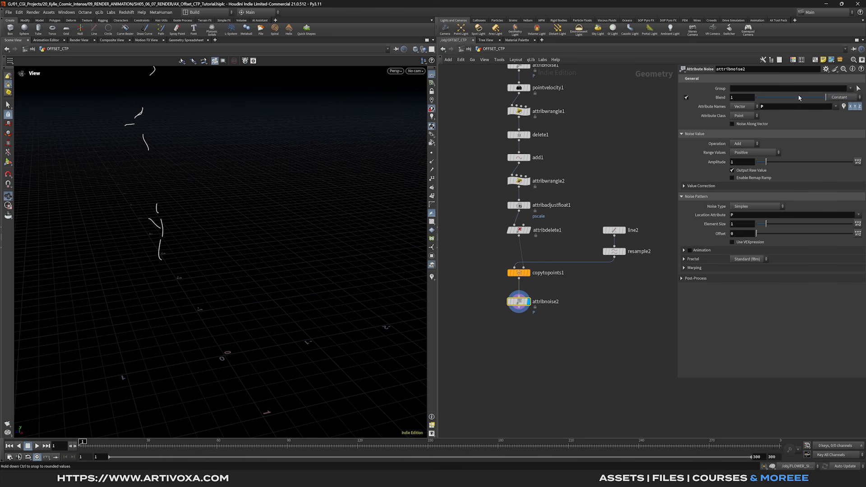
{"action": "left_click", "coordinate": [838, 98]}
{"action": "left_click", "coordinate": [833, 108]}
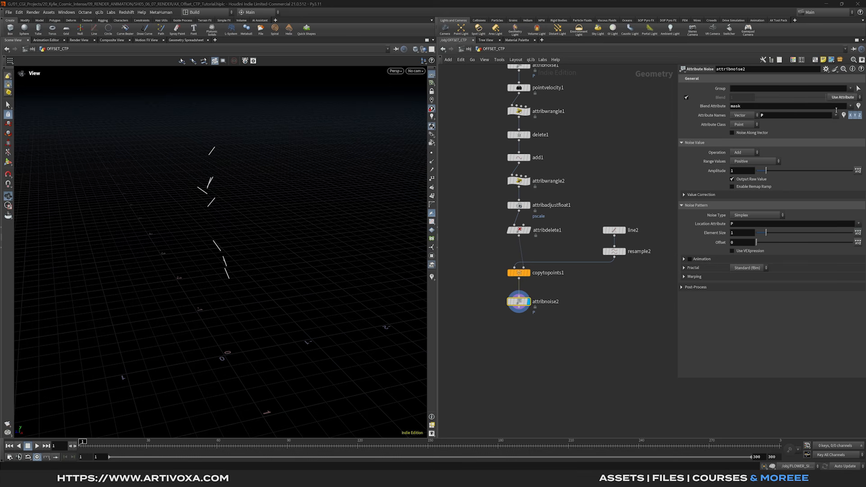
{"action": "left_click", "coordinate": [850, 107]}
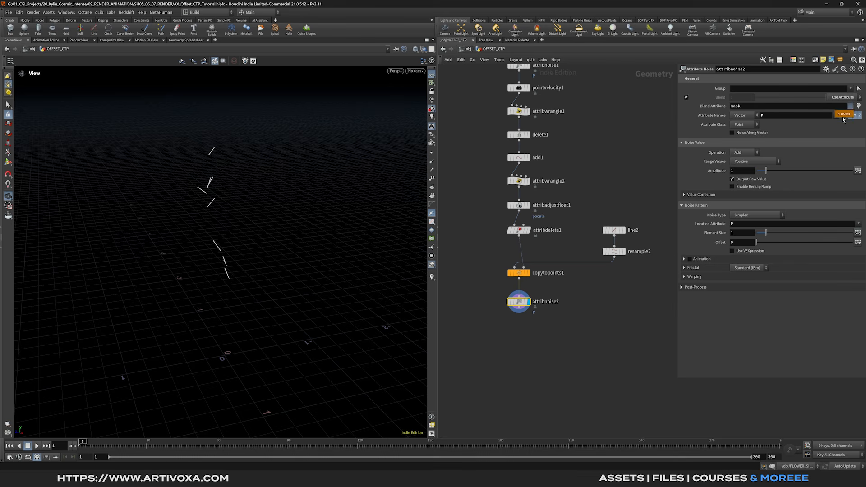
{"action": "left_click", "coordinate": [843, 118]}
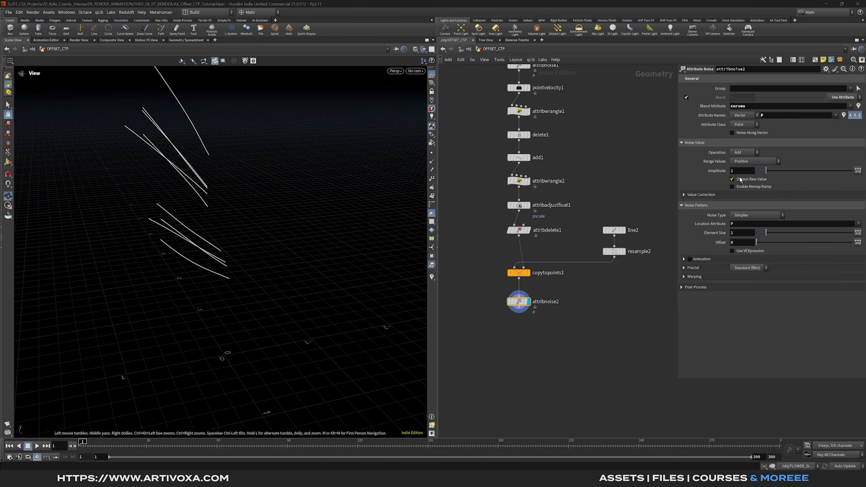
{"action": "left_click", "coordinate": [747, 163]}
{"action": "left_click", "coordinate": [751, 177]}
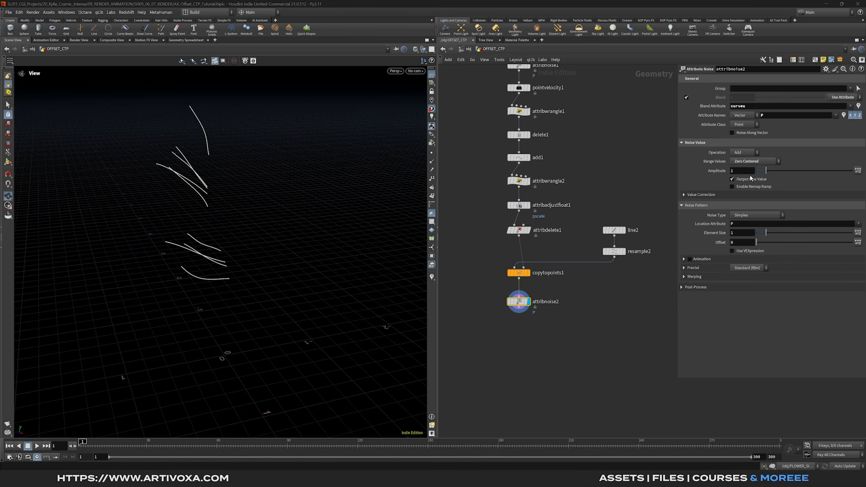
- Set noise amplitude 0.3, element size 0.9 and roughness 0, and raise the pscale maximum
{"action": "double_click", "coordinate": [741, 171]}
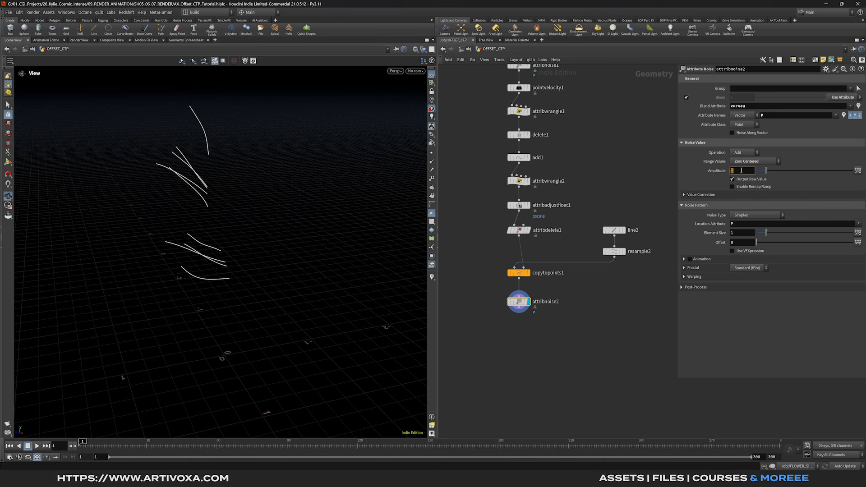
{"action": "type", "text": "0.36"}
{"action": "key", "text": "BackSpace"}
{"action": "key", "text": "Return"}
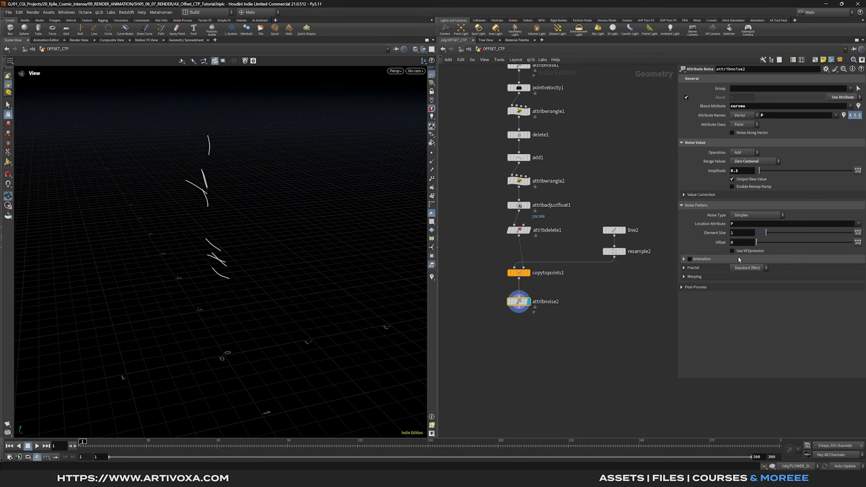
{"action": "left_click", "coordinate": [751, 235]}
{"action": "type", "text": "0."}
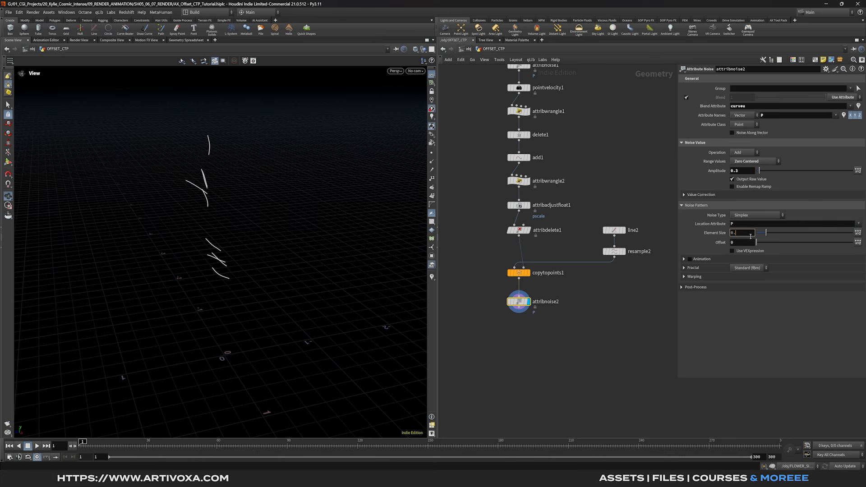
{"action": "type", "text": "9"}
{"action": "left_click", "coordinate": [706, 269]}
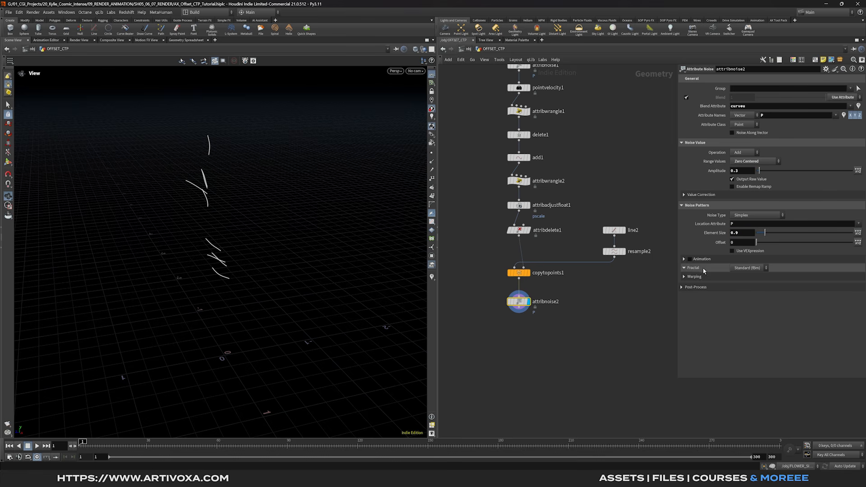
{"action": "left_click_drag", "start_coordinate": [765, 305], "coordinate": [751, 303]}
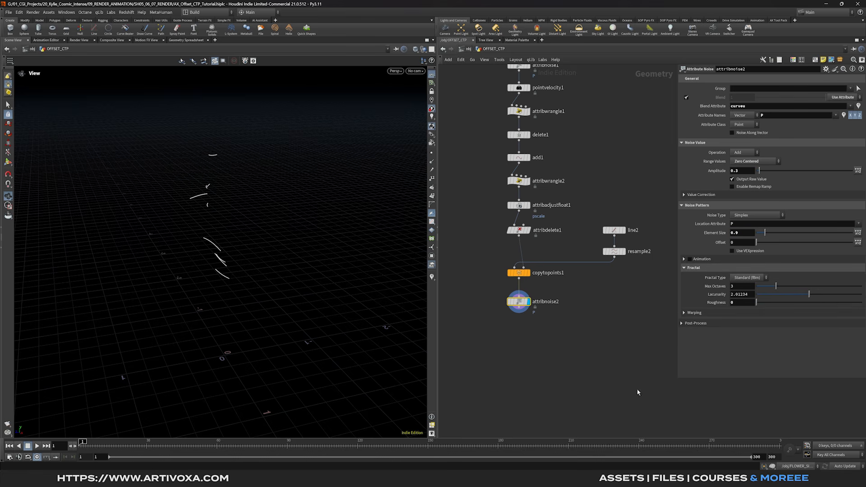
{"action": "left_click", "coordinate": [519, 205]}
{"action": "left_click_drag", "start_coordinate": [759, 204], "coordinate": [761, 204]}
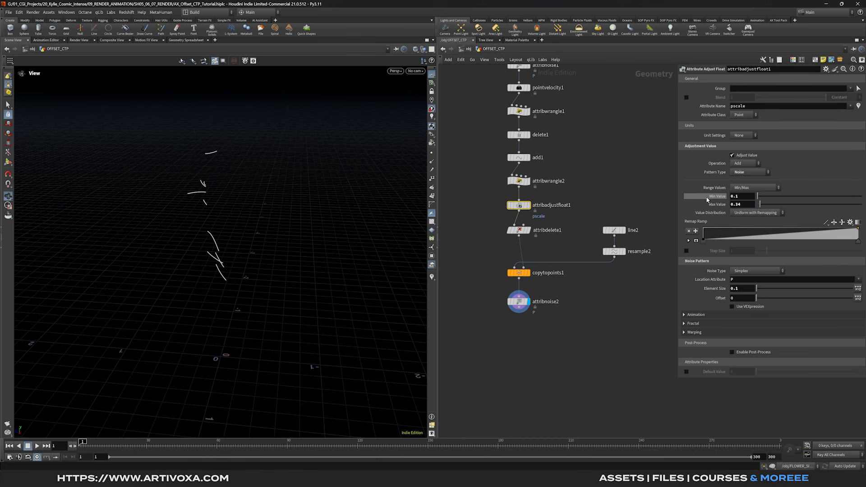
- Undo the pscale maximum change, set the pscale noise offset to 16.8, and reseed delete1 to 0.562
{"action": "key", "text": "ctrl+z"}
{"action": "left_click_drag", "start_coordinate": [763, 301], "coordinate": [789, 299]}
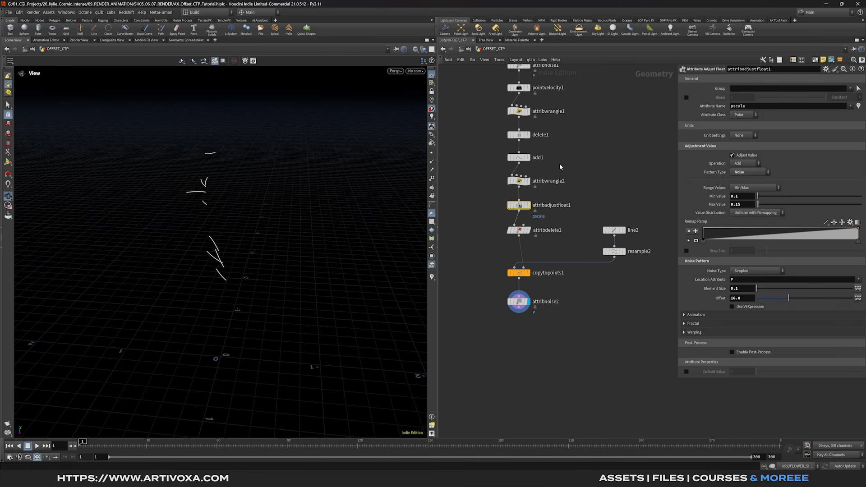
{"action": "middle_click_drag", "start_coordinate": [558, 168], "coordinate": [561, 188]}
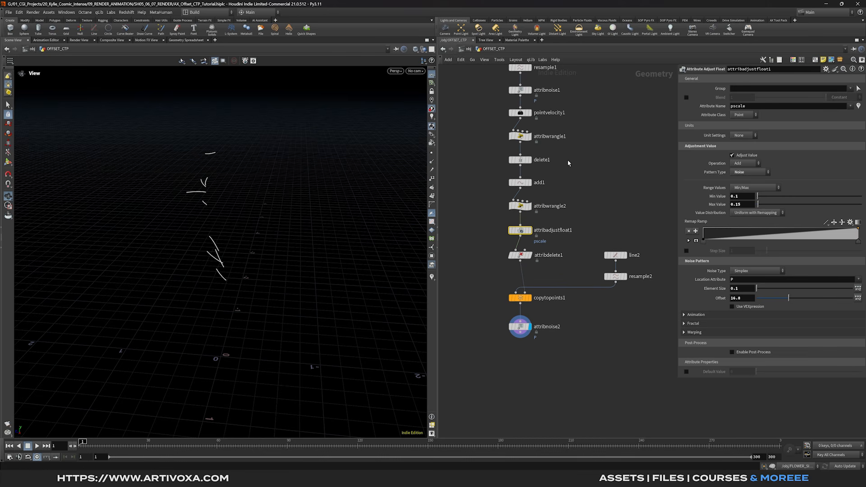
{"action": "left_click", "coordinate": [520, 159]}
{"action": "mouse_move", "coordinate": [806, 132]}
{"action": "left_mouse_down"}
{"action": "mouse_move", "coordinate": [796, 131]}
{"action": "mouse_move", "coordinate": [818, 133]}
{"action": "left_mouse_up"}
{"action": "left_click_drag", "start_coordinate": [253, 203], "coordinate": [266, 226]}
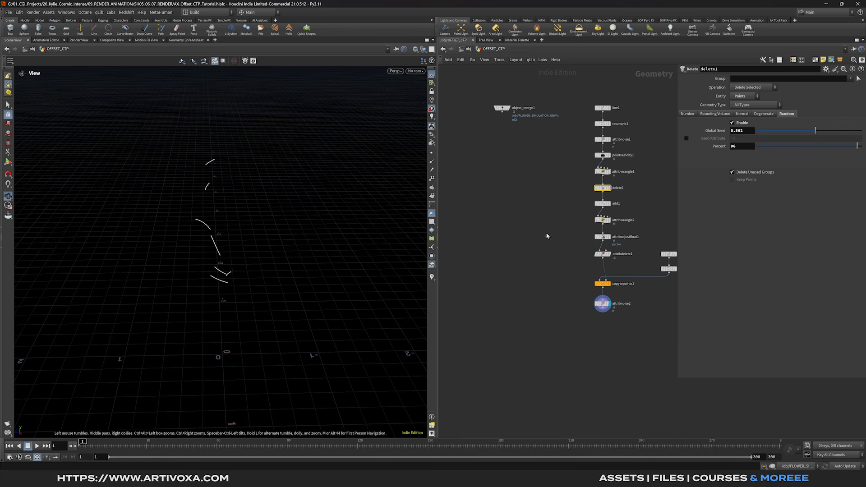
- Combine the attribwrangle1 stem and attribnoise2 branch copies in merge1 and display the result
{"action": "scroll", "coordinate": [603, 184], "scroll_direction": "up", "scroll_amount": 1}
{"action": "left_click", "coordinate": [611, 170]}
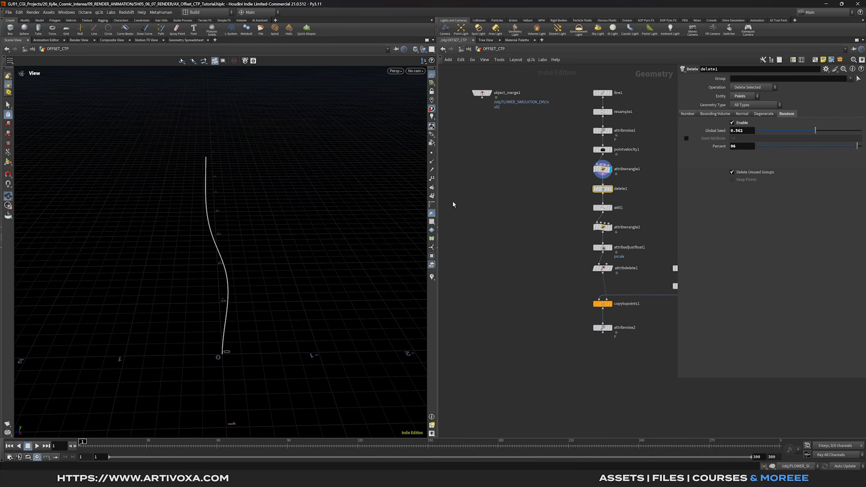
{"action": "key", "text": "Tab"}
{"action": "type", "text": "merge"}
{"action": "key", "text": "Return"}
{"action": "left_click", "coordinate": [563, 369]}
{"action": "left_click_drag", "start_coordinate": [603, 175], "coordinate": [563, 360]}
{"action": "left_click_drag", "start_coordinate": [602, 333], "coordinate": [564, 362]}
{"action": "left_click", "coordinate": [570, 366]}
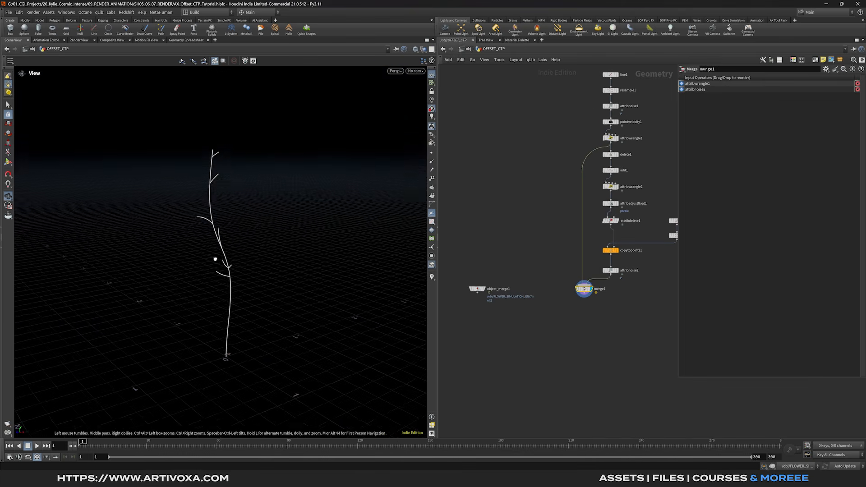
{"action": "left_click_drag", "start_coordinate": [216, 260], "coordinate": [210, 228]}
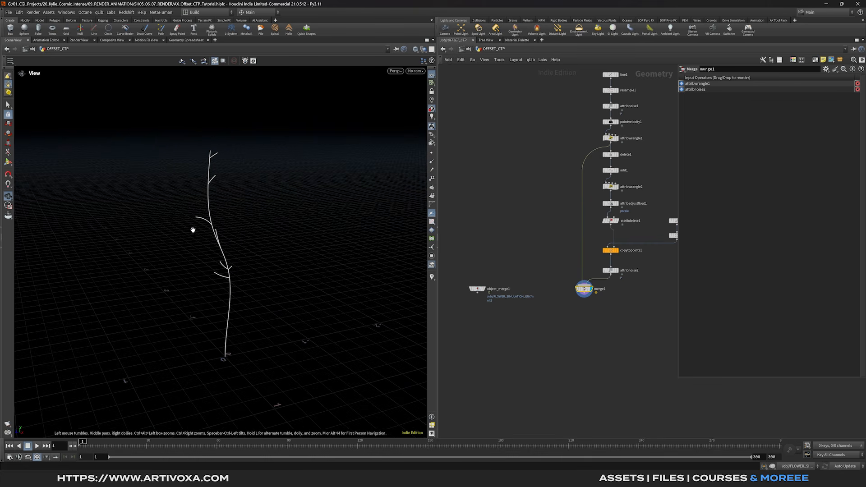
{"action": "scroll", "coordinate": [586, 294], "scroll_direction": "up", "scroll_amount": 3}
{"action": "left_click_drag", "start_coordinate": [579, 293], "coordinate": [583, 301]}
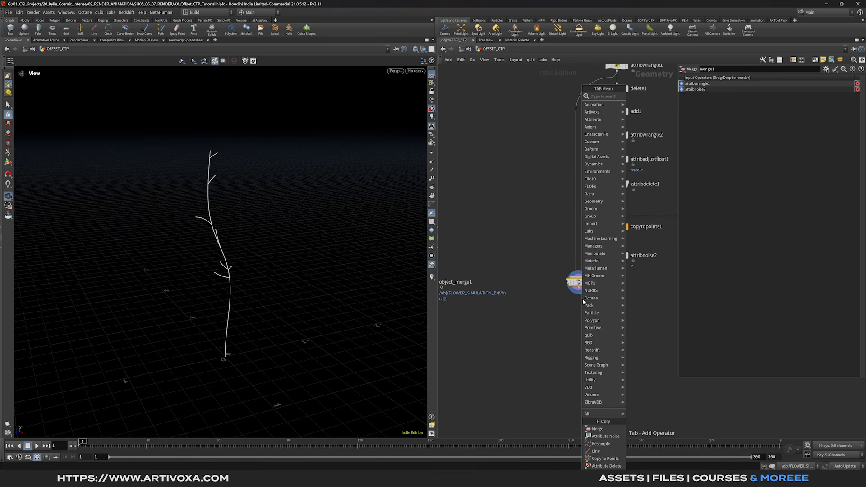
- Add a Group Expression node after merge1 creating a point group named copy
{"action": "type", "text": "group ex"}
{"action": "left_click", "coordinate": [651, 104]}
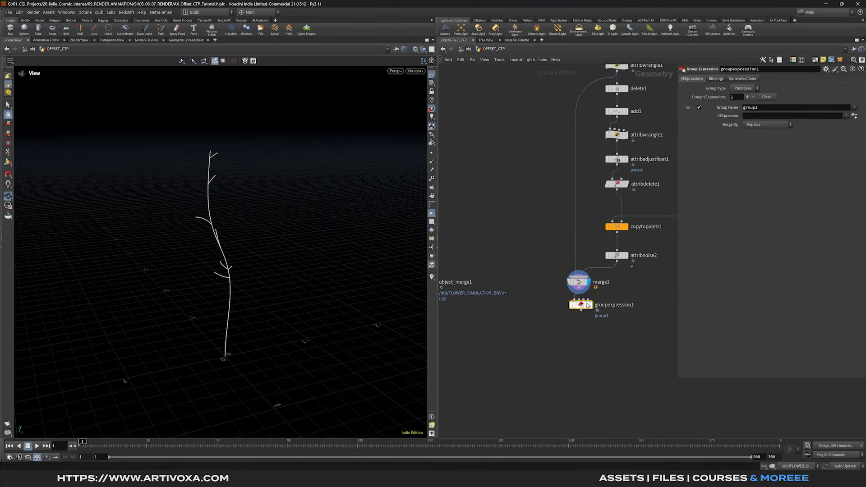
{"action": "left_click", "coordinate": [739, 88]}
{"action": "left_click", "coordinate": [744, 102]}
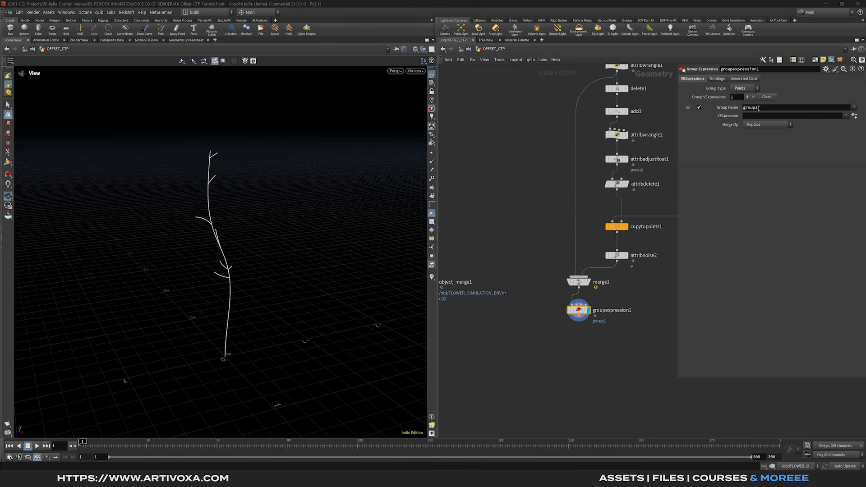
{"action": "left_click", "coordinate": [775, 110]}
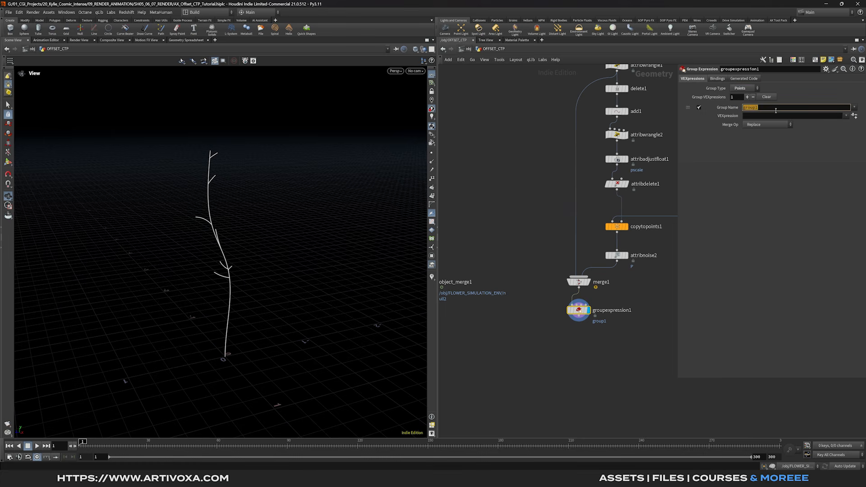
{"action": "type", "text": "copy"}
{"action": "key", "text": "Return"}
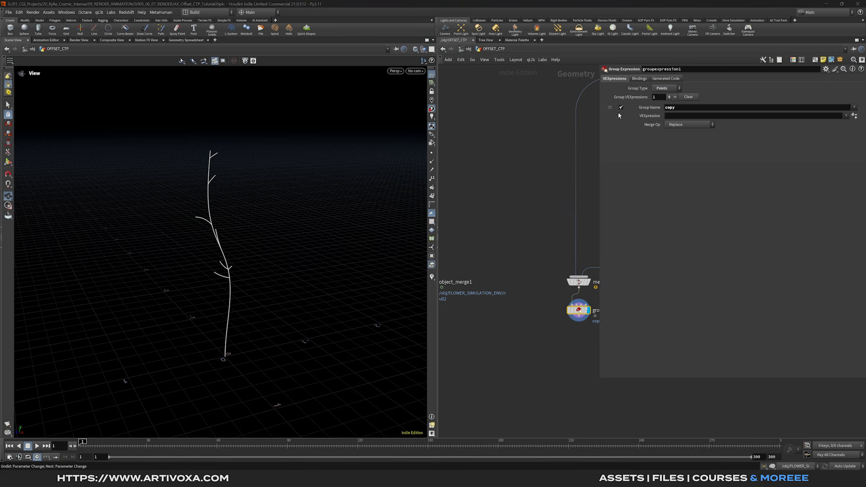
{"action": "left_click", "coordinate": [845, 116]}
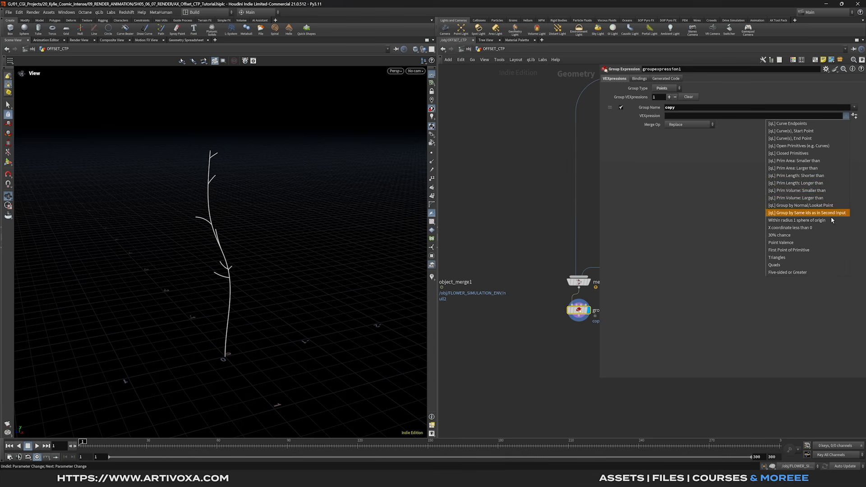
{"action": "left_click", "coordinate": [785, 249]}
{"action": "double_click", "coordinate": [736, 116]}
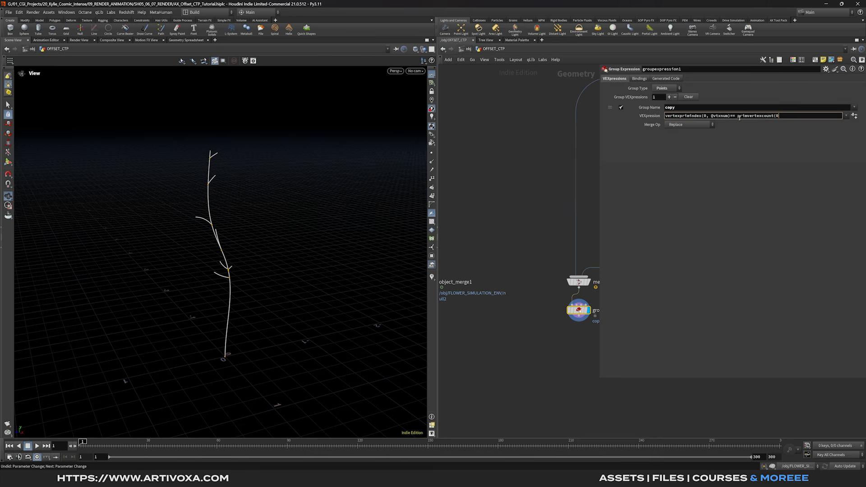
{"action": "type", "text": ") - 1"}
{"action": "scroll", "coordinate": [228, 253], "scroll_direction": "up", "scroll_amount": 5}
{"action": "scroll", "coordinate": [227, 248], "scroll_direction": "down", "scroll_amount": 5}
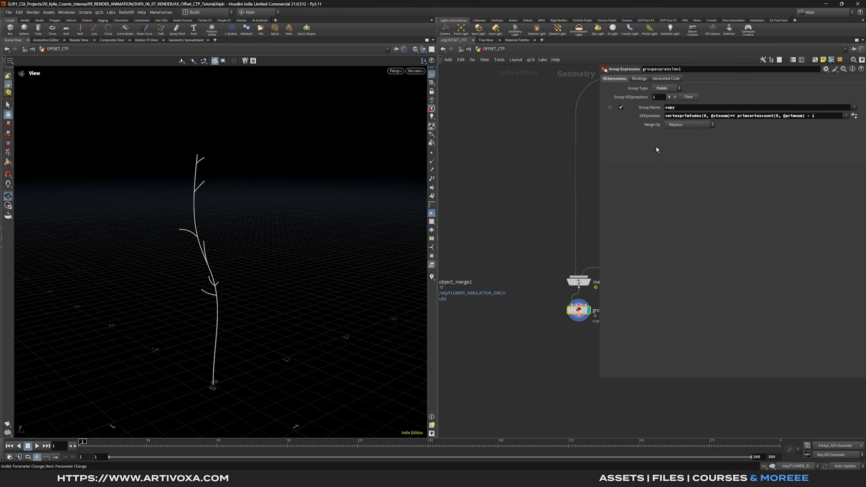
{"action": "left_click_drag", "start_coordinate": [600, 201], "coordinate": [661, 200]}
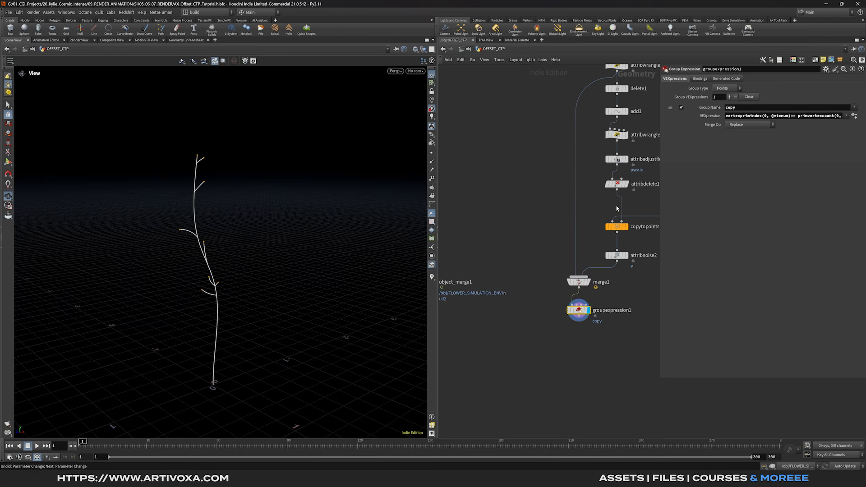
{"action": "scroll", "coordinate": [526, 270], "scroll_direction": "down", "scroll_amount": 3}
{"action": "middle_click_drag", "start_coordinate": [522, 270], "coordinate": [558, 261]}
{"action": "scroll", "coordinate": [523, 272], "scroll_direction": "up", "scroll_amount": 2}
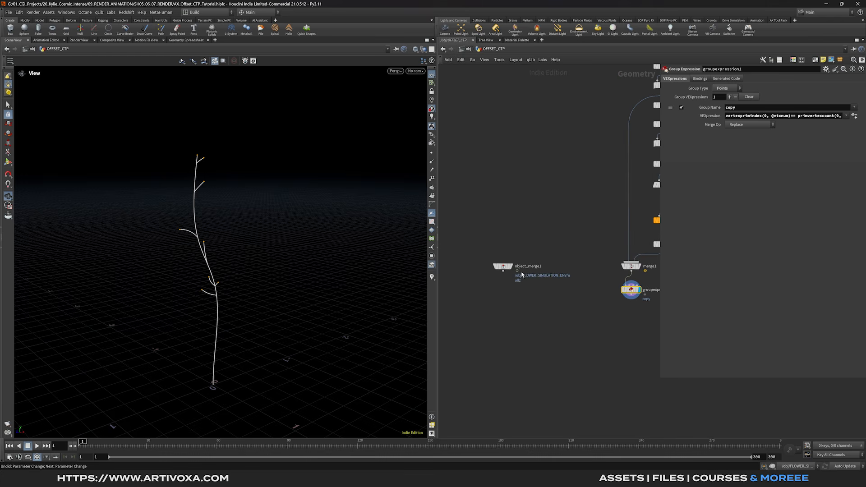
{"action": "scroll", "coordinate": [580, 337], "scroll_direction": "down", "scroll_amount": 2}
{"action": "key", "text": "Tab"}
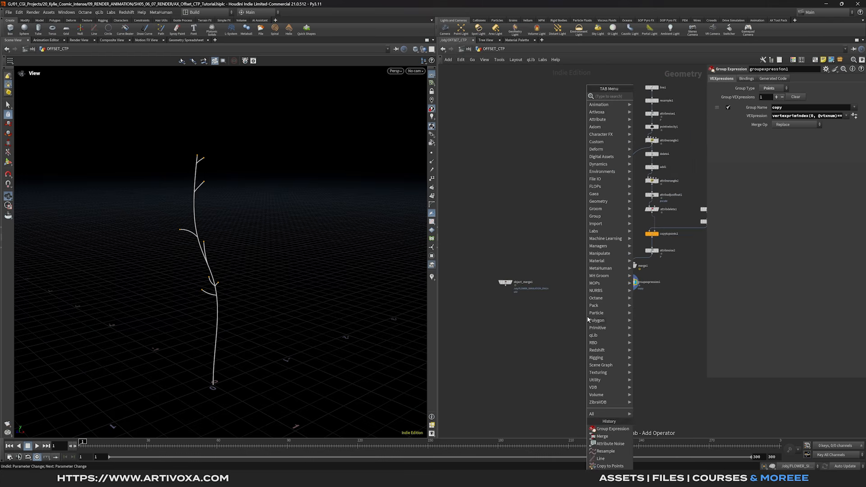
- Add copytopoints2 using object_merge1 as the copied shape and groupexpression1 as the target points
{"action": "type", "text": "ctp"}
{"action": "key", "text": "Return"}
{"action": "left_click", "coordinate": [574, 313]}
{"action": "scroll", "coordinate": [547, 307], "scroll_direction": "up", "scroll_amount": 2}
{"action": "left_click_drag", "start_coordinate": [502, 286], "coordinate": [577, 311]}
{"action": "left_click_drag", "start_coordinate": [647, 286], "coordinate": [582, 311]}
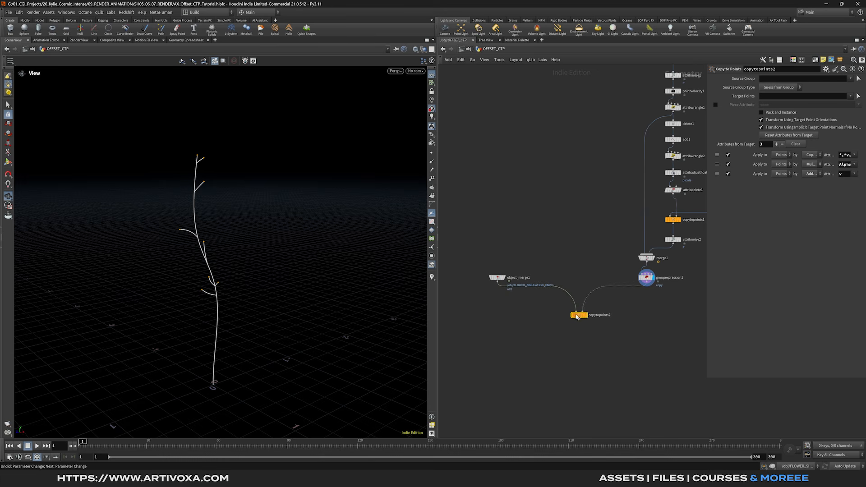
- Restrict copytopoints2's Target Points to the copy group
{"action": "left_click_drag", "start_coordinate": [706, 138], "coordinate": [689, 138]}
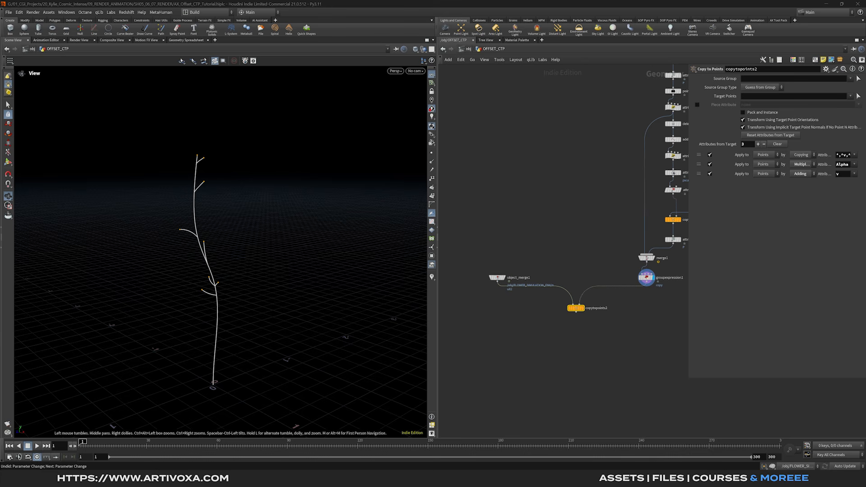
{"action": "left_click", "coordinate": [850, 96]}
{"action": "left_click", "coordinate": [822, 112]}
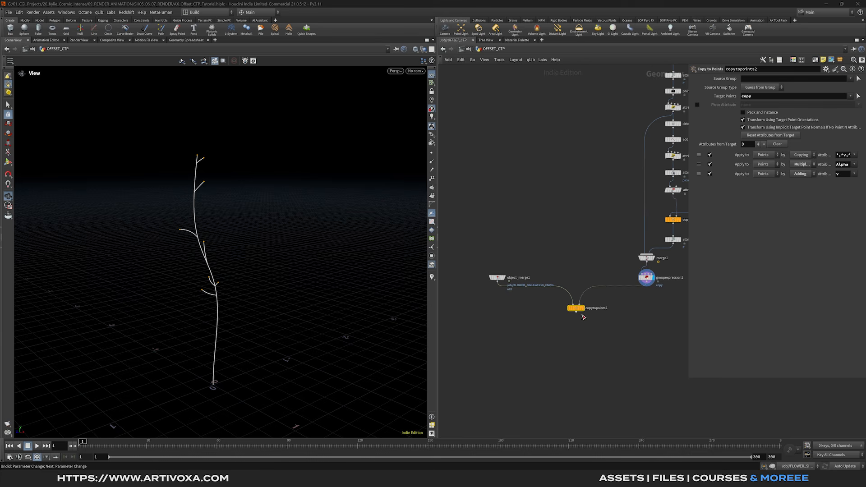
{"action": "left_click_drag", "start_coordinate": [244, 230], "coordinate": [215, 260]}
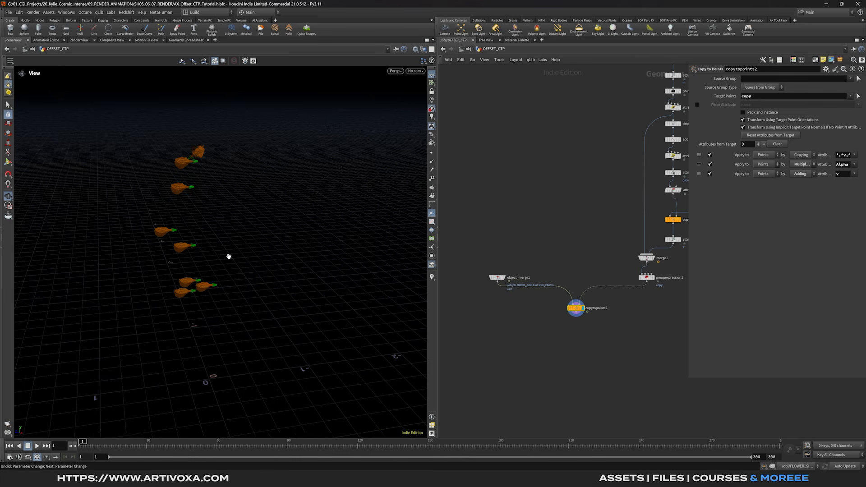
{"action": "mouse_move", "coordinate": [229, 256]}
{"action": "left_mouse_down"}
{"action": "mouse_move", "coordinate": [234, 248]}
{"action": "mouse_move", "coordinate": [233, 256]}
{"action": "left_mouse_up"}
- Add an Orientation along Curve node and display the merged branch curves
{"action": "key", "text": "Tab"}
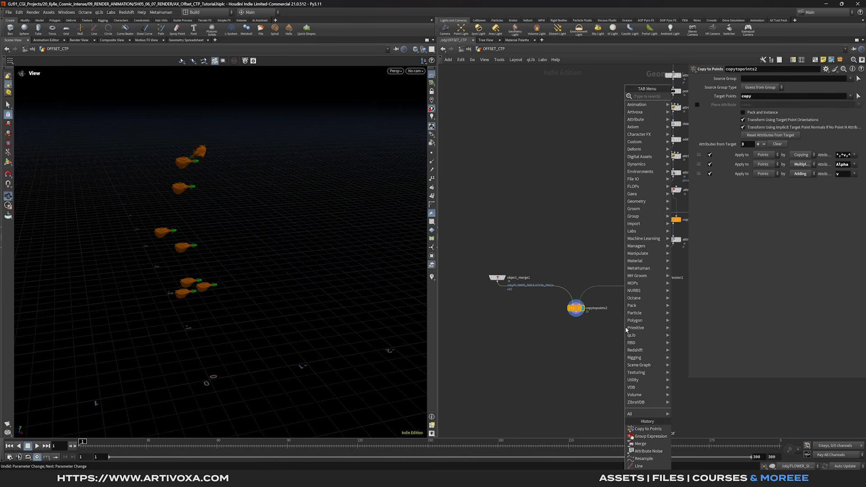
{"action": "key", "text": "Escape"}
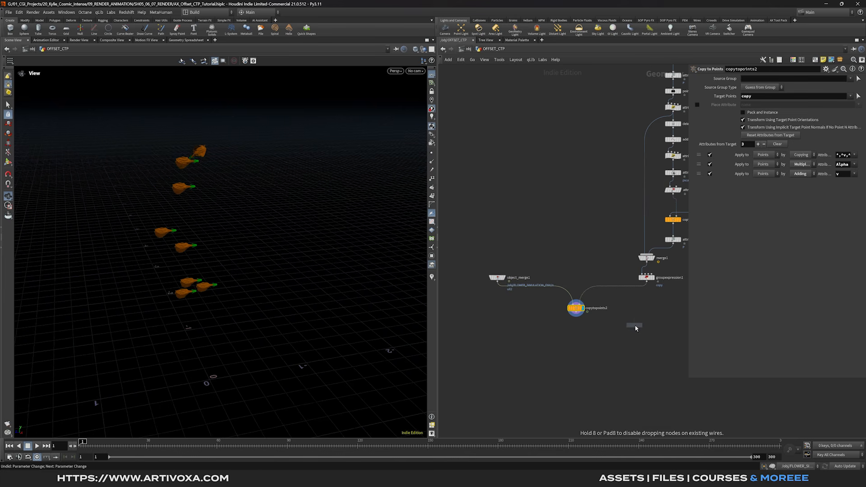
{"action": "left_click", "coordinate": [646, 315]}
{"action": "left_click", "coordinate": [656, 261]}
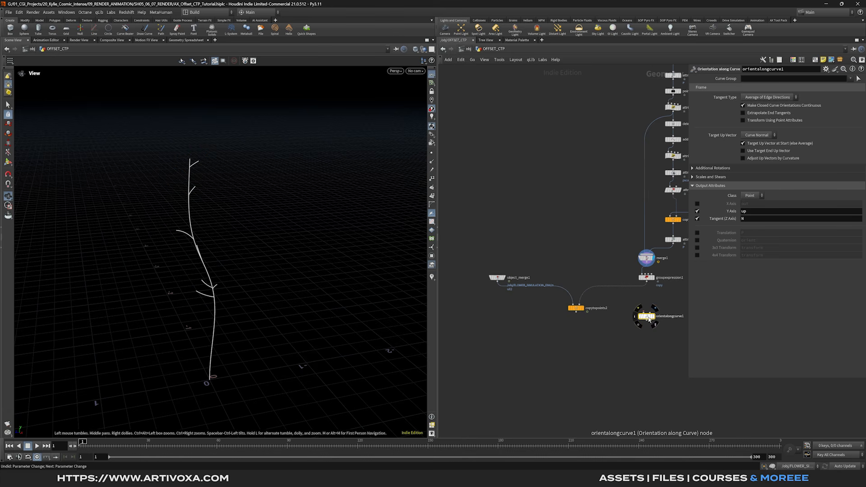
- Splice orientalongcurve1 between groupexpression1 and copytopoints2 and display the oriented flower copies
{"action": "left_click_drag", "start_coordinate": [649, 319], "coordinate": [648, 300]}
{"action": "left_click_drag", "start_coordinate": [497, 280], "coordinate": [497, 299]}
{"action": "left_click", "coordinate": [571, 332]}
{"action": "left_click_drag", "start_coordinate": [319, 246], "coordinate": [227, 251]}
{"action": "scroll", "coordinate": [625, 332], "scroll_direction": "down", "scroll_amount": 1}
{"action": "middle_click_drag", "start_coordinate": [624, 331], "coordinate": [592, 273]}
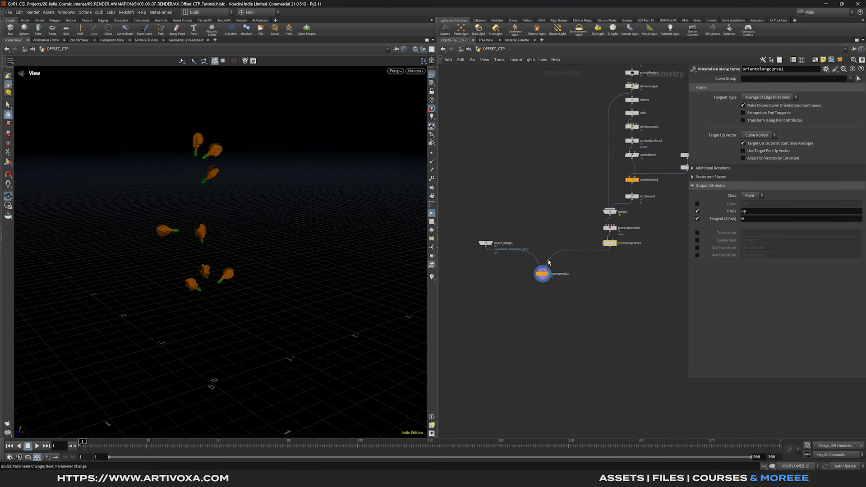
{"action": "scroll", "coordinate": [605, 253], "scroll_direction": "up", "scroll_amount": 2}
{"action": "left_click_drag", "start_coordinate": [535, 267], "coordinate": [537, 305]}
{"action": "left_click", "coordinate": [593, 278]}
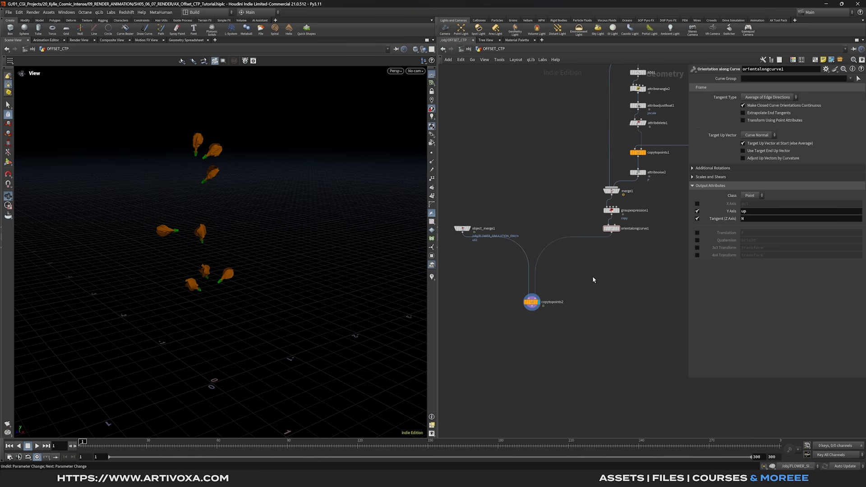
{"action": "key", "text": "Tab"}
{"action": "type", "text": "mops sp"}
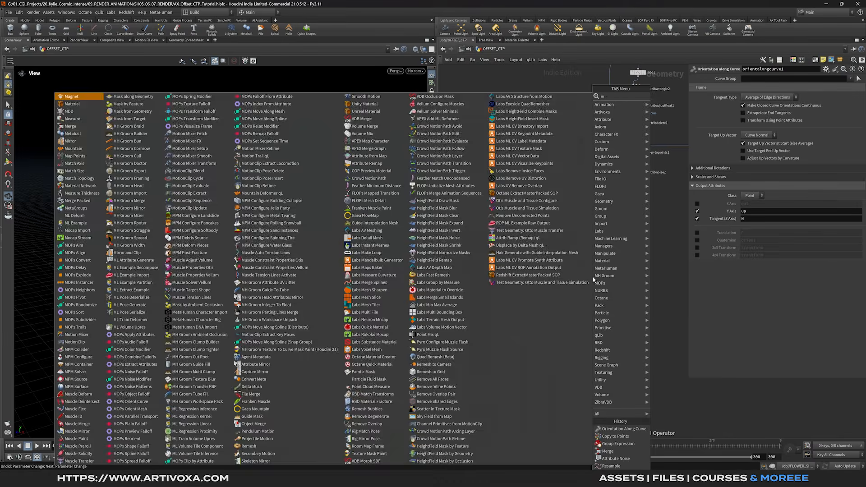
- Add a MOPs Spread Falloff after orientalongcurve1 and display it
{"action": "key", "text": "Down"}
{"action": "key", "text": "Return"}
{"action": "key", "text": "Return"}
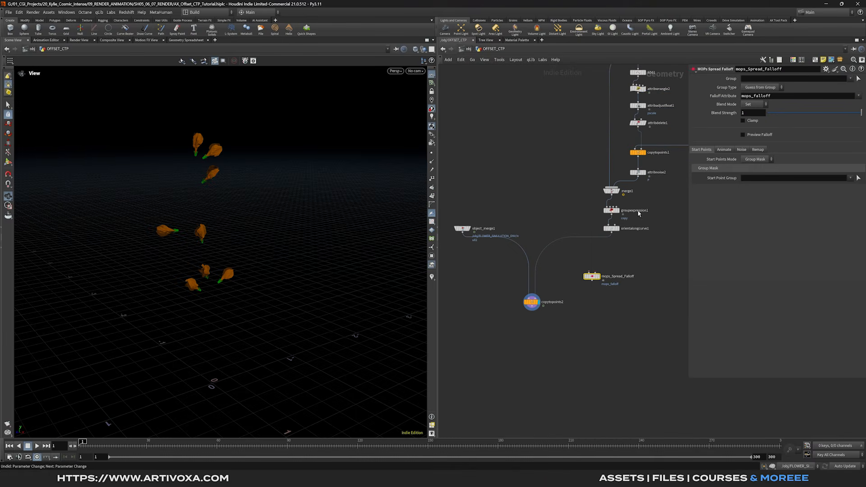
{"action": "left_click_drag", "start_coordinate": [592, 277], "coordinate": [612, 251]}
{"action": "left_click", "coordinate": [619, 250]}
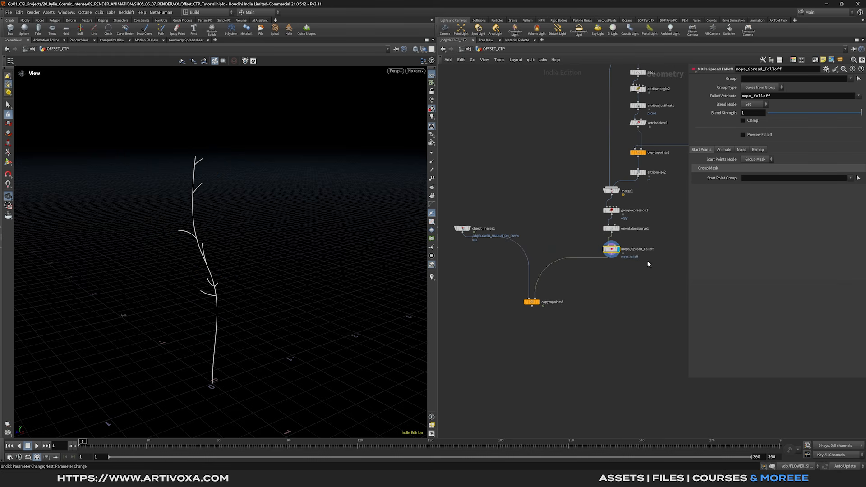
{"action": "mouse_move", "coordinate": [218, 329]}
{"action": "left_mouse_down"}
{"action": "mouse_move", "coordinate": [219, 315]}
{"action": "mouse_move", "coordinate": [219, 339]}
{"action": "left_mouse_up"}
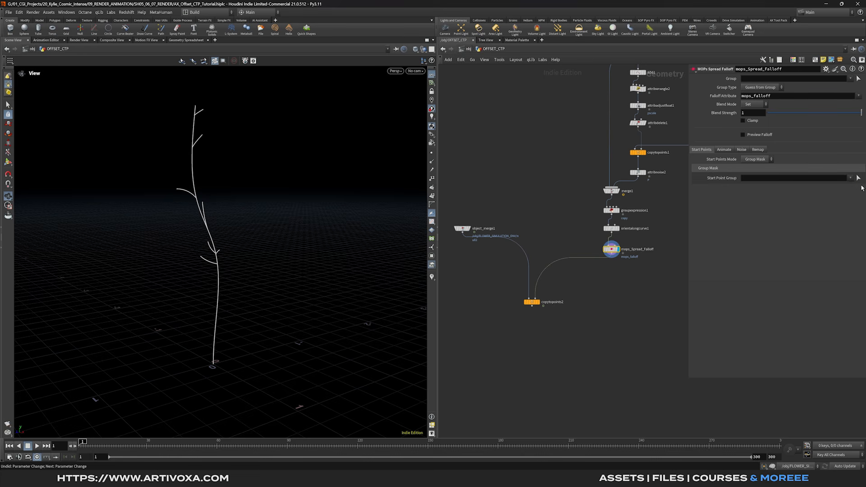
- Use the stem's base points as the start group, preview the falloff, and key Spread at 0
{"action": "left_click", "coordinate": [858, 178]}
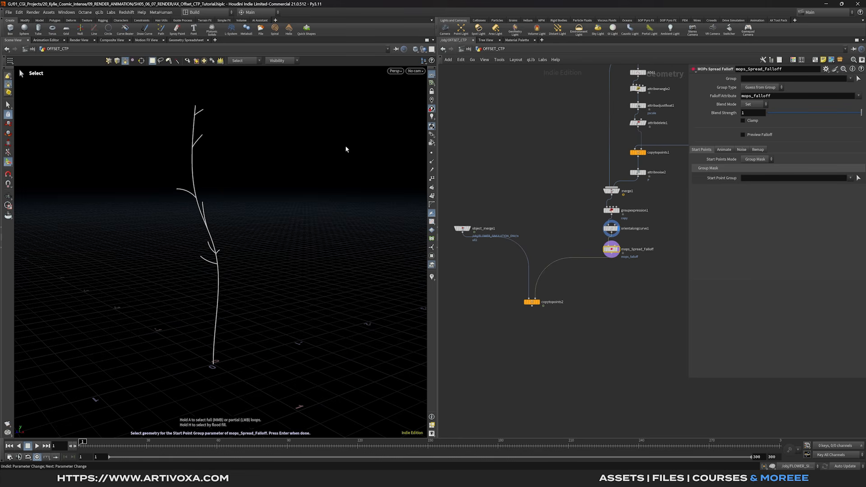
{"action": "left_click_drag", "start_coordinate": [193, 377], "coordinate": [242, 360]}
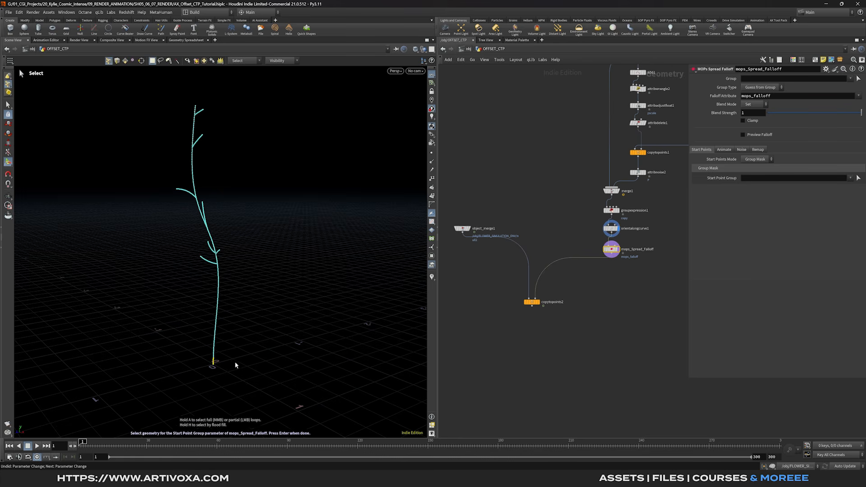
{"action": "key", "text": "Return"}
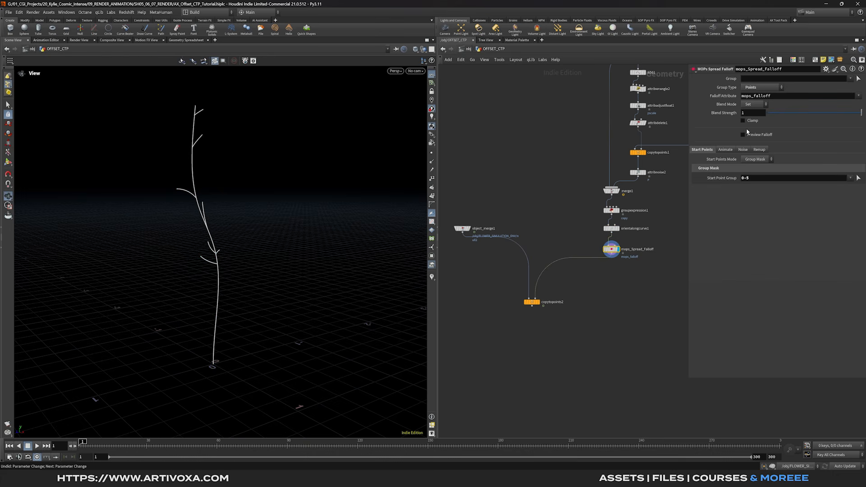
{"action": "left_click", "coordinate": [745, 136]}
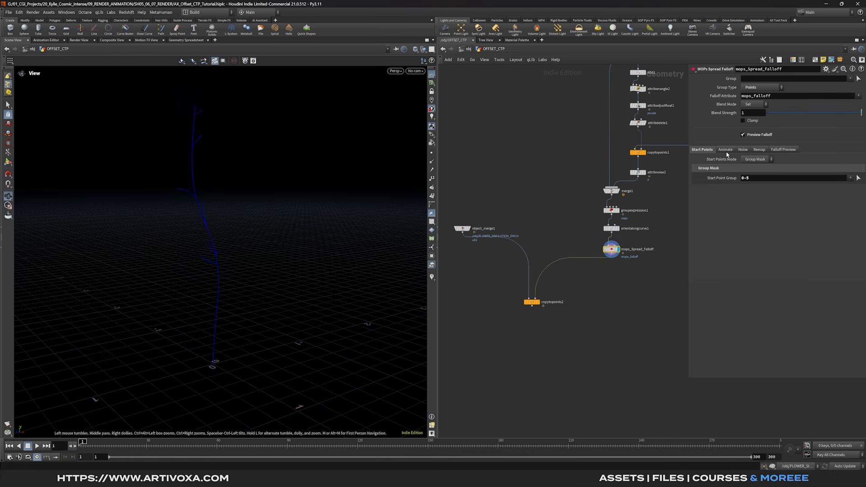
{"action": "left_click", "coordinate": [727, 151]}
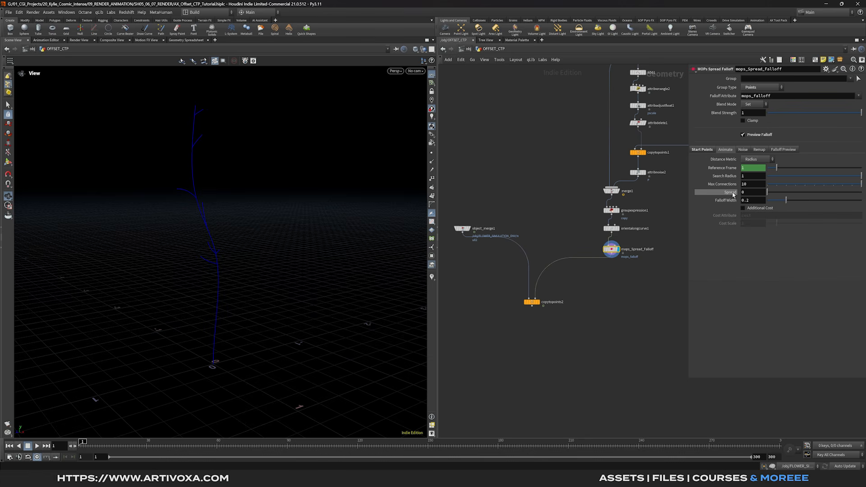
{"action": "mouse_move", "coordinate": [733, 194]}
{"action": "left_click", "coordinate": [734, 194], "text": "alt"}
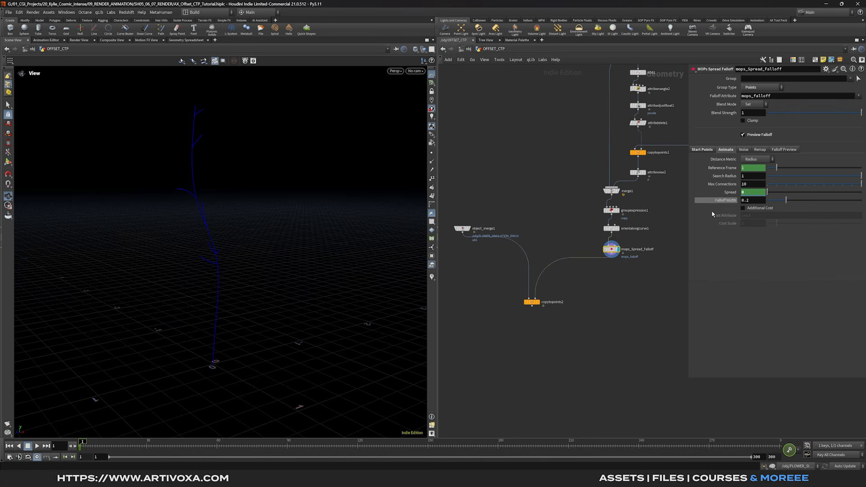
- Key Spread at 1.129 on frame 120
{"action": "left_click", "coordinate": [360, 451]}
{"action": "left_click_drag", "start_coordinate": [767, 192], "coordinate": [820, 193]}
{"action": "left_click", "coordinate": [760, 193], "text": "alt"}
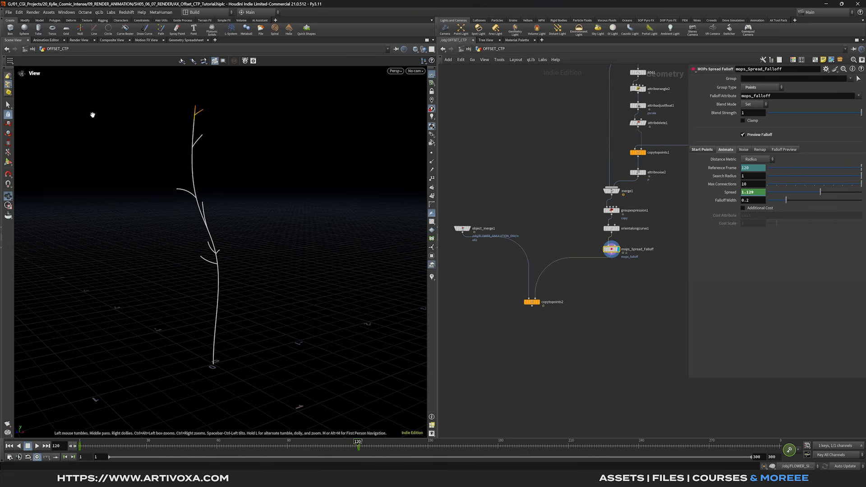
- Make both Spread keys interpolate with linear() in the Animation Editor
{"action": "left_click", "coordinate": [46, 40]}
{"action": "key", "text": "h"}
{"action": "left_click_drag", "start_coordinate": [421, 100], "coordinate": [75, 396]}
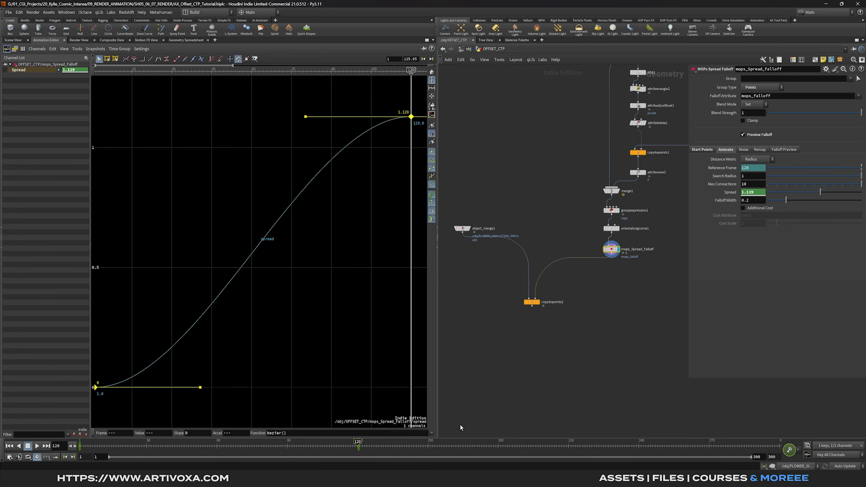
{"action": "left_click", "coordinate": [431, 435]}
{"action": "left_click", "coordinate": [289, 291]}
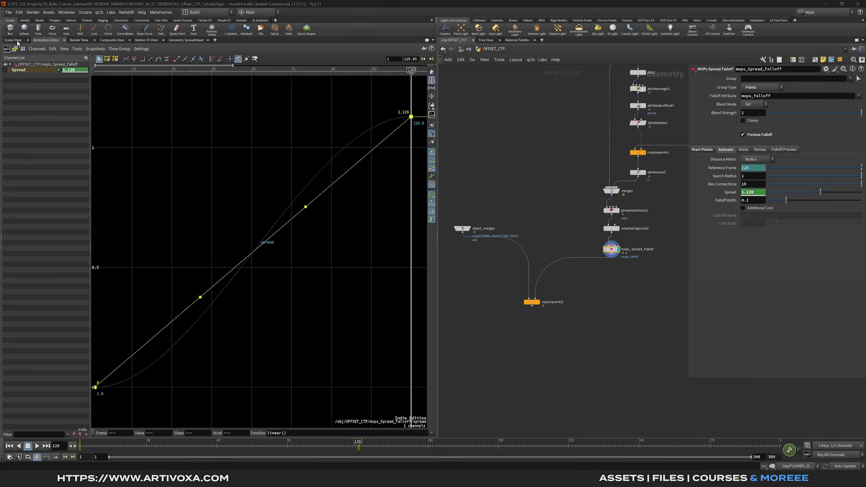
- Return to the Scene View and scrub the timeline to watch the falloff grow
{"action": "left_click", "coordinate": [20, 42]}
{"action": "left_click_drag", "start_coordinate": [248, 451], "coordinate": [81, 452]}
{"action": "middle_click_drag", "start_coordinate": [634, 290], "coordinate": [613, 266]}
{"action": "left_click", "coordinate": [609, 270]}
- Splice an Attribute Wrangle after mops_Spread_Falloff that sets pscale from a 'scale' ramp of mops_falloff
{"action": "key", "text": "Tab"}
{"action": "type", "text": "aw"}
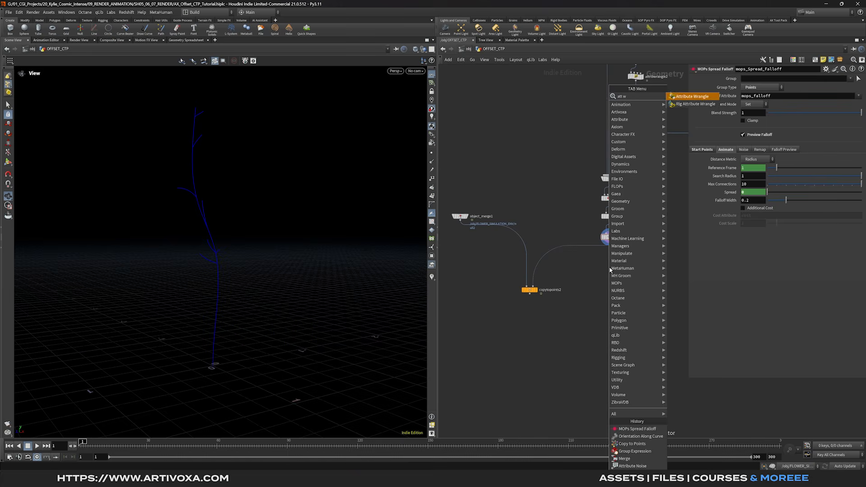
{"action": "key", "text": "Return"}
{"action": "left_click", "coordinate": [610, 270]}
{"action": "mouse_move", "coordinate": [610, 269]}
{"action": "left_mouse_down"}
{"action": "mouse_move", "coordinate": [590, 251]}
{"action": "mouse_move", "coordinate": [613, 262]}
{"action": "left_mouse_up"}
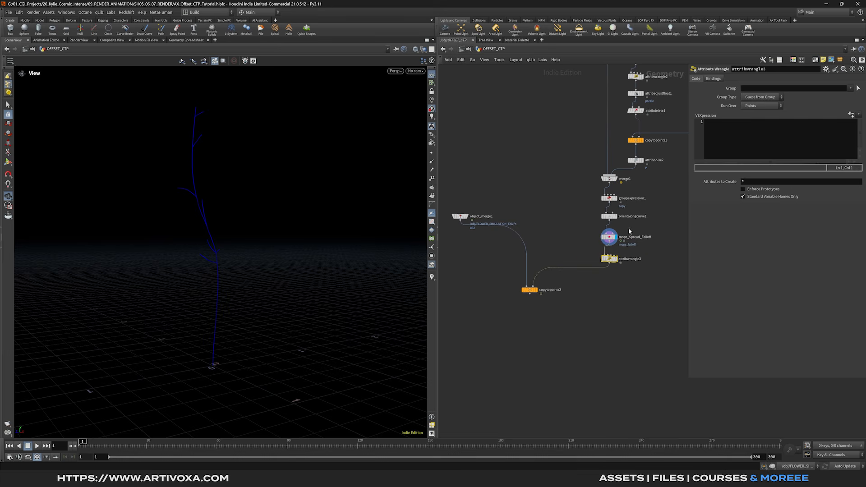
{"action": "left_click", "coordinate": [749, 150]}
{"action": "type", "text": "f@pscale"}
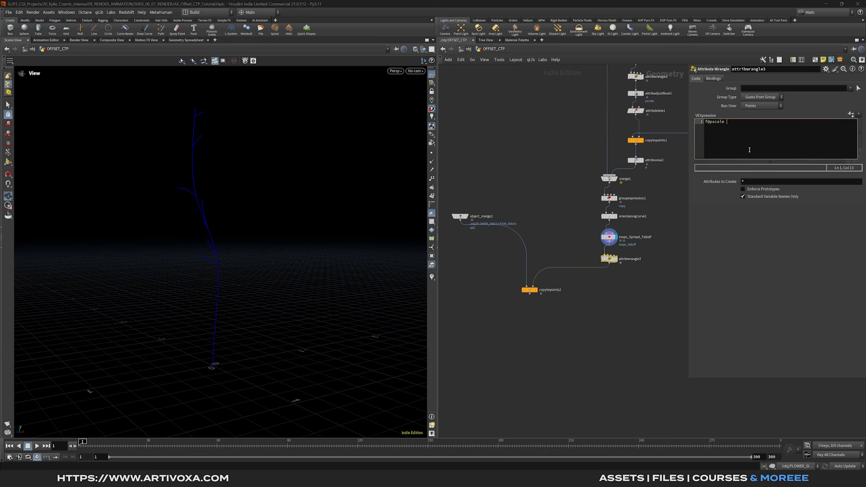
{"action": "type", "text": " = chramp"}
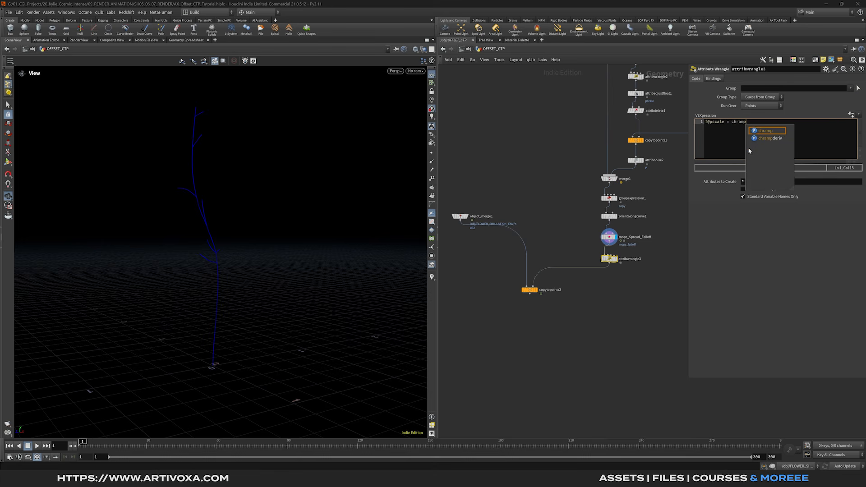
{"action": "type", "text": "("}
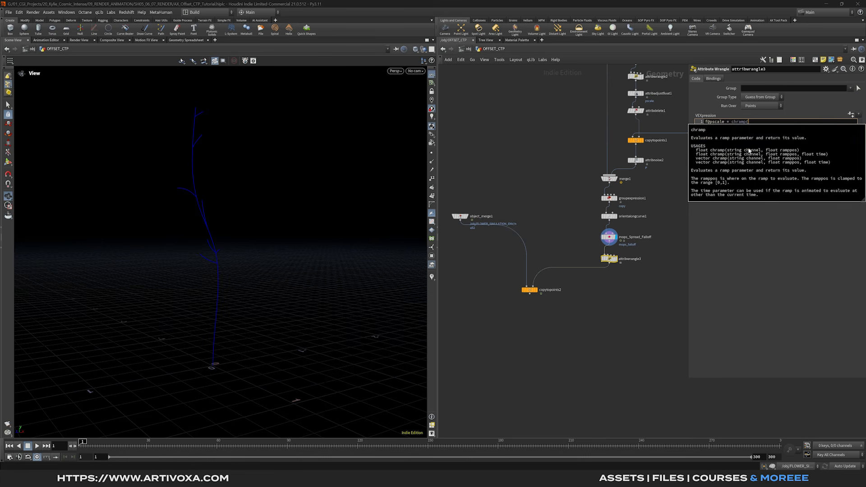
{"action": "type", "text": "'scale',"}
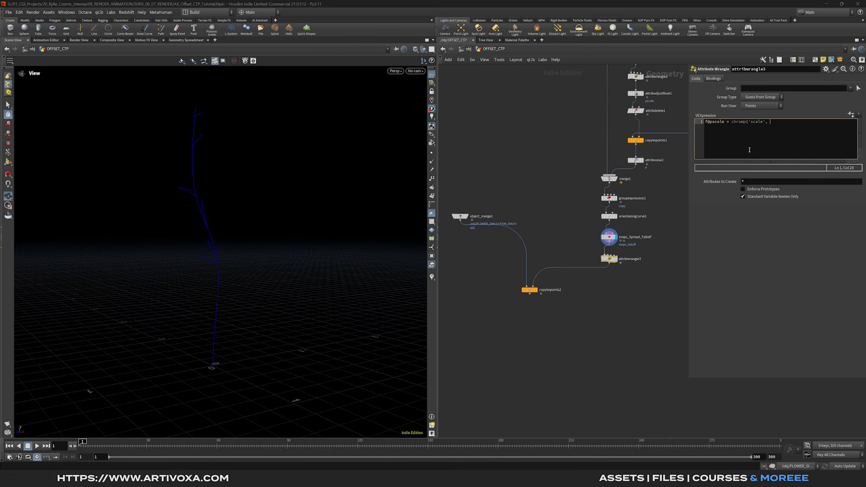
{"action": "type", "text": " f@mops_falloff);"}
{"action": "left_click", "coordinate": [851, 114]}
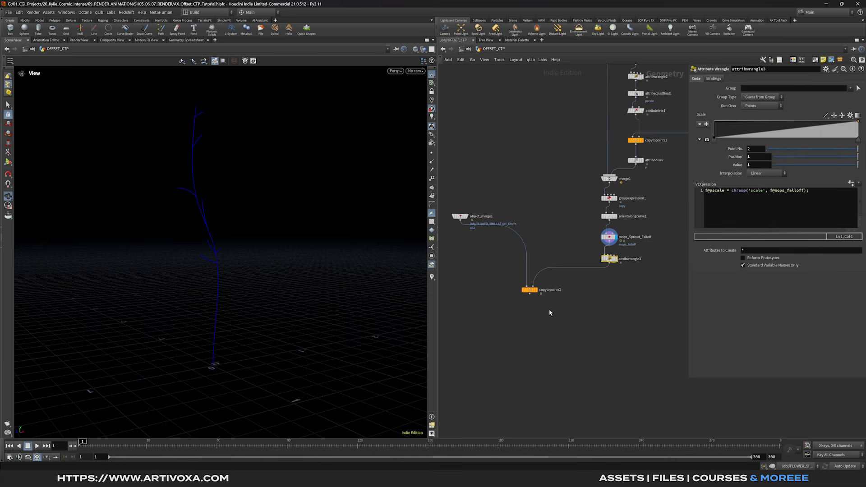
- Move object_merge1 lower, display copytopoints2, and advance the timeline to frame 180
{"action": "left_click_drag", "start_coordinate": [460, 217], "coordinate": [458, 260]}
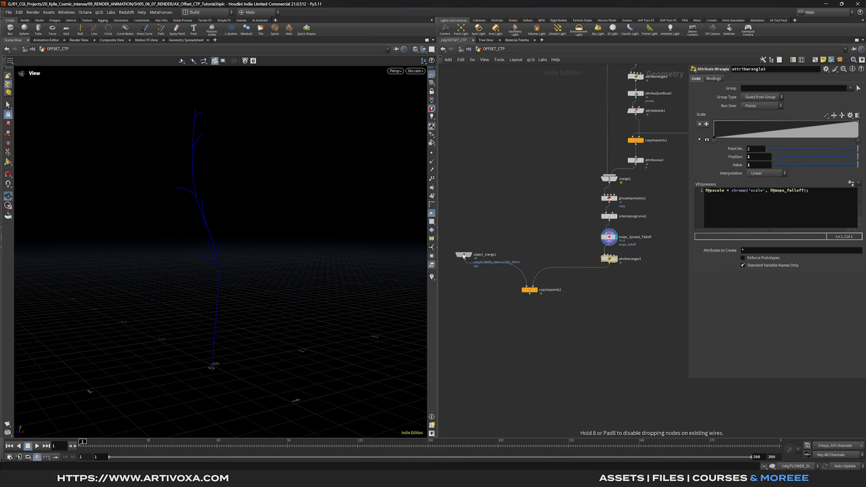
{"action": "left_click", "coordinate": [540, 297]}
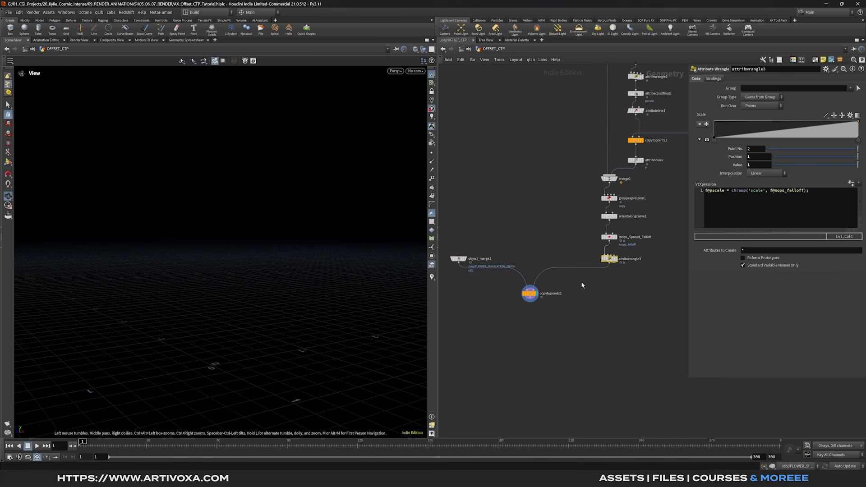
{"action": "left_click_drag", "start_coordinate": [100, 444], "coordinate": [498, 447]}
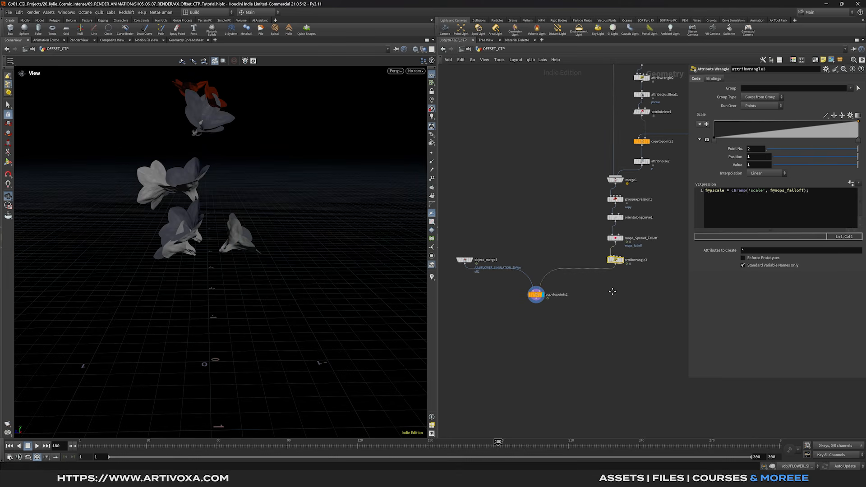
{"action": "key", "text": "Tab"}
- Insert an Attribute Wrangle before copytopoints2 and rename it OFFSET_ATTRIB
{"action": "type", "text": "w"}
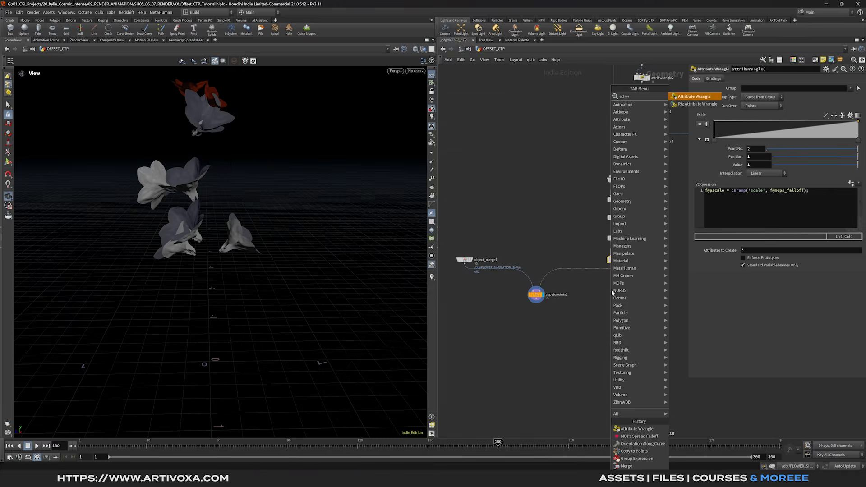
{"action": "key", "text": "Return"}
{"action": "left_click", "coordinate": [611, 291]}
{"action": "mouse_move", "coordinate": [612, 293]}
{"action": "left_mouse_down"}
{"action": "mouse_move", "coordinate": [608, 276]}
{"action": "mouse_move", "coordinate": [618, 282]}
{"action": "left_mouse_up"}
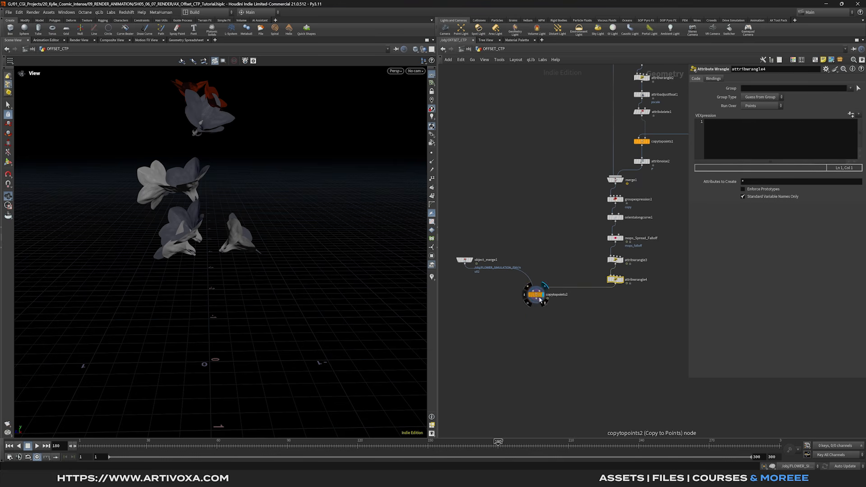
{"action": "double_click", "coordinate": [644, 281]}
{"action": "type", "text": "OFFSET_ATTRIB"}
{"action": "key", "text": "Return"}
- Insert a Time Shift node between object_merge1 and copytopoints2
{"action": "key", "text": "Tab"}
{"action": "type", "text": "trim"}
{"action": "key", "text": "BackSpace"}
{"action": "key", "text": "BackSpace"}
{"action": "key", "text": "BackSpace"}
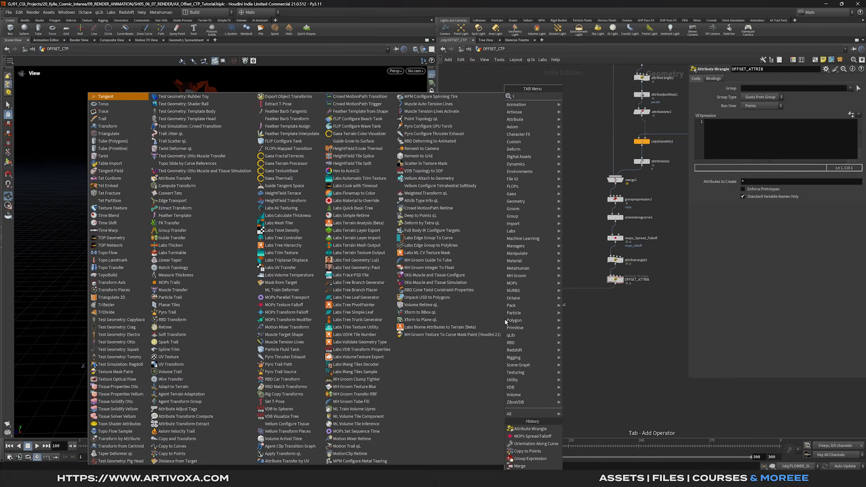
{"action": "type", "text": "imes"}
{"action": "key", "text": "Return"}
{"action": "left_click", "coordinate": [485, 298]}
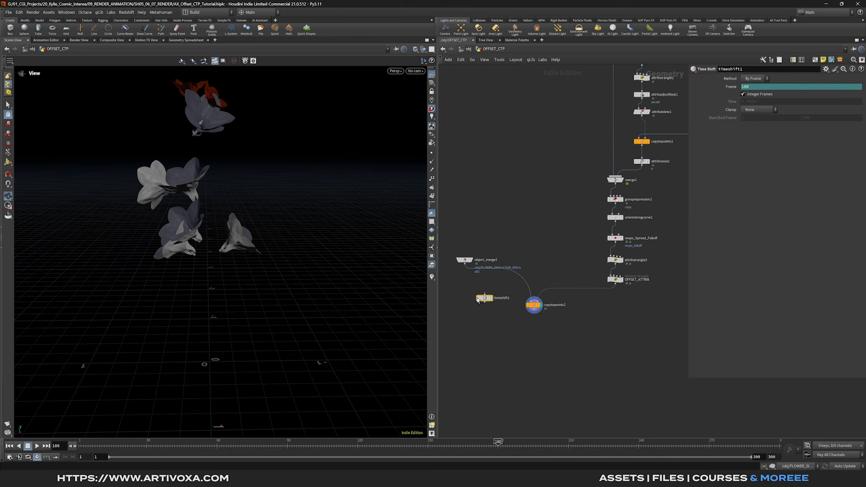
{"action": "left_click_drag", "start_coordinate": [483, 299], "coordinate": [465, 281]}
- Line up timeshift1 under object_merge1 and add a For-Each Point loop
{"action": "left_click_drag", "start_coordinate": [536, 306], "coordinate": [538, 311]}
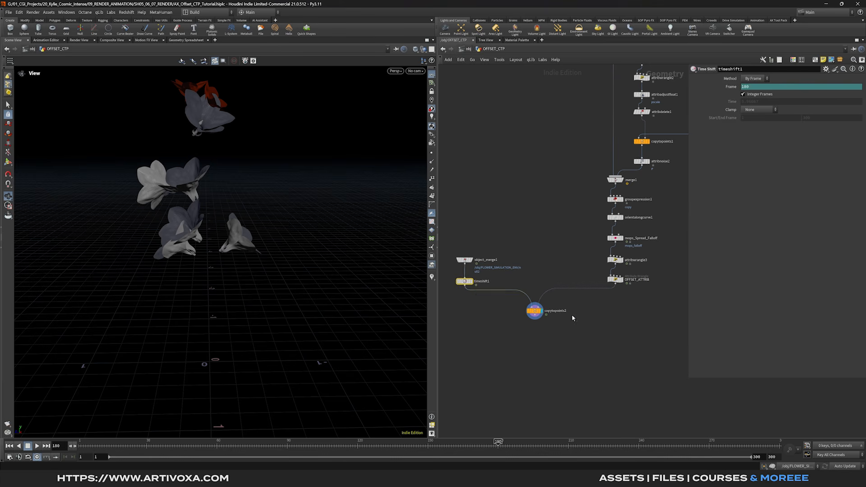
{"action": "left_click", "coordinate": [572, 318]}
{"action": "key", "text": "Tab"}
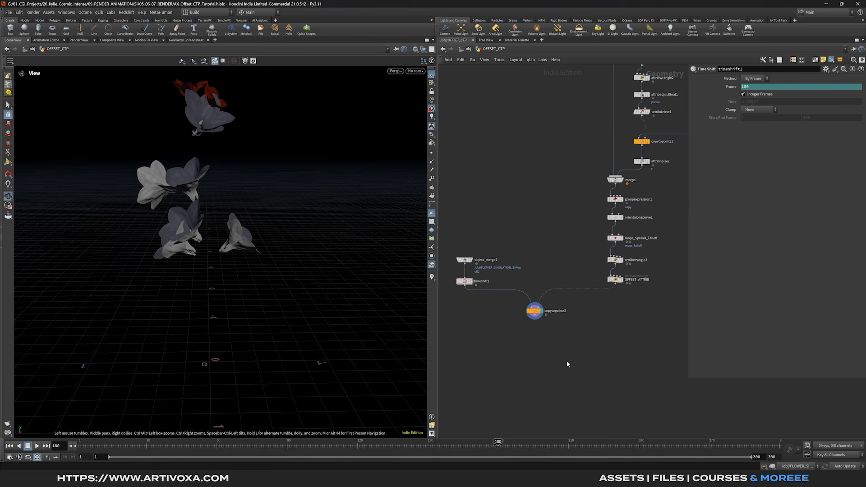
{"action": "key", "text": "Tab"}
{"action": "type", "text": "for e"}
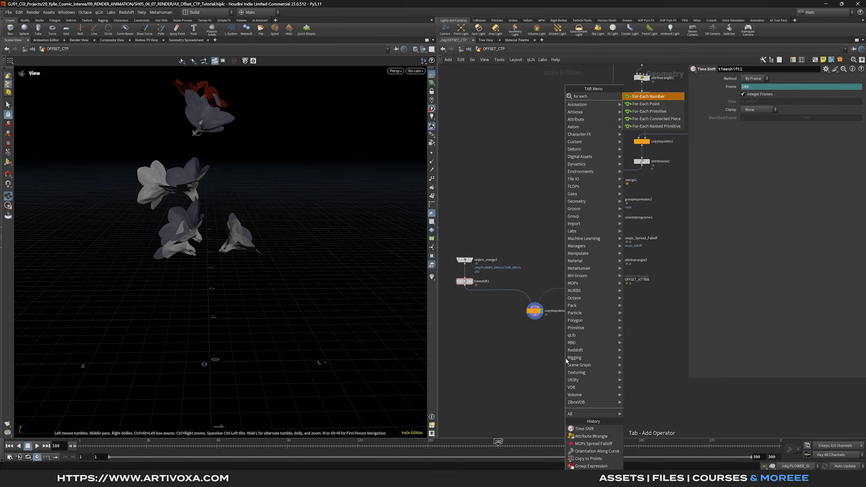
{"action": "key", "text": "Down"}
{"action": "key", "text": "Return"}
{"action": "left_click", "coordinate": [572, 355]}
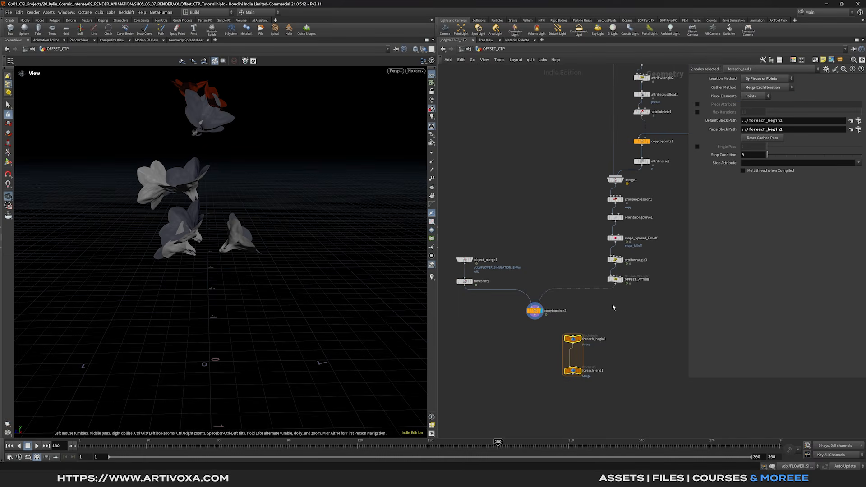
- Wire OFFSET_ATTRIB into foreach_begin1, foreach_begin1 into copytopoints2, and copytopoints2 into foreach_end1
{"action": "left_click_drag", "start_coordinate": [615, 286], "coordinate": [580, 333]}
{"action": "middle_click_drag", "start_coordinate": [626, 381], "coordinate": [649, 324]}
{"action": "left_click_drag", "start_coordinate": [598, 312], "coordinate": [554, 332]}
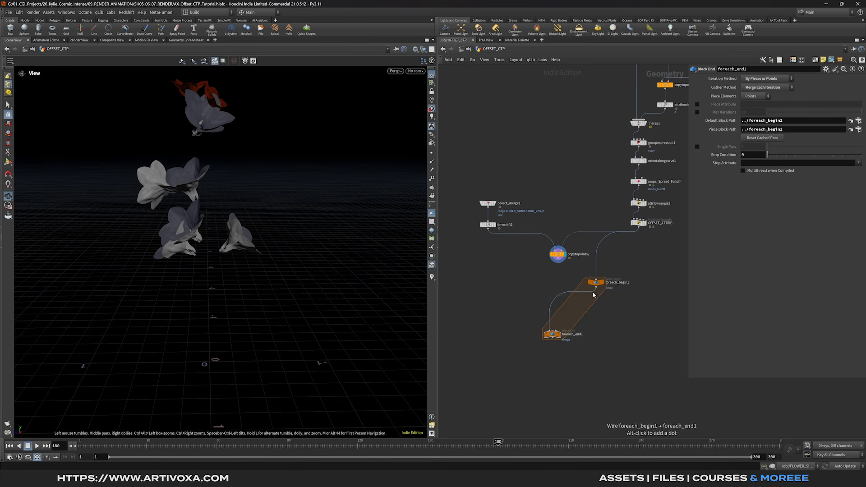
{"action": "left_click_drag", "start_coordinate": [596, 288], "coordinate": [552, 332]}
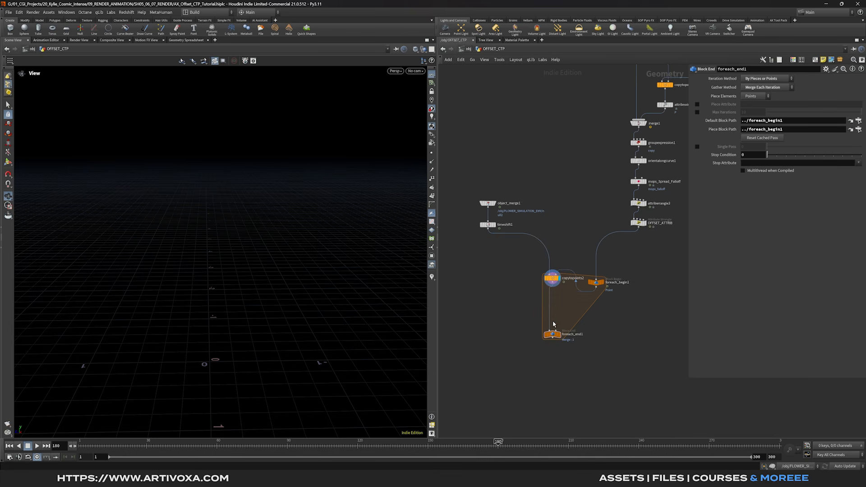
{"action": "left_click_drag", "start_coordinate": [551, 278], "coordinate": [551, 299]}
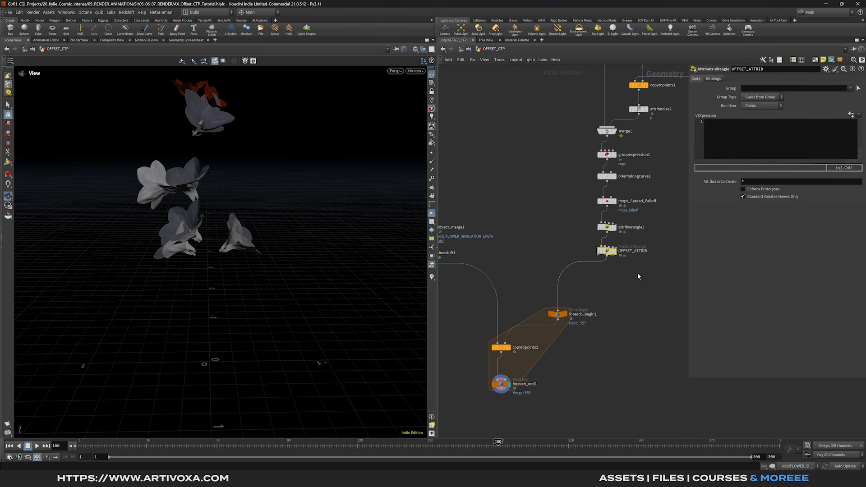
{"action": "left_click", "coordinate": [751, 149]}
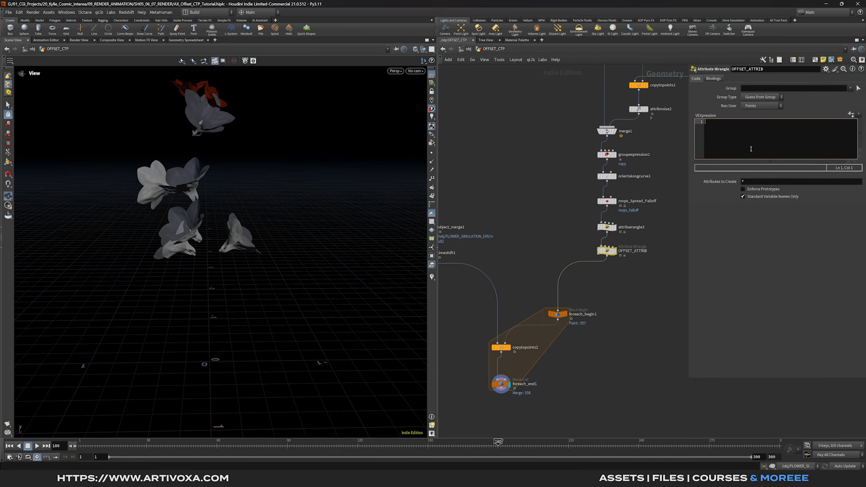
{"action": "type", "text": "float delay "}
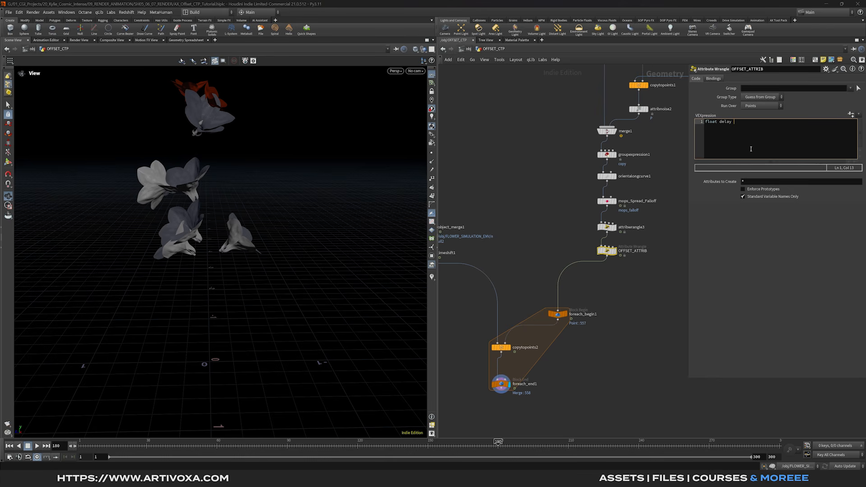
{"action": "type", "text": "= fit"}
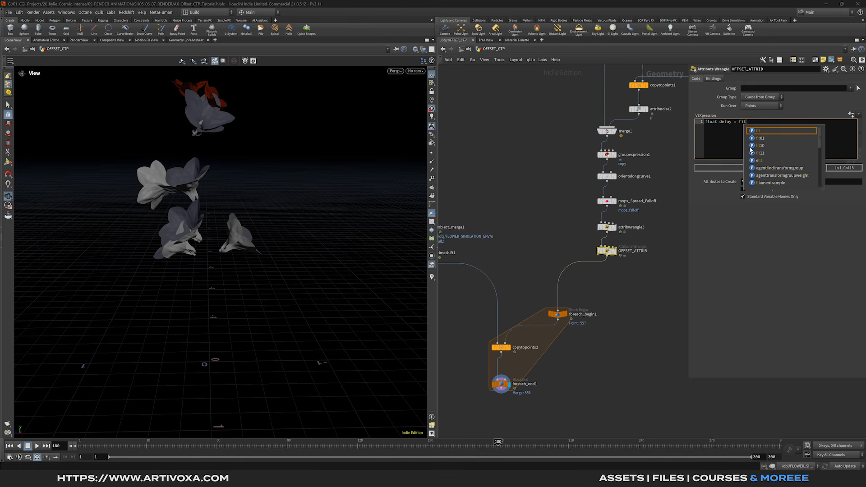
{"action": "type", "text": "01"}
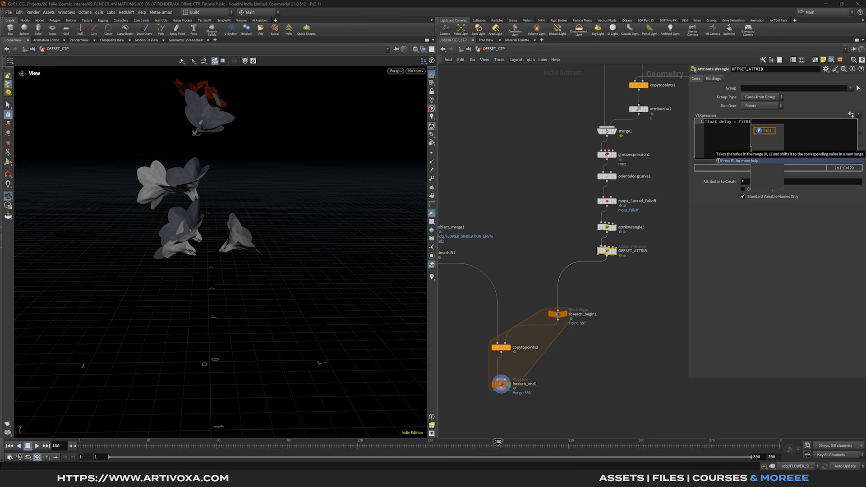
{"action": "type", "text": "("}
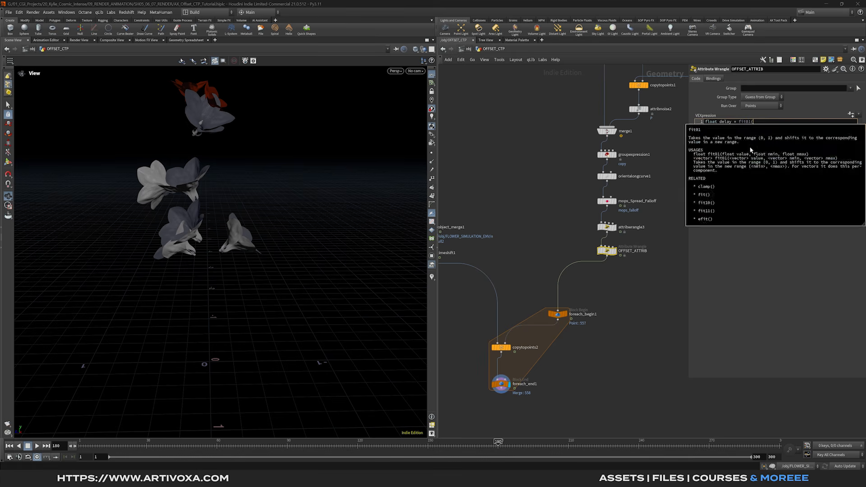
{"action": "type", "text": "@mops_falloff"}
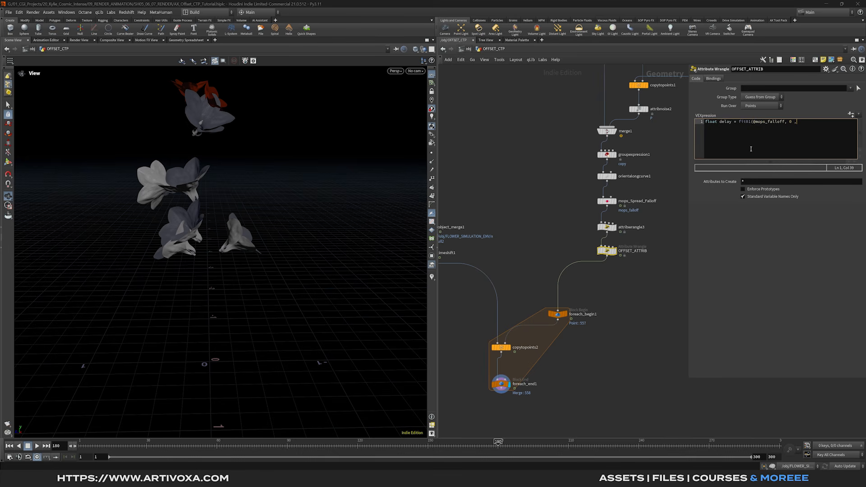
{"action": "type", "text": ", 0, 5);"}
{"action": "key", "text": "Return"}
{"action": "key", "text": "Return"}
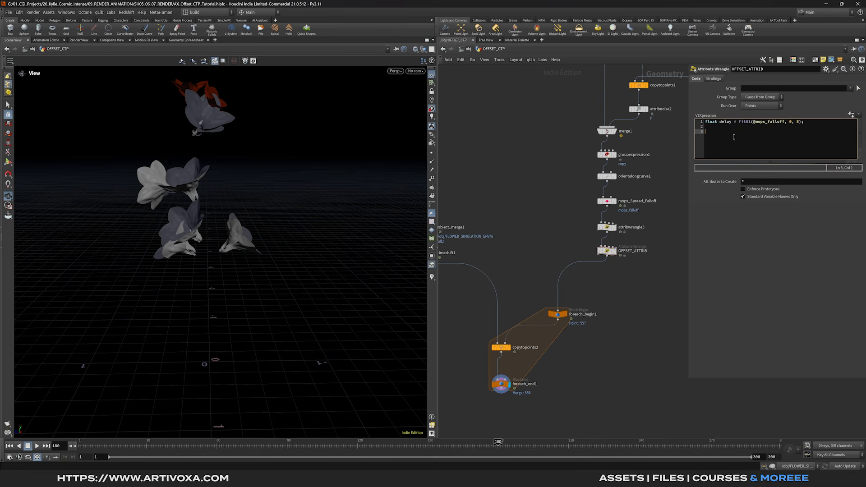
{"action": "type", "text": "f@offset "}
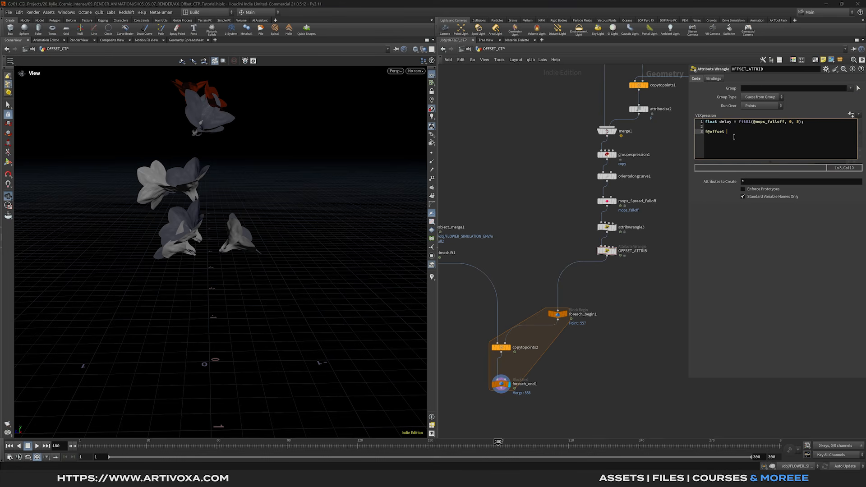
{"action": "type", "text": "= chf"}
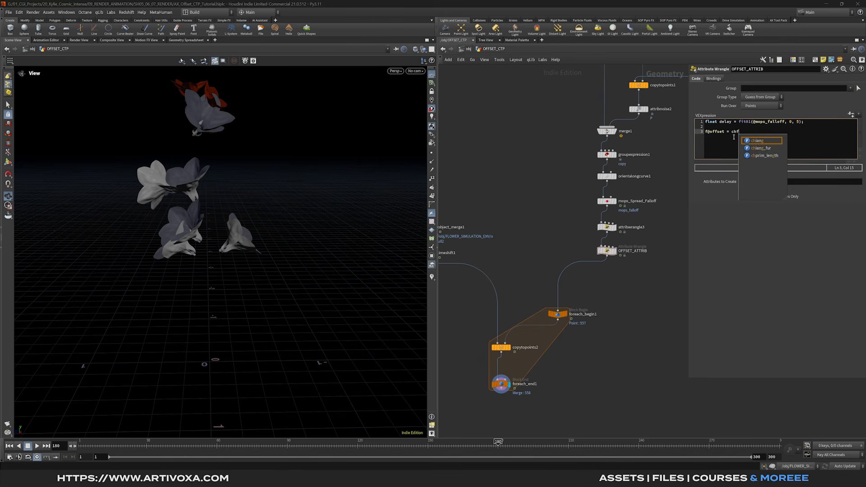
{"action": "type", "text": "('offset')"}
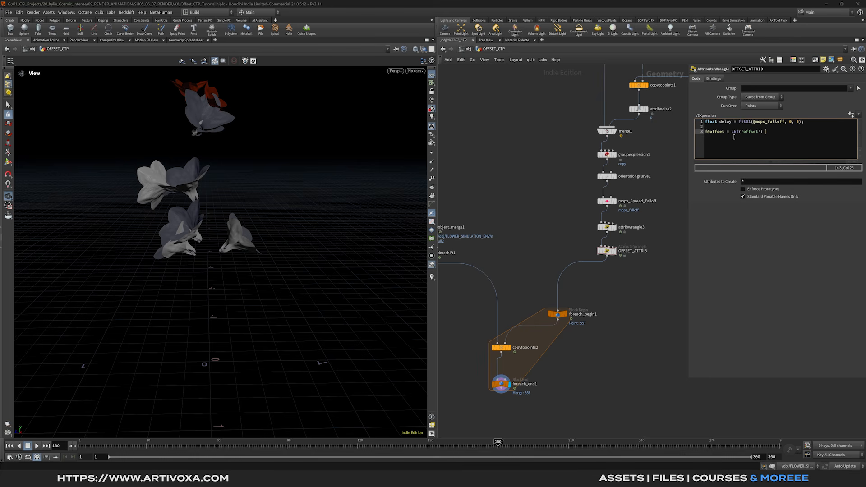
{"action": "type", "text": " + delay"}
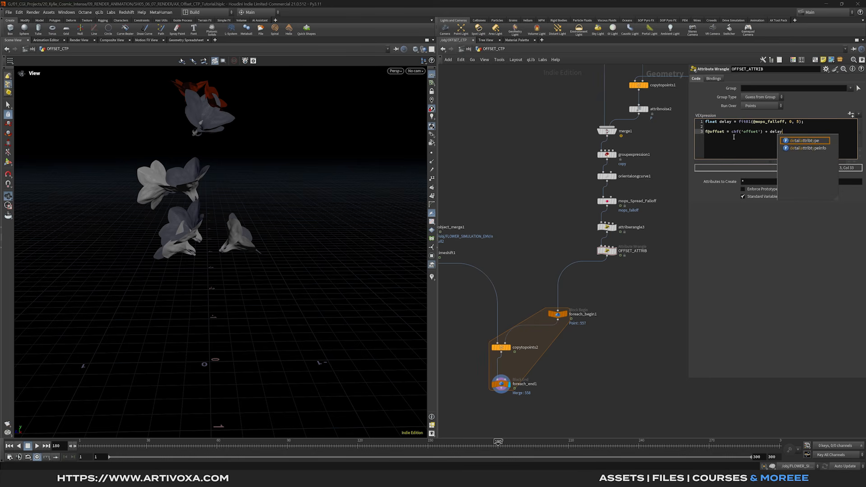
{"action": "type", "text": ";"}
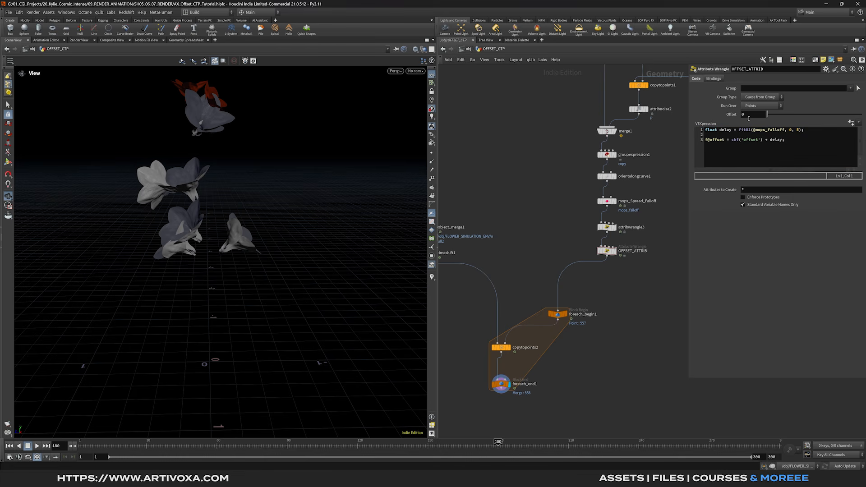
- Set the new Offset parameter to 1
{"action": "left_click", "coordinate": [751, 115]}
{"action": "type", "text": "1"}
{"action": "key", "text": "Return"}
{"action": "scroll", "coordinate": [607, 327], "scroll_direction": "down", "scroll_amount": 2}
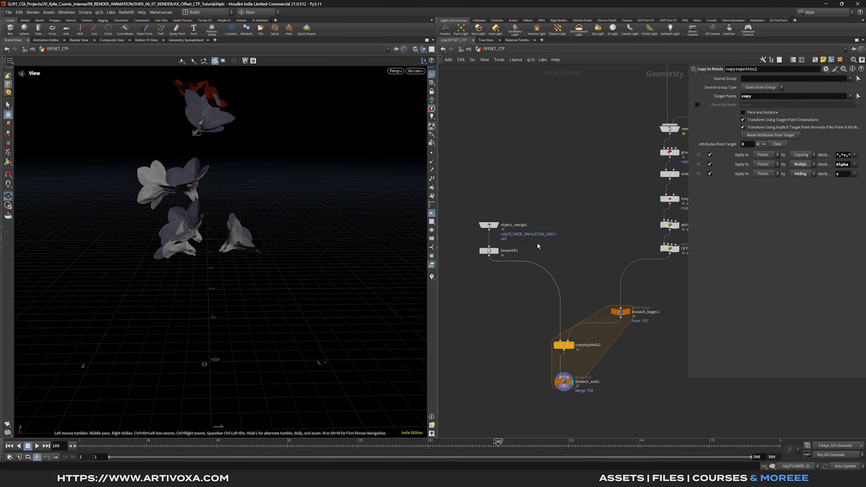
- Start timeshift1's Frame expression by adding a point() call after $F
{"action": "left_click", "coordinate": [664, 248]}
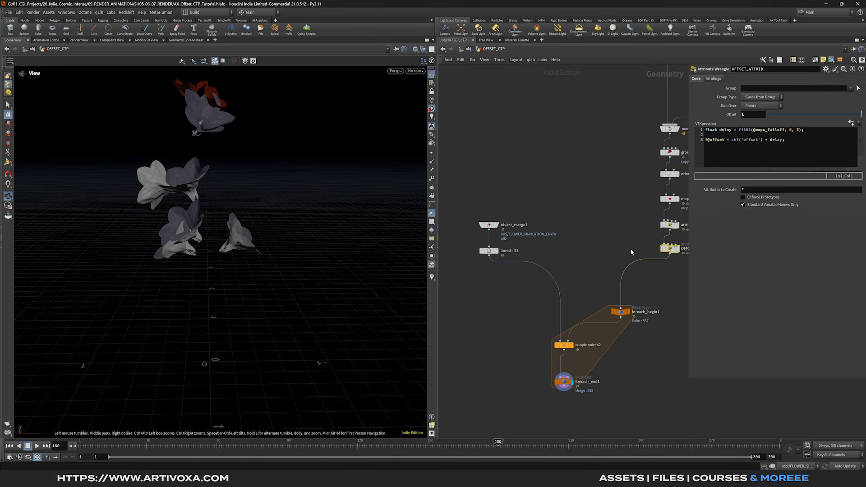
{"action": "left_click", "coordinate": [488, 250]}
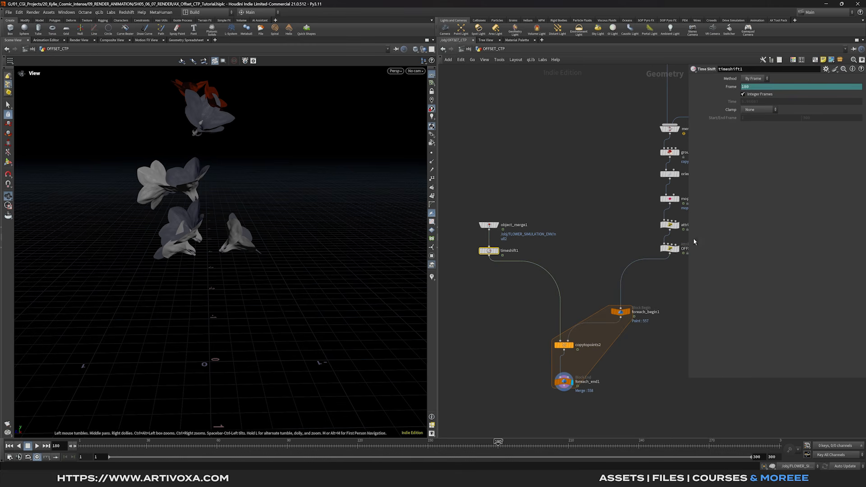
{"action": "left_click_drag", "start_coordinate": [687, 244], "coordinate": [555, 135]}
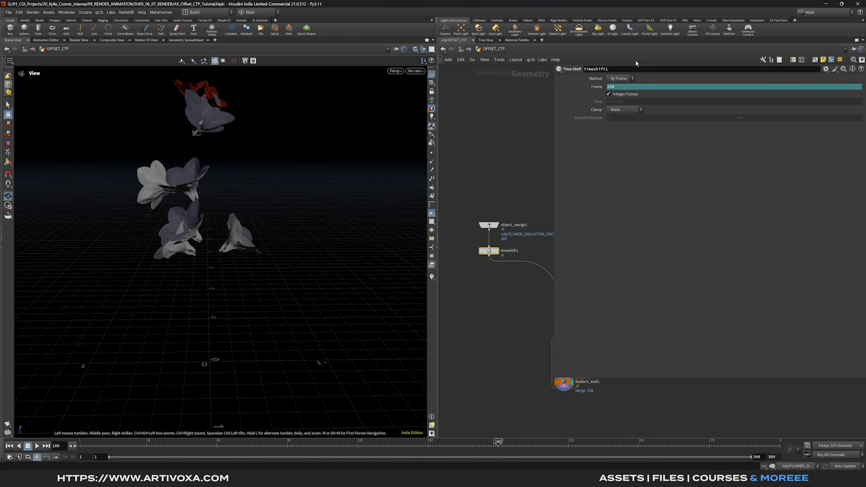
{"action": "left_click", "coordinate": [611, 87]}
{"action": "left_click", "coordinate": [632, 87]}
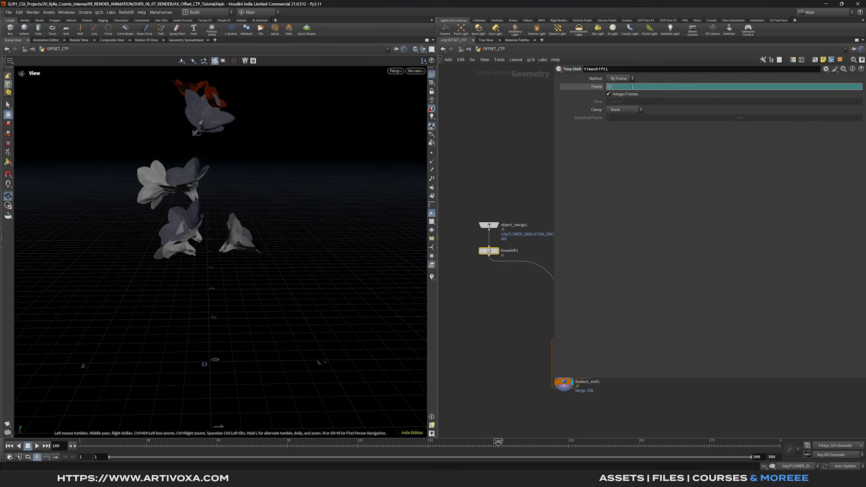
{"action": "type", "text": "+ f"}
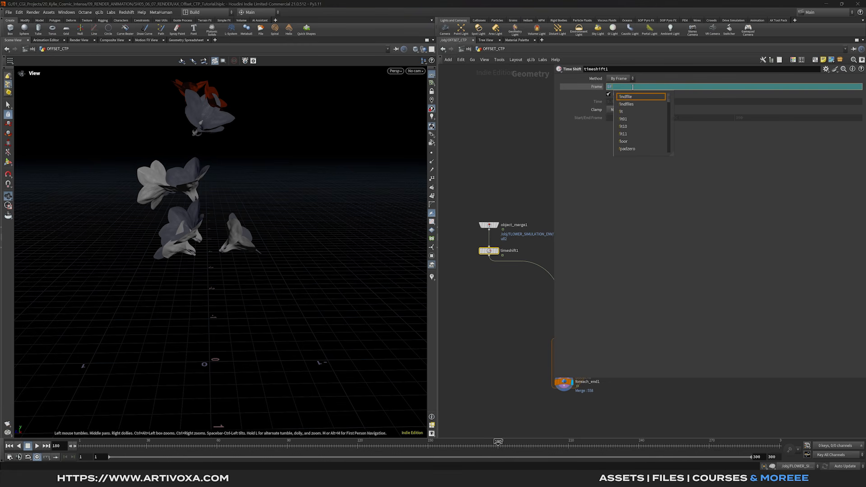
{"action": "key", "text": "BackSpace"}
{"action": "type", "text": "point("}
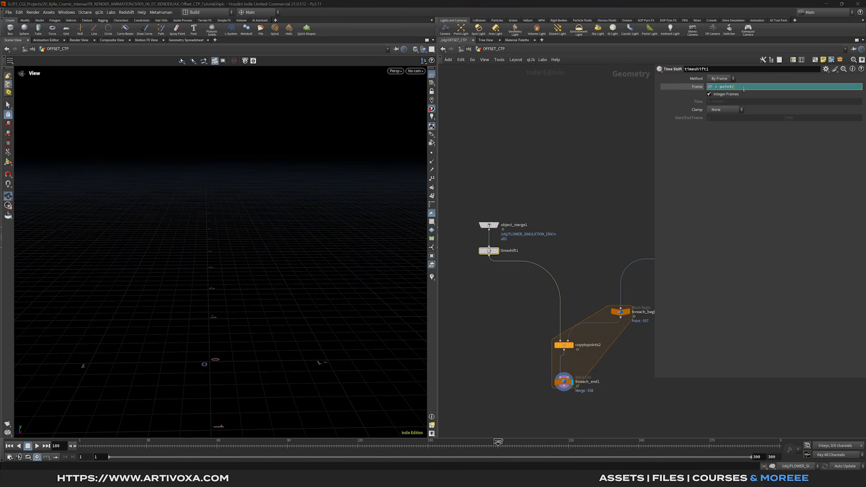
- Rename the loop's block begin node to offset_flowers
{"action": "middle_click_drag", "start_coordinate": [639, 288], "coordinate": [600, 270]}
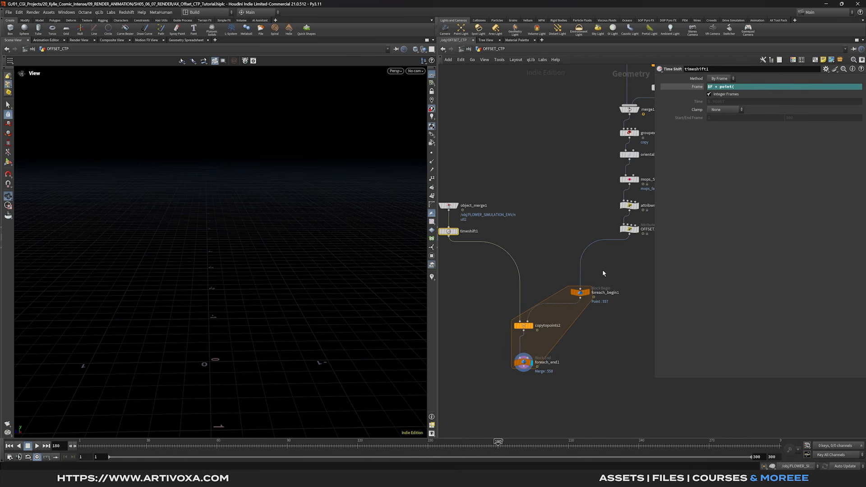
{"action": "double_click", "coordinate": [604, 292]}
{"action": "double_click", "coordinate": [607, 294]}
{"action": "type", "text": "off"}
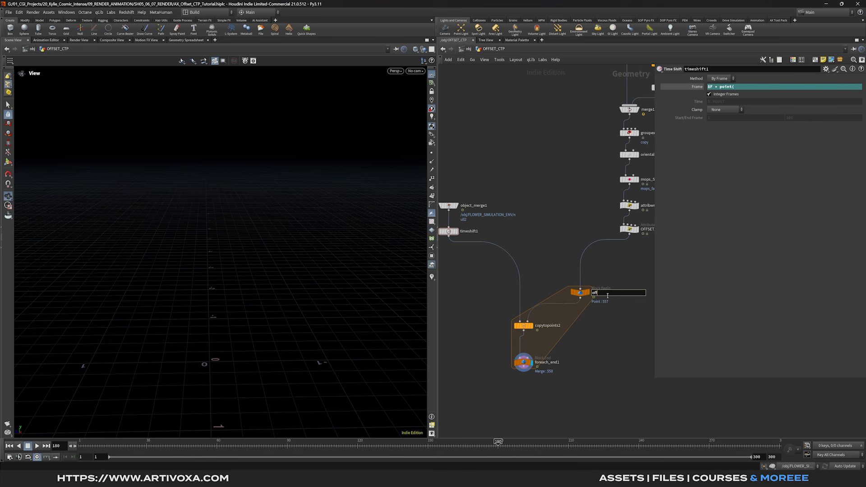
{"action": "type", "text": "set_points"}
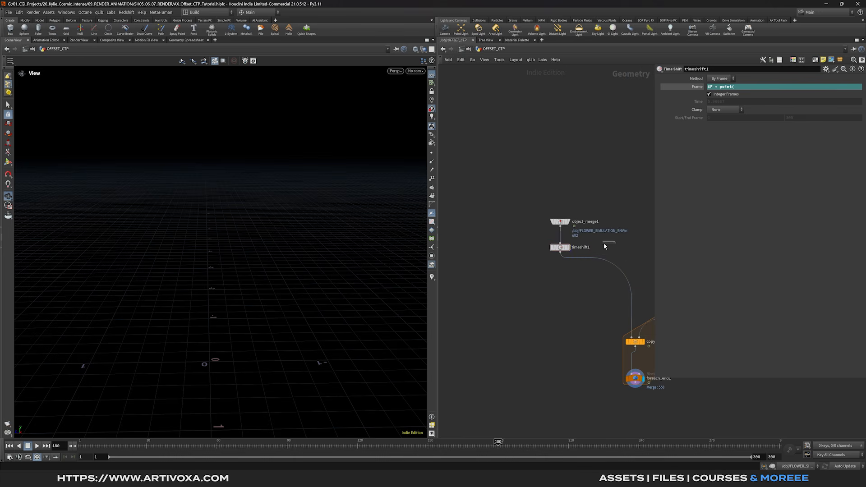
{"action": "left_click", "coordinate": [561, 247]}
- Continue the Frame expression with the offset_flowers path and its 'offset' attribute
{"action": "middle_click_drag", "start_coordinate": [649, 173], "coordinate": [583, 172]}
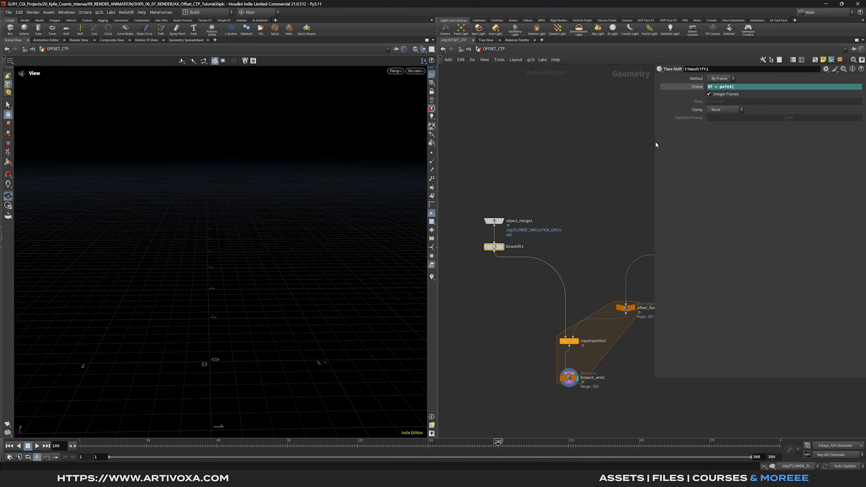
{"action": "left_click", "coordinate": [749, 87]}
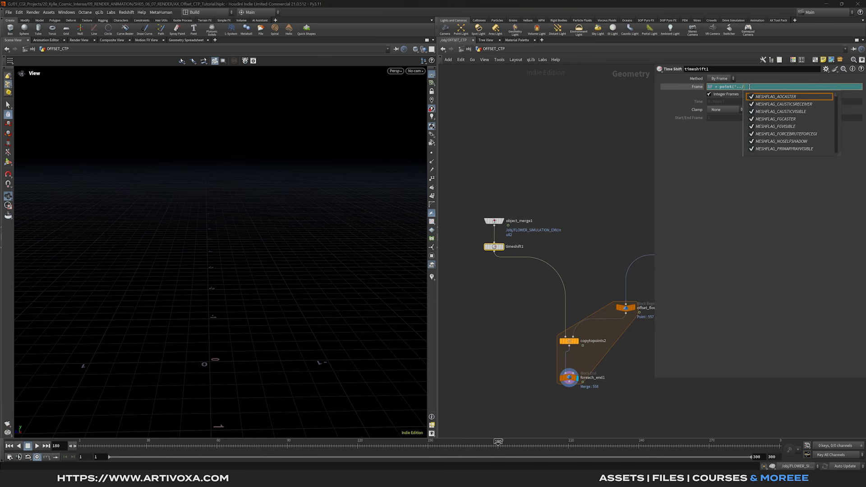
{"action": "type", "text": "off"}
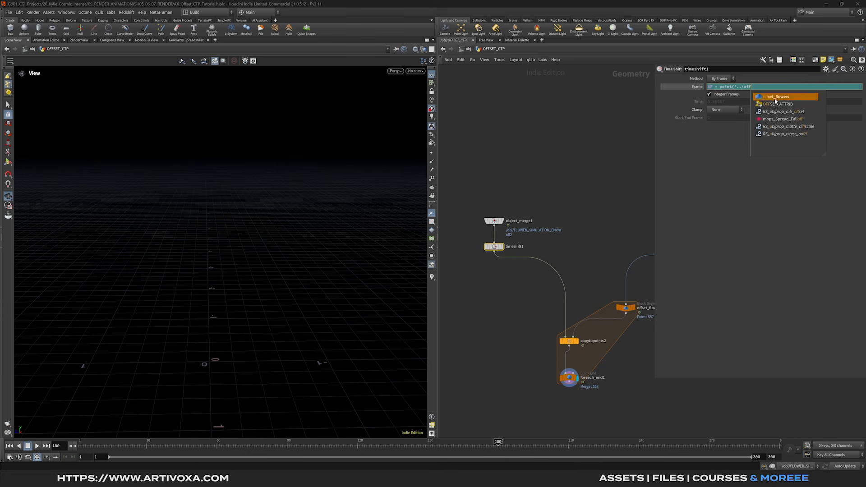
{"action": "type", "text": "set_flowers/', "}
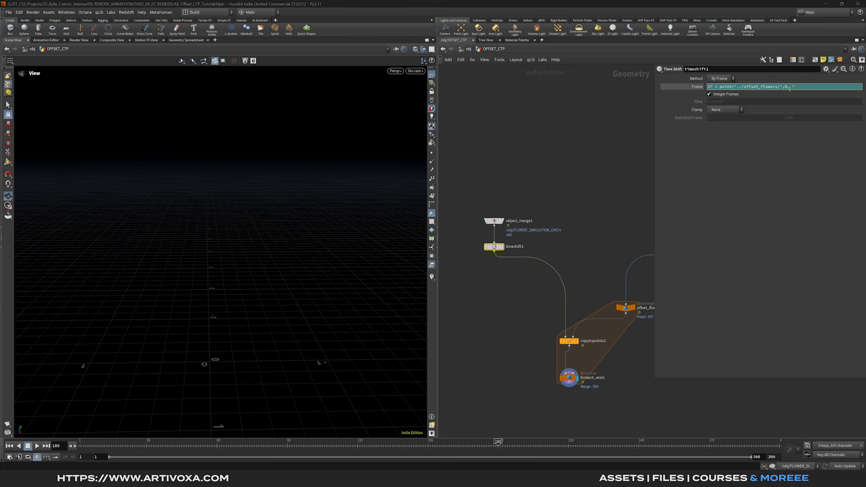
{"action": "type", "text": "0,'offset',"}
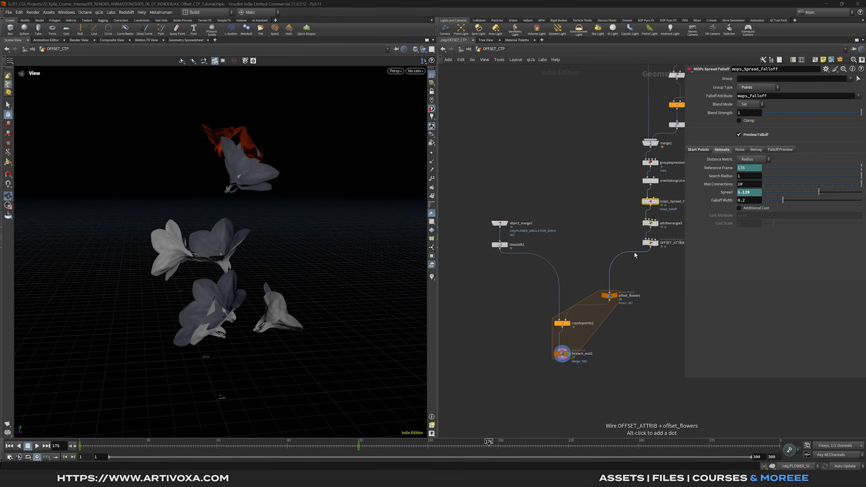
- Bypass the scaling wrangle attribwrangle3
{"action": "middle_click_drag", "start_coordinate": [616, 221], "coordinate": [578, 223]}
{"action": "left_click", "coordinate": [607, 225]}
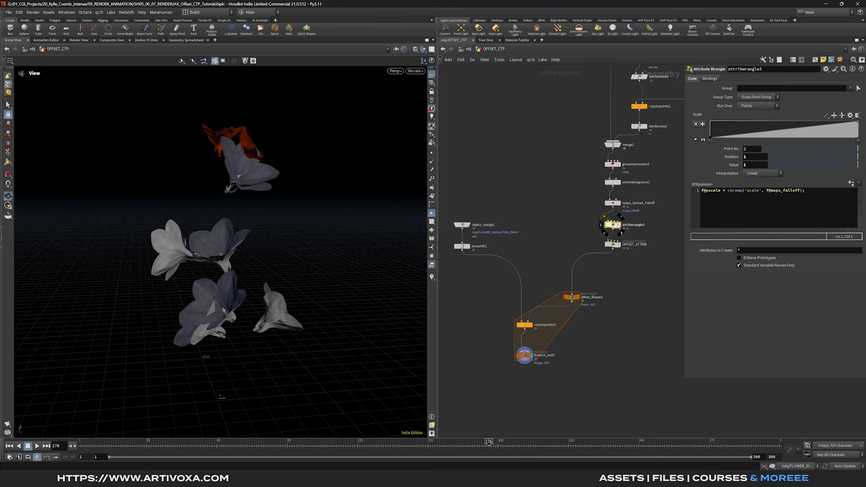
{"action": "key", "text": "q"}
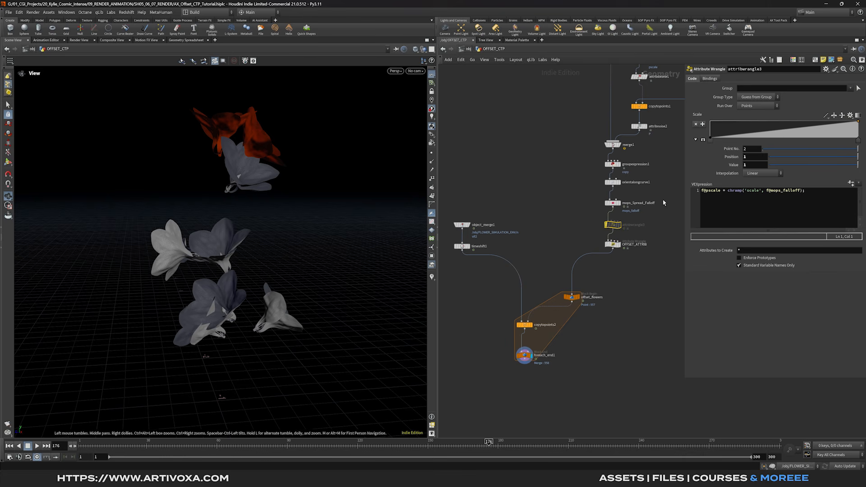
- Show mops_Spread_Falloff on the branch curve and try a Falloff Width of 0.6
{"action": "left_click", "coordinate": [633, 203]}
{"action": "key", "text": "r"}
{"action": "scroll", "coordinate": [277, 283], "scroll_direction": "down", "scroll_amount": 5}
{"action": "middle_click_drag", "start_coordinate": [276, 284], "coordinate": [275, 271]}
{"action": "left_click_drag", "start_coordinate": [325, 446], "coordinate": [254, 447]}
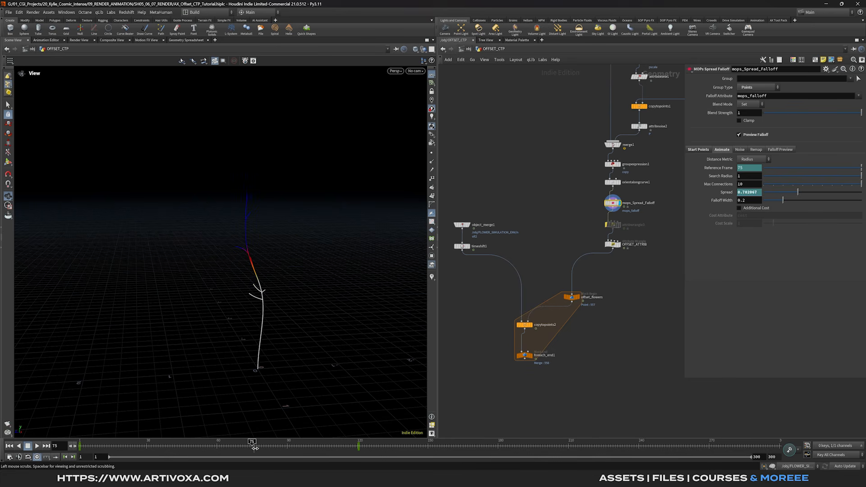
{"action": "left_click_drag", "start_coordinate": [783, 201], "coordinate": [833, 201]}
{"action": "double_click", "coordinate": [745, 201]}
{"action": "type", "text": "685"}
{"action": "key", "text": "Return"}
{"action": "left_click_drag", "start_coordinate": [316, 445], "coordinate": [359, 445]}
- Reduce the Falloff Width to 0.425 and scrub back to frame 97
{"action": "left_click_drag", "start_coordinate": [822, 201], "coordinate": [806, 203]}
{"action": "double_click", "coordinate": [746, 200]}
{"action": "type", "text": "25"}
{"action": "key", "text": "Return"}
{"action": "left_click", "coordinate": [388, 443]}
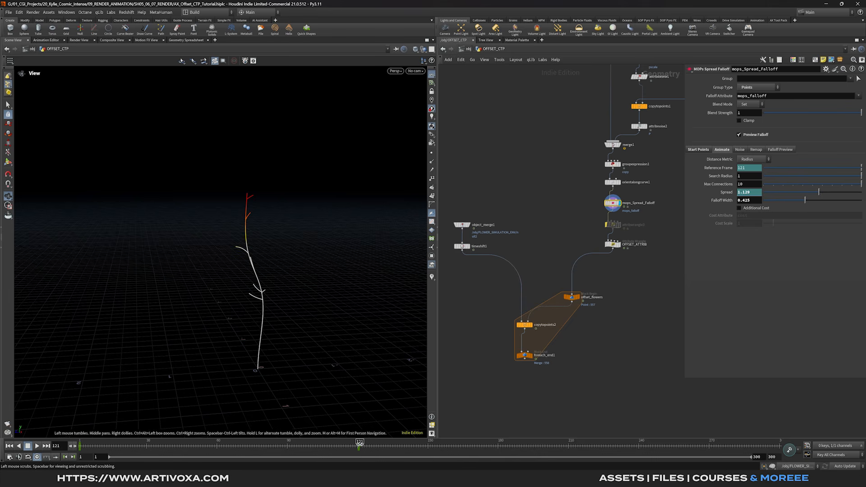
{"action": "left_click_drag", "start_coordinate": [387, 443], "coordinate": [303, 443]}
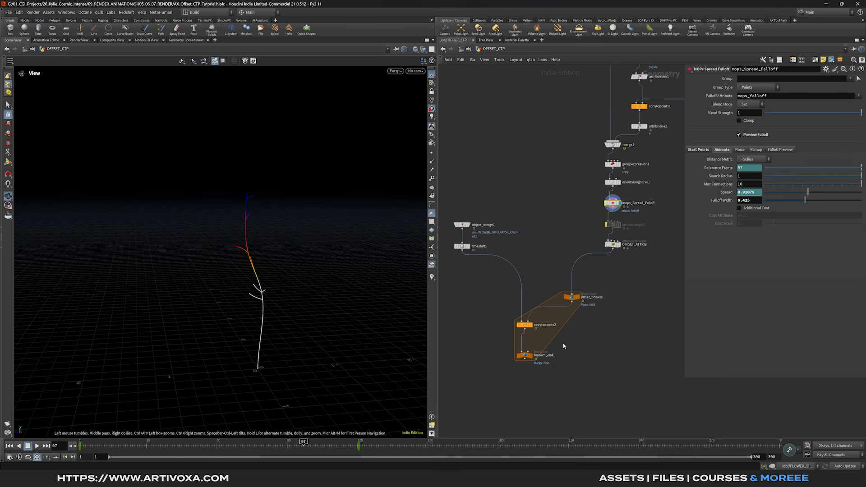
- Set the display flag on foreach_end1 to show the looped flower copies
{"action": "left_click", "coordinate": [524, 355]}
{"action": "left_click", "coordinate": [531, 355]}
{"action": "left_click_drag", "start_coordinate": [246, 269], "coordinate": [239, 295]}
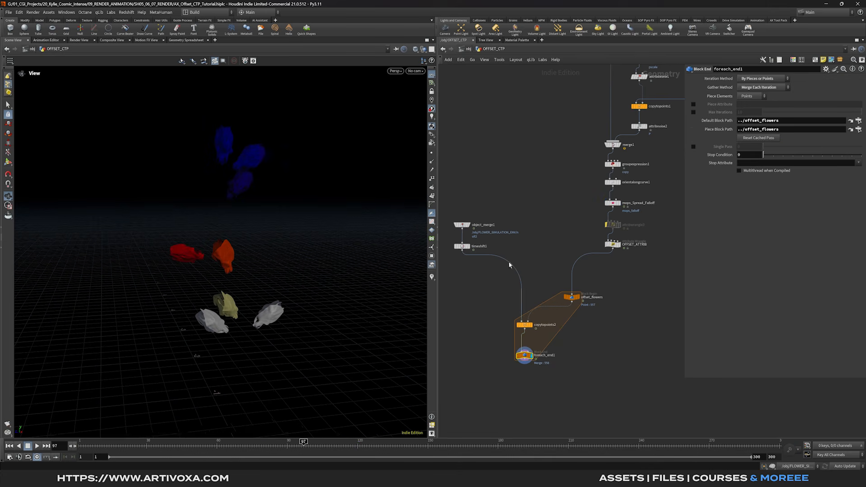
{"action": "left_click_drag", "start_coordinate": [463, 230], "coordinate": [519, 319]}
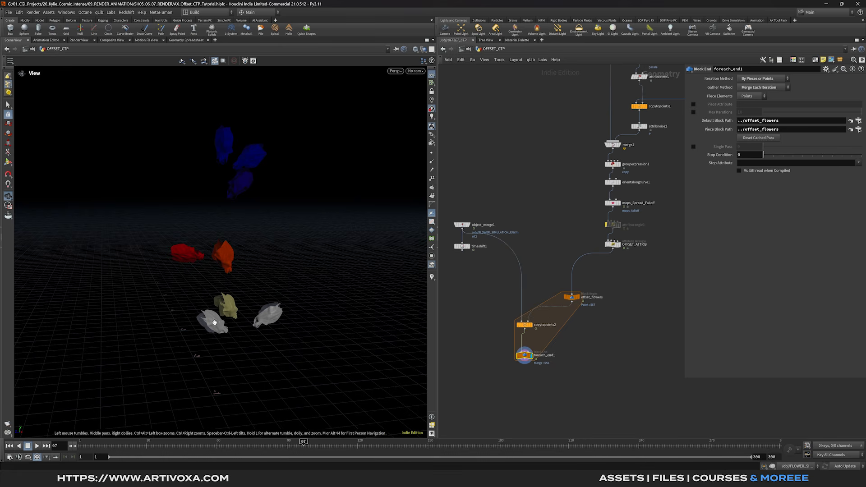
{"action": "left_click_drag", "start_coordinate": [462, 250], "coordinate": [522, 320]}
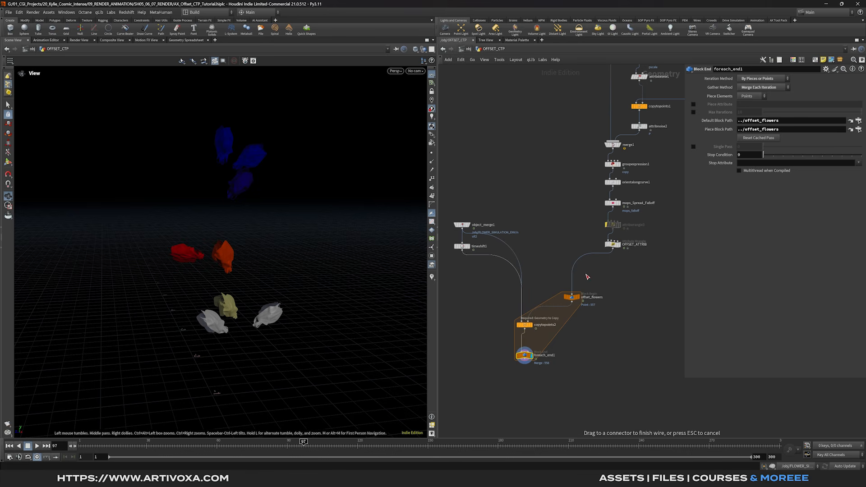
{"action": "left_click_drag", "start_coordinate": [659, 239], "coordinate": [578, 262]}
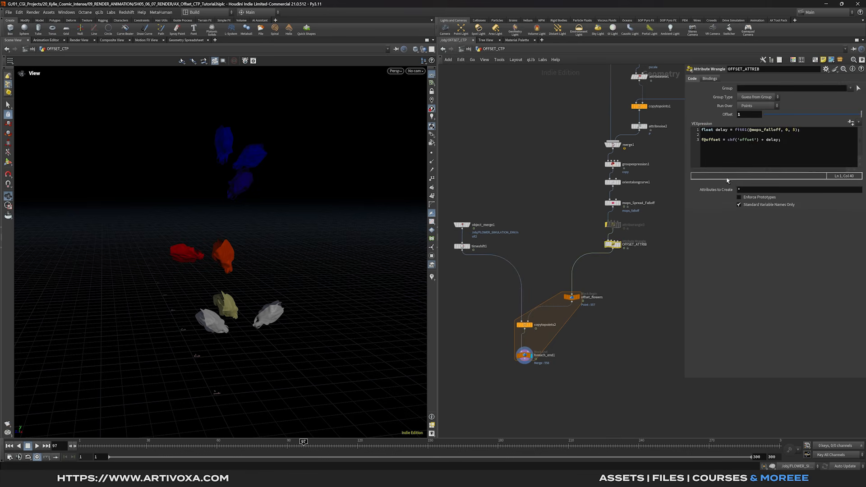
{"action": "left_click_drag", "start_coordinate": [686, 147], "coordinate": [650, 148]}
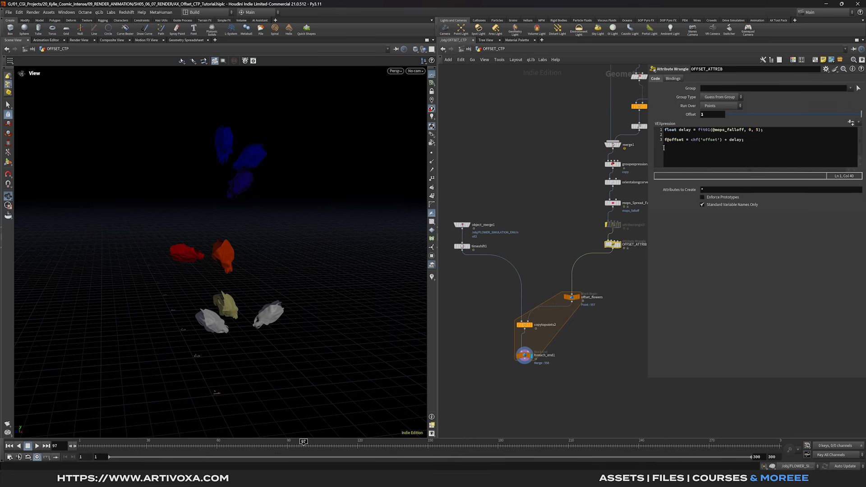
{"action": "double_click", "coordinate": [758, 130]}
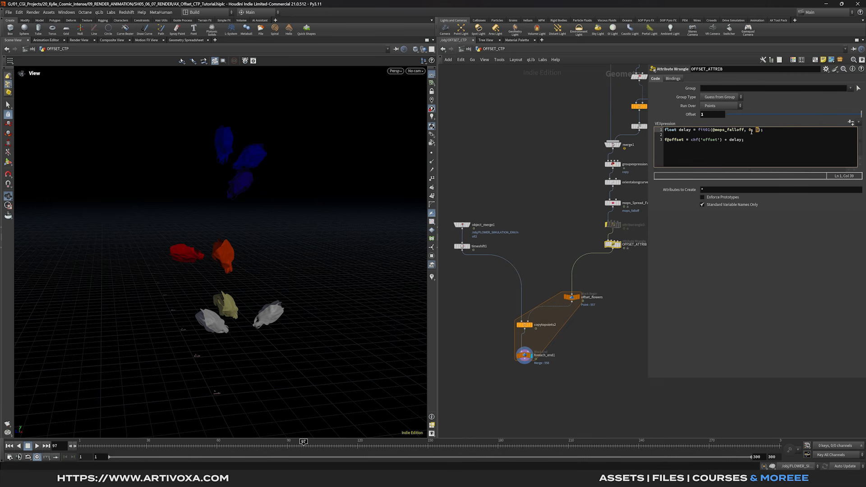
{"action": "left_click", "coordinate": [771, 281]}
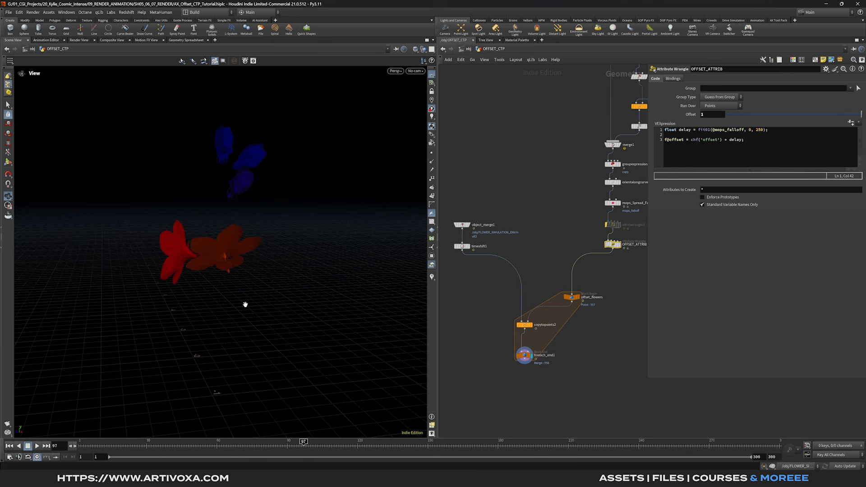
{"action": "middle_click_drag", "start_coordinate": [517, 235], "coordinate": [527, 238]}
{"action": "left_click_drag", "start_coordinate": [519, 243], "coordinate": [457, 261]}
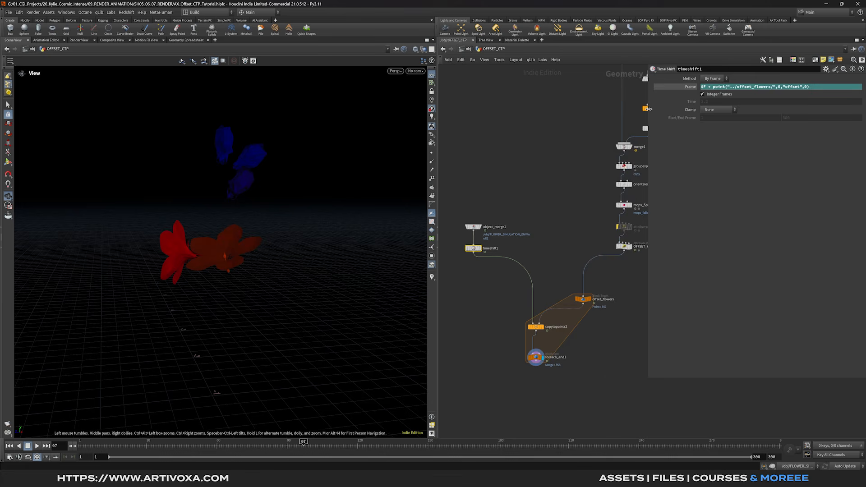
- Wrap timeshift1's Frame expression in clamp(..., 1, 250) around $F plus the point offset
{"action": "left_click_drag", "start_coordinate": [648, 110], "coordinate": [541, 105]}
{"action": "left_click", "coordinate": [599, 87]}
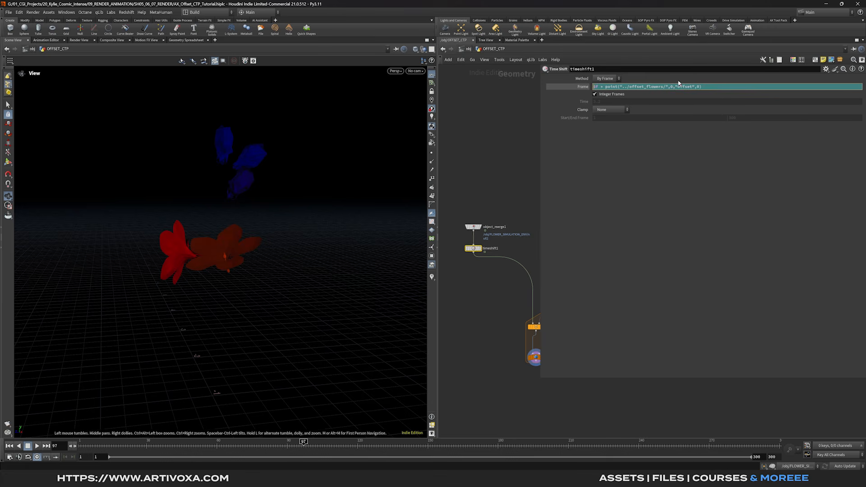
{"action": "type", "text": "clamp("}
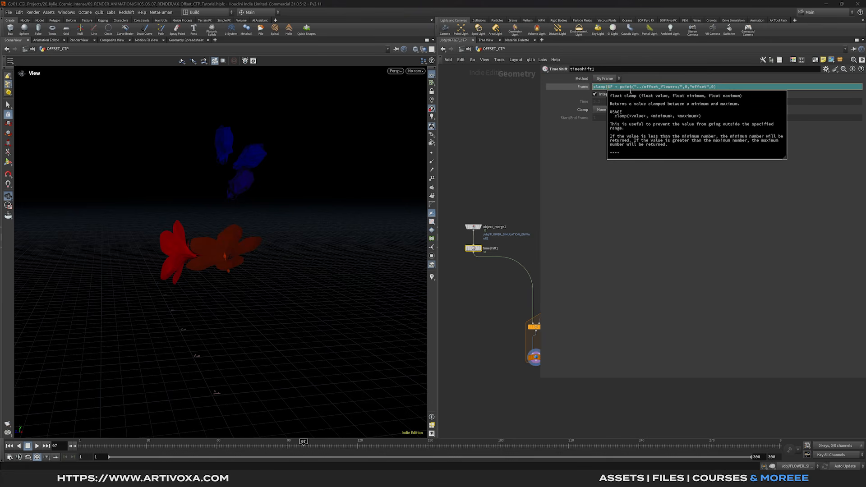
{"action": "left_click", "coordinate": [742, 87]}
{"action": "type", "text": ",1, 250)"}
{"action": "key", "text": "Return"}
{"action": "left_click_drag", "start_coordinate": [540, 220], "coordinate": [652, 221]}
{"action": "mouse_move", "coordinate": [298, 298]}
{"action": "left_mouse_down"}
{"action": "mouse_move", "coordinate": [227, 285]}
{"action": "mouse_move", "coordinate": [289, 287]}
{"action": "left_mouse_up"}
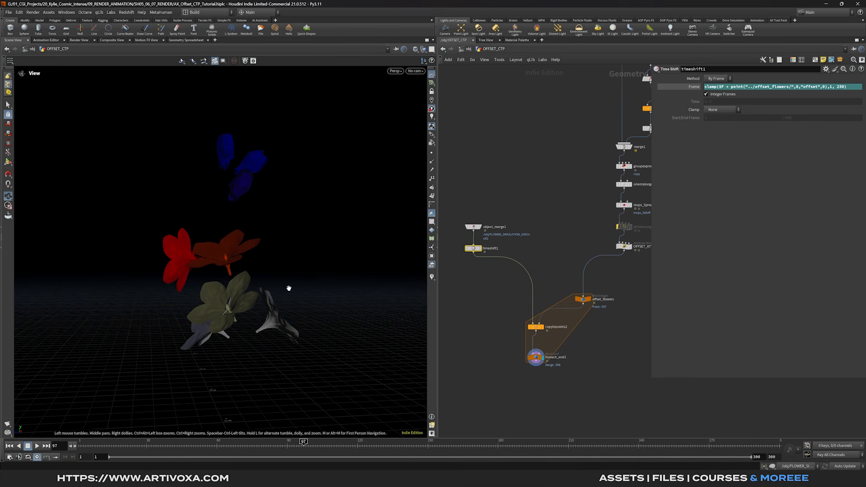
{"action": "left_click_drag", "start_coordinate": [273, 294], "coordinate": [253, 302]}
{"action": "middle_click_drag", "start_coordinate": [542, 258], "coordinate": [496, 267]}
- Re-enable attribwrangle3, reconnect the wire into the copy network, then bypass it again
{"action": "left_click", "coordinate": [573, 236]}
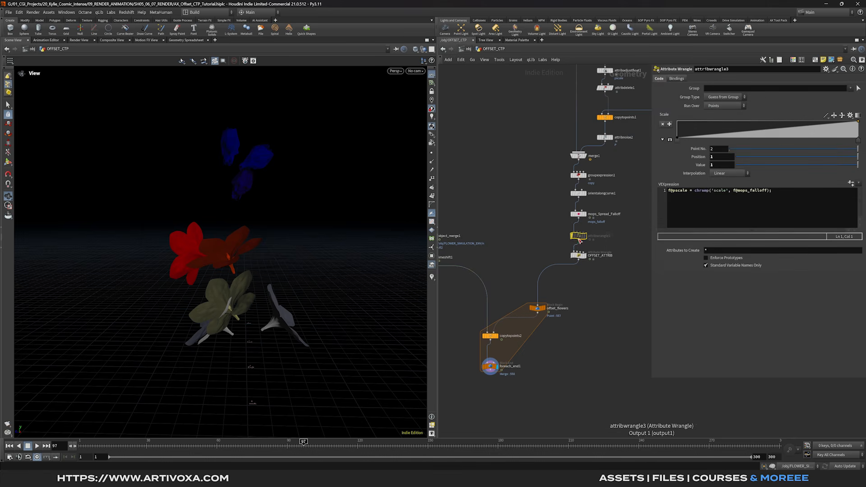
{"action": "key", "text": "b"}
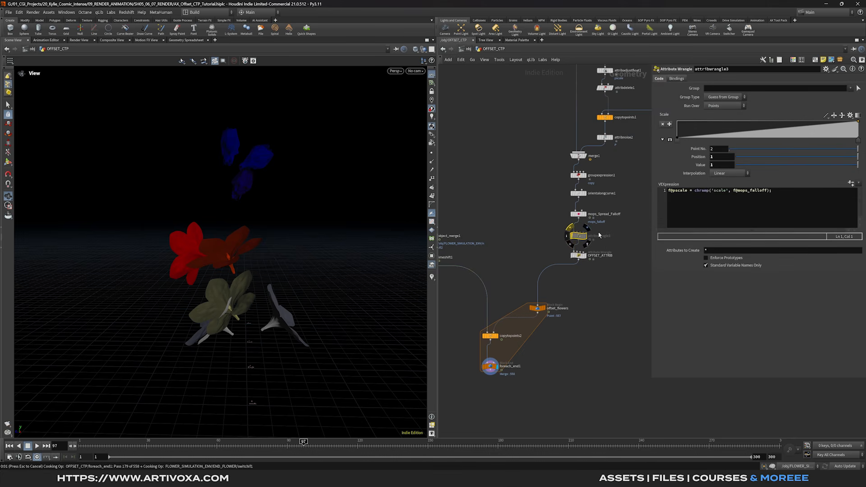
{"action": "mouse_move", "coordinate": [251, 295]}
{"action": "left_mouse_down"}
{"action": "mouse_move", "coordinate": [271, 289]}
{"action": "mouse_move", "coordinate": [239, 297]}
{"action": "left_mouse_up"}
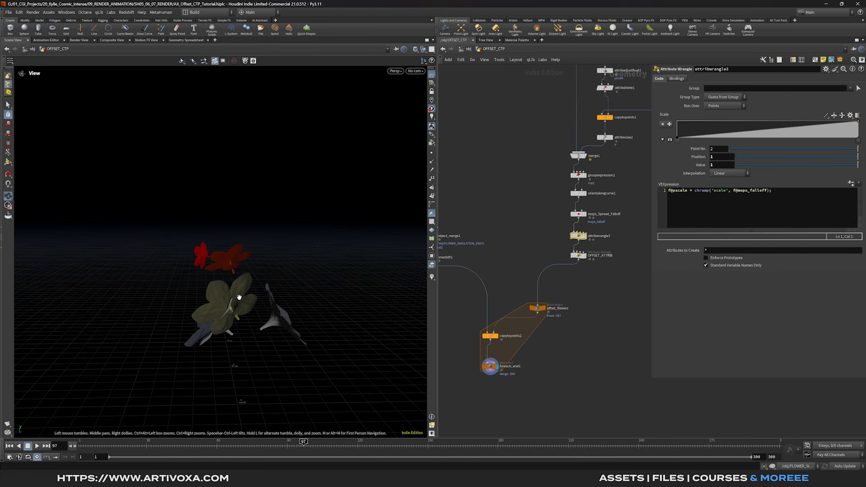
{"action": "mouse_move", "coordinate": [229, 307]}
{"action": "left_mouse_down"}
{"action": "mouse_move", "coordinate": [291, 299]}
{"action": "mouse_move", "coordinate": [231, 304]}
{"action": "left_mouse_up"}
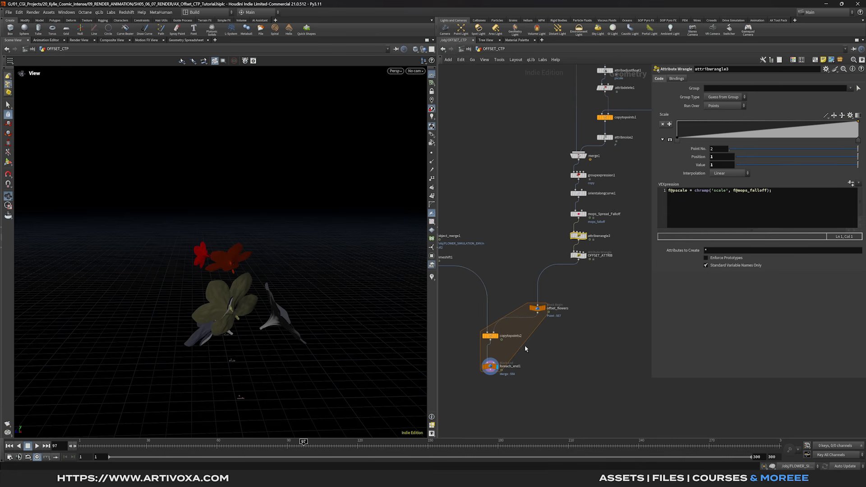
{"action": "middle_click_drag", "start_coordinate": [524, 346], "coordinate": [566, 357]}
{"action": "left_click_drag", "start_coordinate": [471, 254], "coordinate": [528, 343]}
{"action": "left_click", "coordinate": [618, 272]}
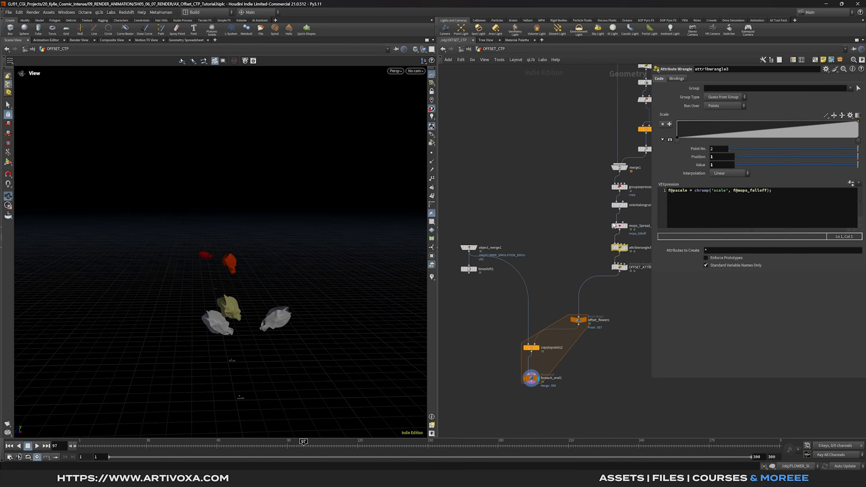
{"action": "mouse_move", "coordinate": [614, 251]}
{"action": "key", "text": "q"}
{"action": "scroll", "coordinate": [561, 234], "scroll_direction": "down", "scroll_amount": 3}
- Jump to frame 240 to view the opened flowers, then select the branch preparation nodes
{"action": "left_click", "coordinate": [637, 446]}
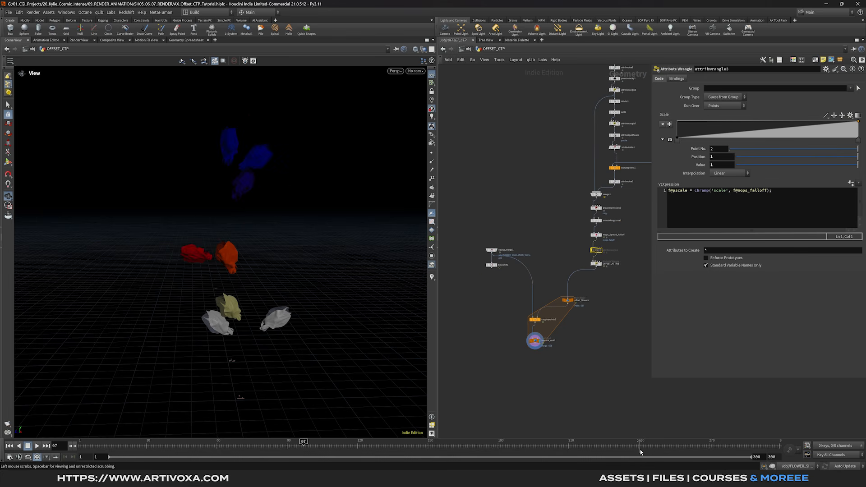
{"action": "left_click_drag", "start_coordinate": [251, 299], "coordinate": [268, 178]}
{"action": "left_click_drag", "start_coordinate": [276, 144], "coordinate": [301, 131]}
{"action": "scroll", "coordinate": [600, 232], "scroll_direction": "up", "scroll_amount": 3}
{"action": "scroll", "coordinate": [604, 217], "scroll_direction": "down", "scroll_amount": 4}
{"action": "left_click_drag", "start_coordinate": [460, 371], "coordinate": [616, 198]}
{"action": "scroll", "coordinate": [595, 213], "scroll_direction": "up", "scroll_amount": 3}
- Insert a Blast node after groupexpression1 and display its result
{"action": "left_click", "coordinate": [573, 189]}
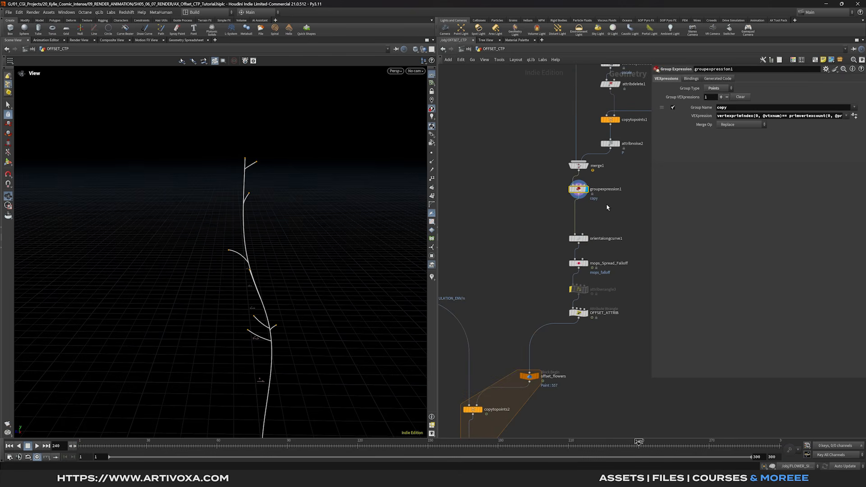
{"action": "key", "text": "Tab"}
{"action": "type", "text": "blast"}
{"action": "key", "text": "Return"}
{"action": "left_click", "coordinate": [590, 217]}
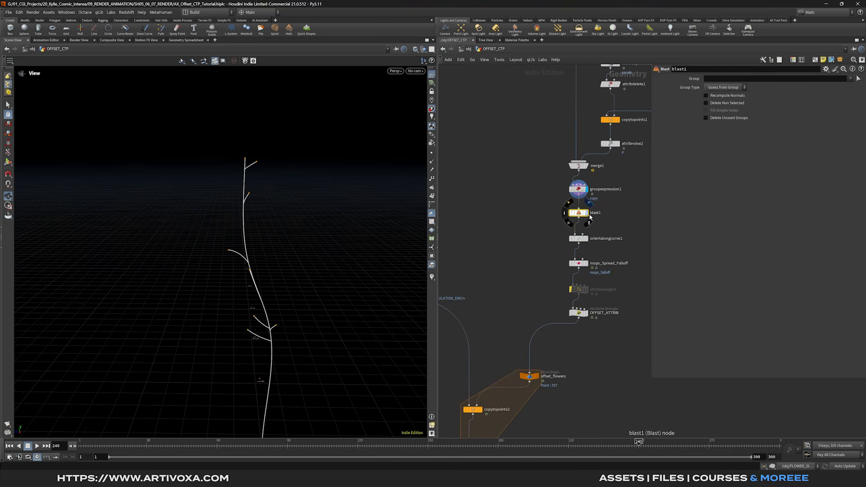
{"action": "left_click", "coordinate": [589, 216]}
- Pick branch primitives 3 and 7 as the Blast group to delete them
{"action": "left_click", "coordinate": [857, 79]}
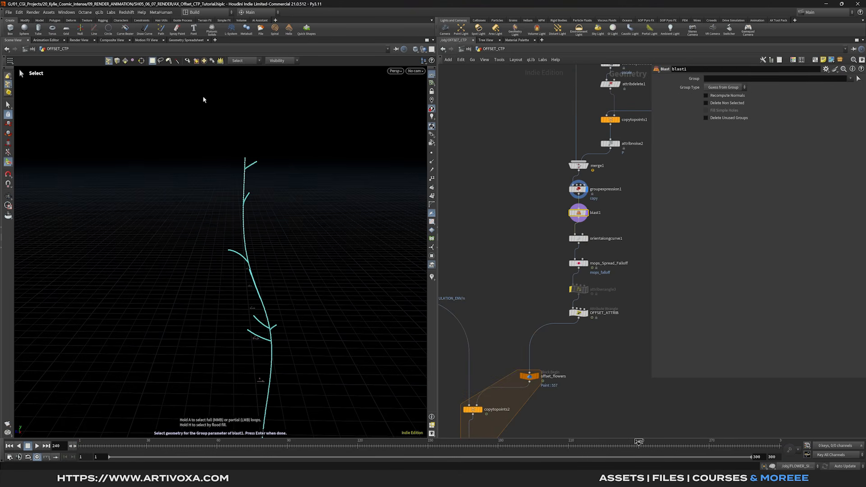
{"action": "left_click", "coordinate": [125, 61]}
{"action": "left_click_drag", "start_coordinate": [255, 166], "coordinate": [272, 289], "text": "alt"}
{"action": "left_click", "coordinate": [267, 293], "text": "shift"}
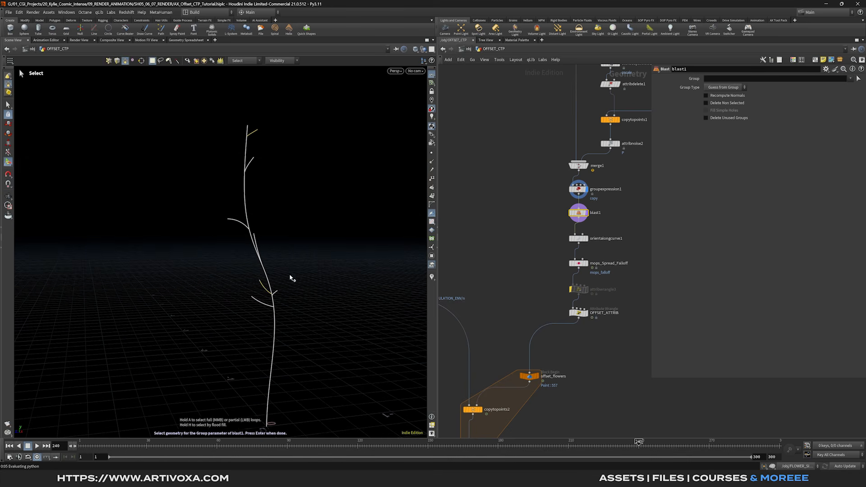
{"action": "key", "text": "Return"}
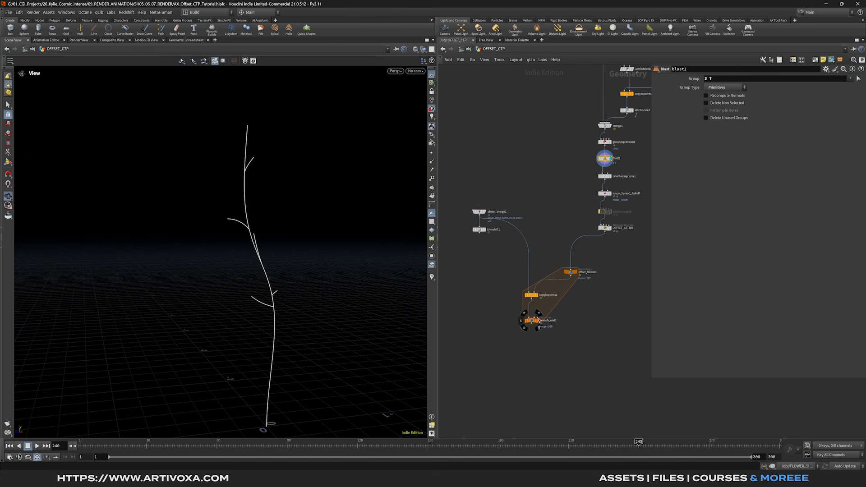
{"action": "left_click_drag", "start_coordinate": [276, 275], "coordinate": [298, 270]}
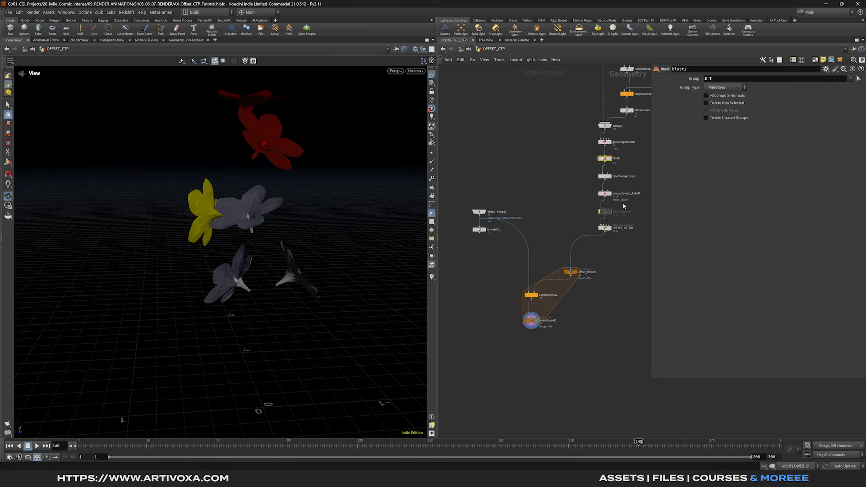
- Re-enable the flower scaling wrangle, wire timeshift1 into copytopoints2, and check OFFSET_ATTRIB
{"action": "left_click", "coordinate": [605, 211]}
{"action": "left_click", "coordinate": [600, 211]}
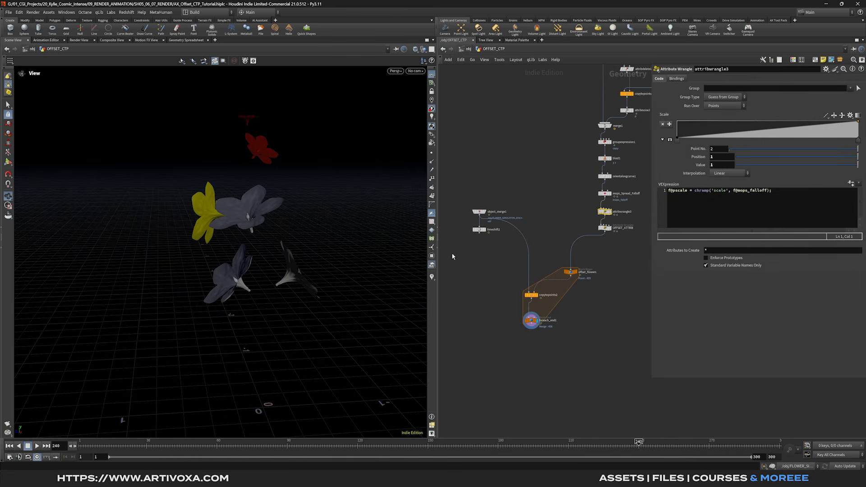
{"action": "left_click_drag", "start_coordinate": [478, 233], "coordinate": [521, 287]}
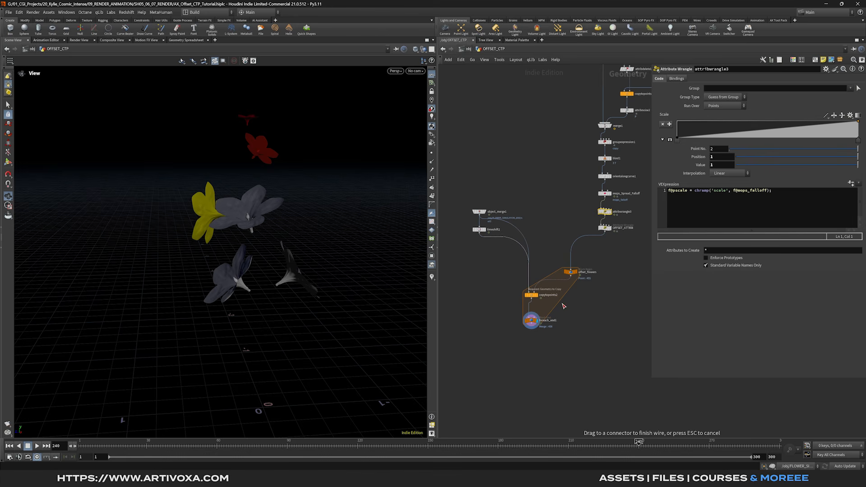
{"action": "left_click", "coordinate": [604, 227]}
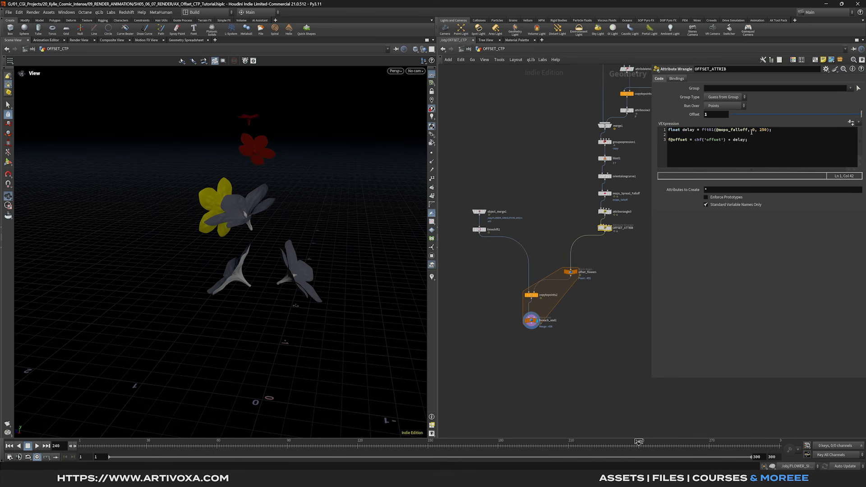
- Turn on Pack and Instance for copytopoints2 and preview an earlier frame
{"action": "left_click", "coordinate": [532, 296]}
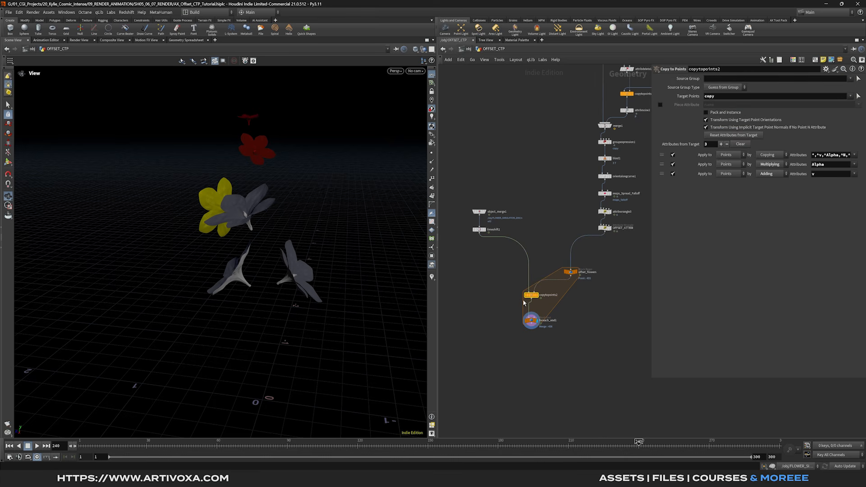
{"action": "left_click", "coordinate": [712, 113]}
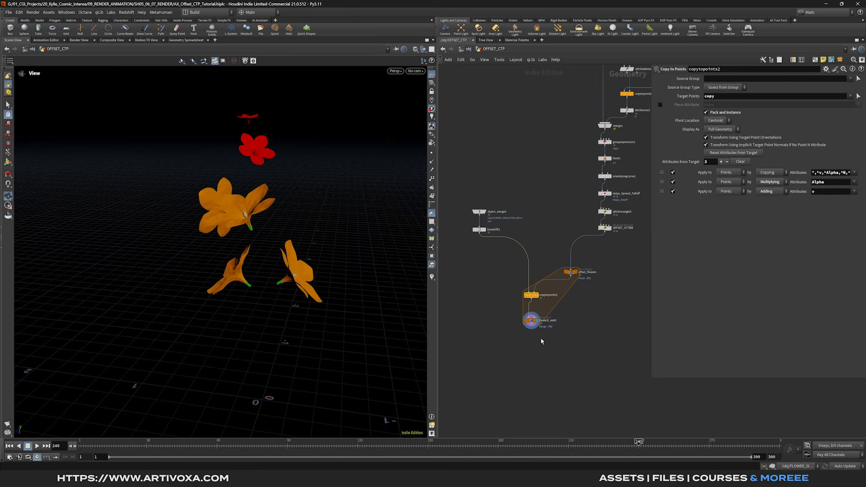
{"action": "left_click_drag", "start_coordinate": [455, 445], "coordinate": [267, 450]}
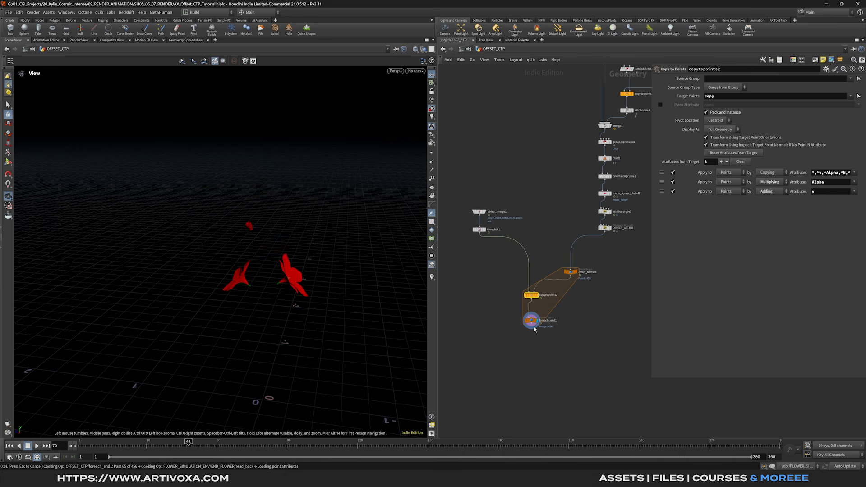
- Add a File Cache node below foreach_end1 and name it OFFSET_FLOWERS
{"action": "middle_click_drag", "start_coordinate": [532, 339], "coordinate": [532, 326]}
{"action": "key", "text": "Tab"}
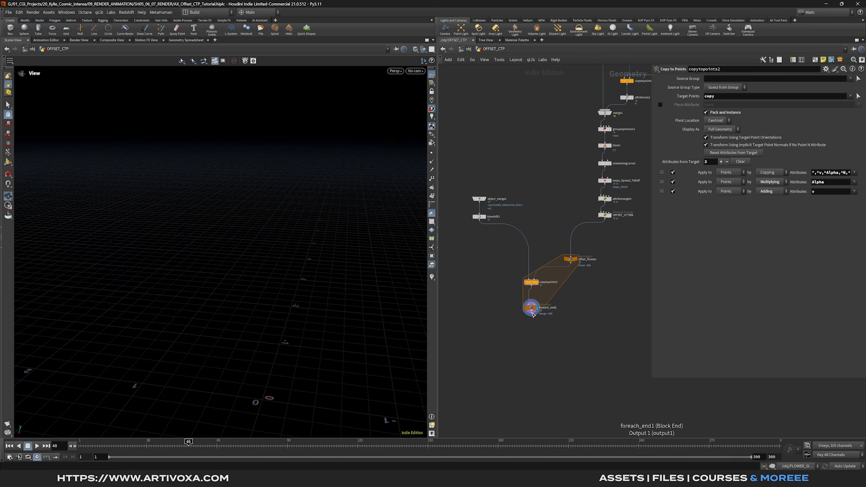
{"action": "type", "text": "filec"}
{"action": "key", "text": "Return"}
{"action": "left_click", "coordinate": [532, 337]}
{"action": "left_click", "coordinate": [545, 337]}
{"action": "type", "text": "OFFSET_FL"}
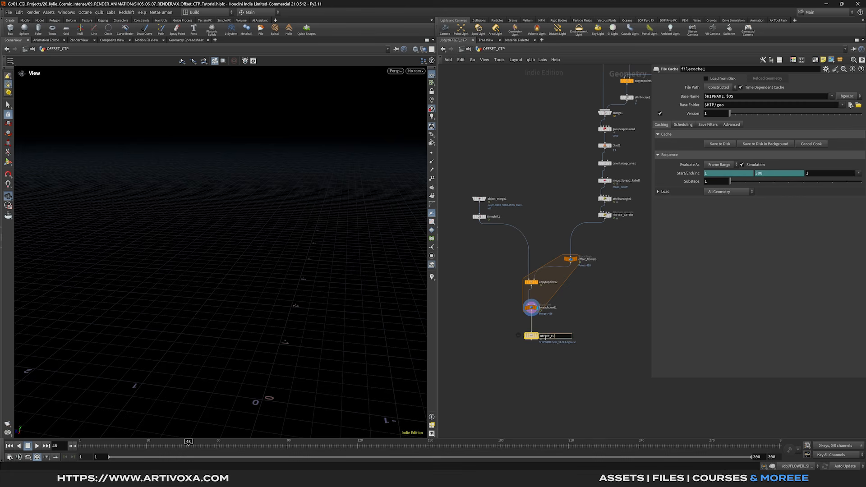
{"action": "type", "text": "OWERS"}
{"action": "key", "text": "Return"}
- Set an explicit geometry file path of $HIP/cachetut/$OS/$HIPNAME.$OS.$F.bgeo.sc
{"action": "left_click", "coordinate": [724, 91]}
{"action": "left_click", "coordinate": [719, 100]}
{"action": "double_click", "coordinate": [717, 97]}
{"action": "type", "text": "cachetut/$OS/$HIPNAME.$OS.$F.bgeo.sc"}
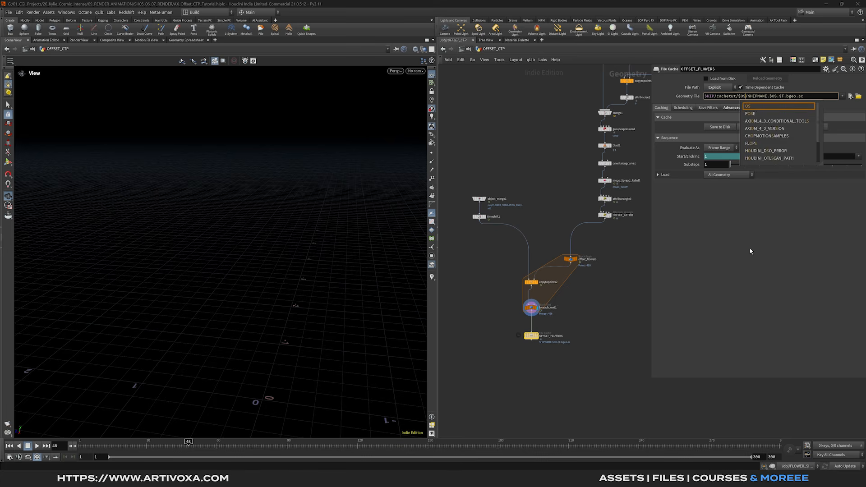
{"action": "key", "text": "Return"}
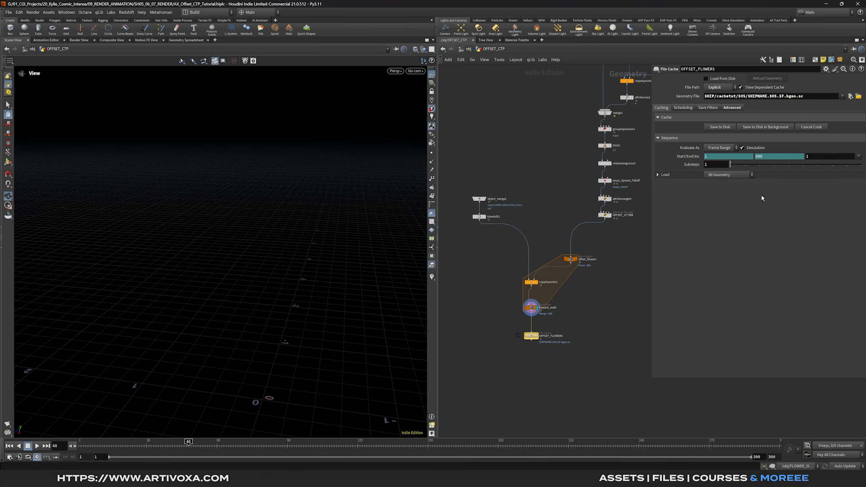
{"action": "middle_click_drag", "start_coordinate": [590, 303], "coordinate": [561, 355]}
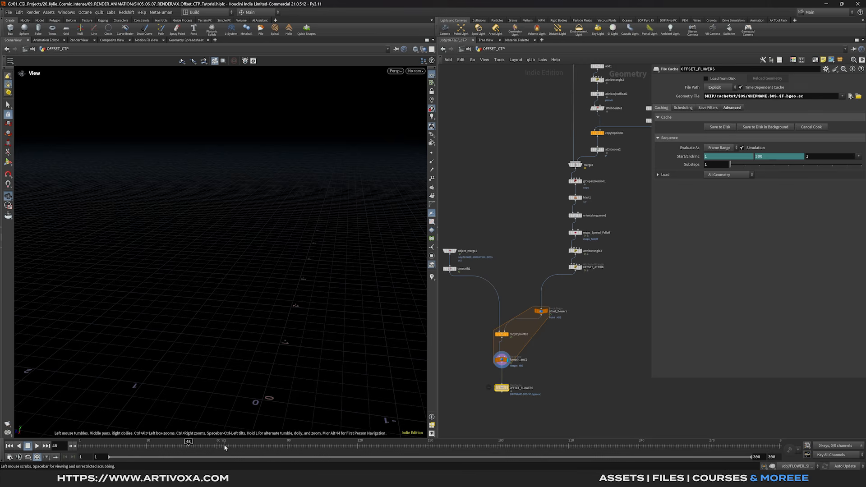
- Display mops_Spread_Falloff and increase its Spread from the first frame
{"action": "left_click", "coordinate": [581, 232]}
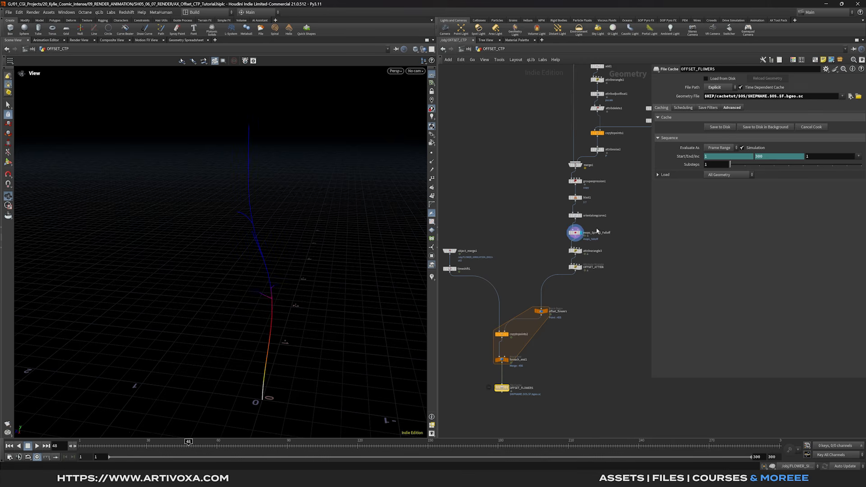
{"action": "left_click", "coordinate": [597, 231]}
{"action": "key", "text": "ctrl+Up"}
{"action": "left_click_drag", "start_coordinate": [737, 191], "coordinate": [770, 191]}
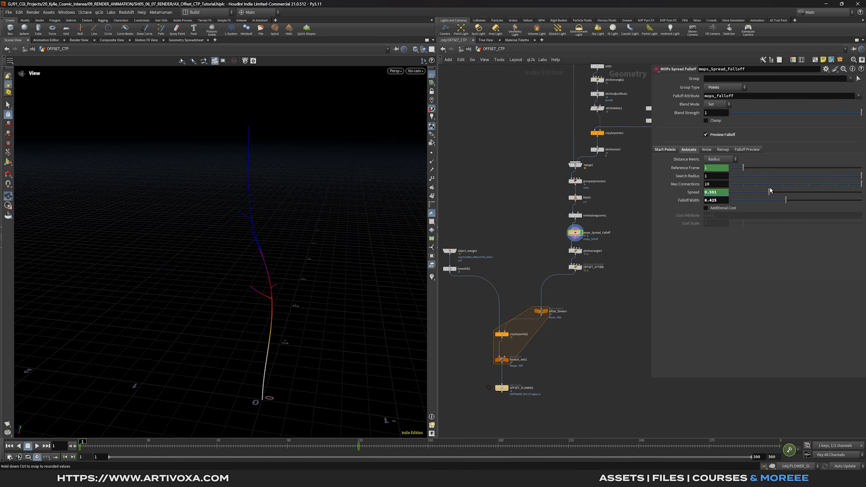
- Scrub to frames 120, 150 and 35 to check falloff growth and preview the cached flowers
{"action": "left_click", "coordinate": [359, 444]}
{"action": "left_click_drag", "start_coordinate": [360, 452], "coordinate": [428, 449]}
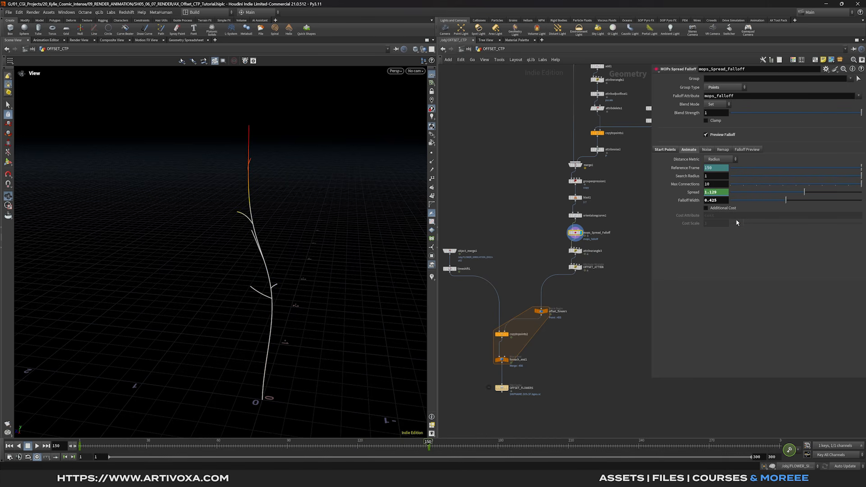
{"action": "left_click", "coordinate": [161, 456]}
{"action": "left_click_drag", "start_coordinate": [161, 456], "coordinate": [266, 451]}
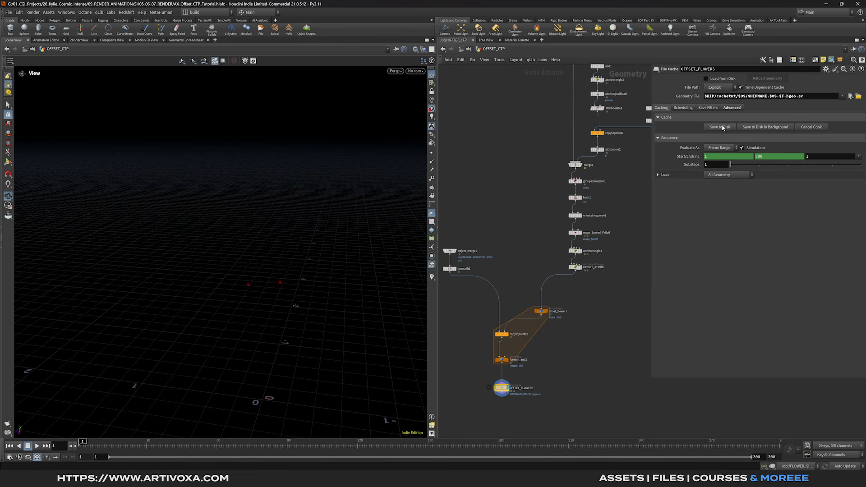
{"action": "left_click_drag", "start_coordinate": [81, 442], "coordinate": [329, 440]}
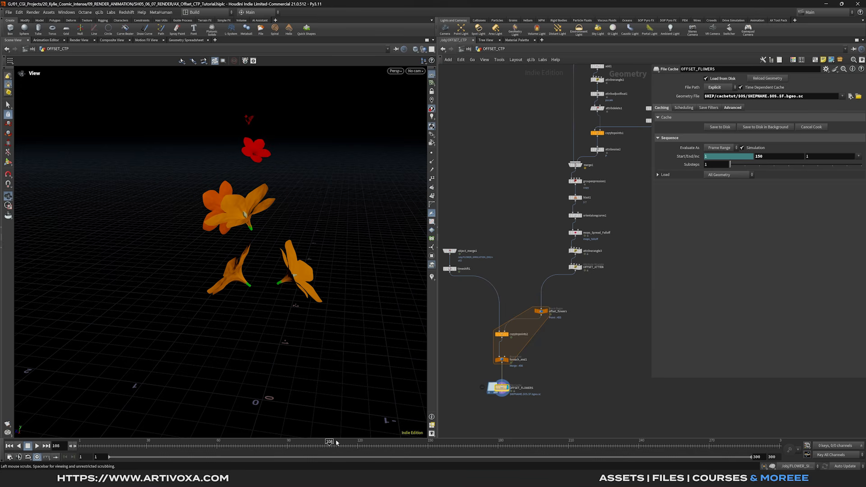
{"action": "middle_click_drag", "start_coordinate": [600, 359], "coordinate": [586, 314]}
- Add a Merge node below the cache and connect OFFSET_FLOWERS into it
{"action": "key", "text": "Tab"}
{"action": "type", "text": "merge"}
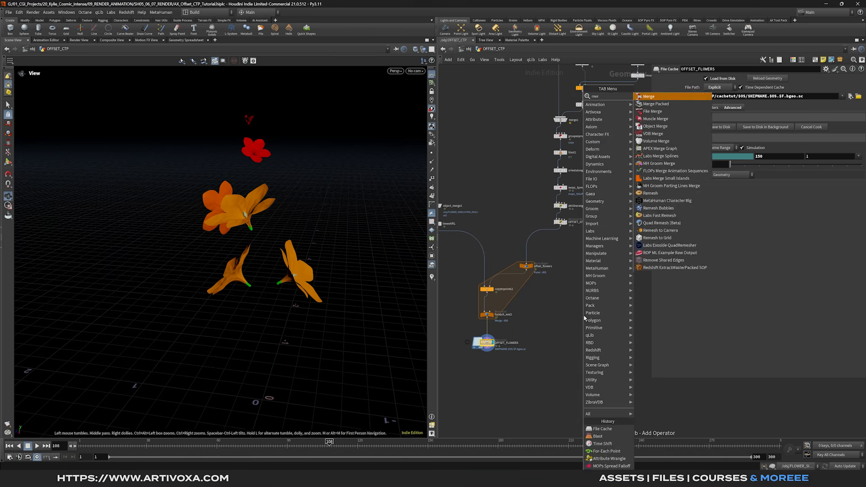
{"action": "key", "text": "Return"}
{"action": "left_click", "coordinate": [615, 377]}
{"action": "left_click", "coordinate": [486, 355]}
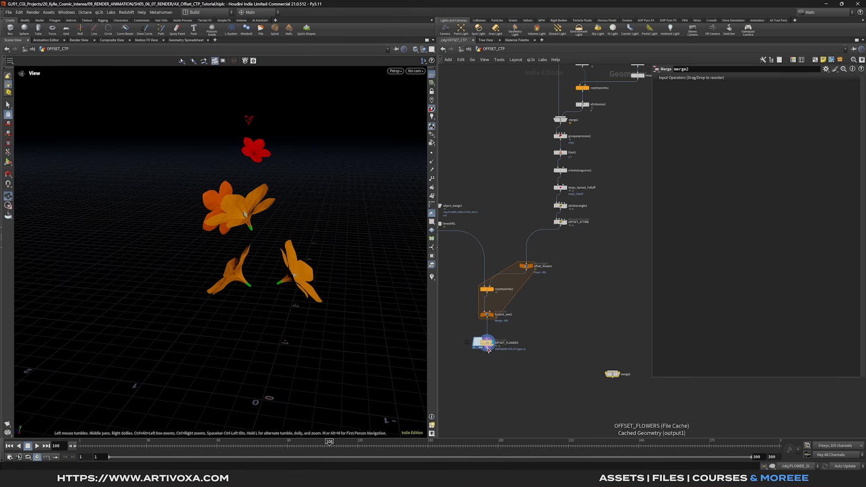
{"action": "left_click", "coordinate": [601, 375]}
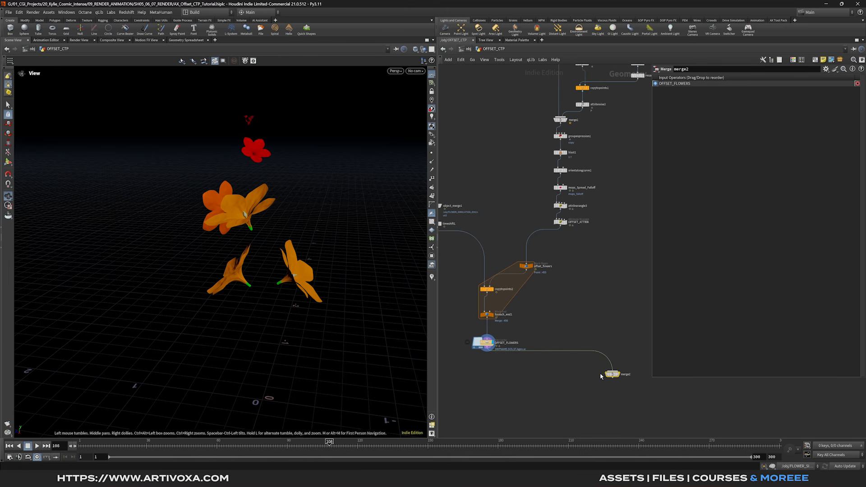
- Sweep the orientalongcurve1 curves into the merge and thin the tube radius to about 0.019
{"action": "left_click", "coordinate": [566, 172]}
{"action": "left_click", "coordinate": [561, 176]}
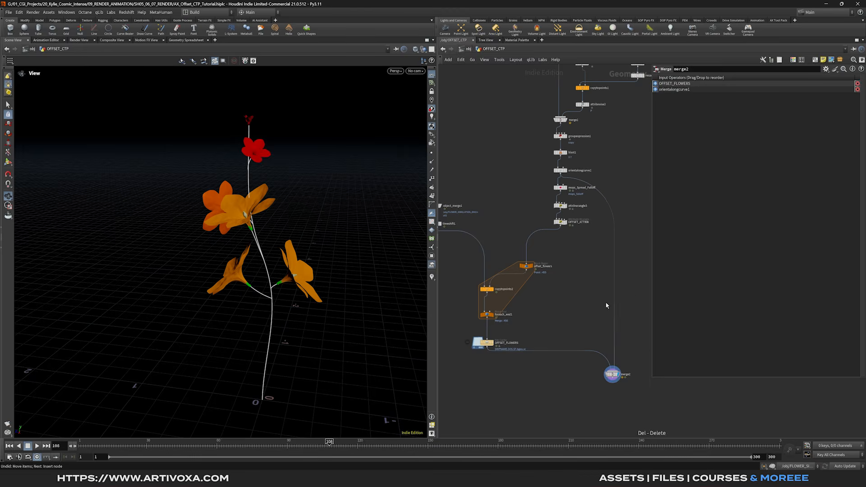
{"action": "key", "text": "Tab"}
{"action": "type", "text": "swe"}
{"action": "key", "text": "Return"}
{"action": "left_click", "coordinate": [606, 305]}
{"action": "left_click_drag", "start_coordinate": [606, 304], "coordinate": [615, 345]}
{"action": "left_click_drag", "start_coordinate": [744, 138], "coordinate": [734, 143]}
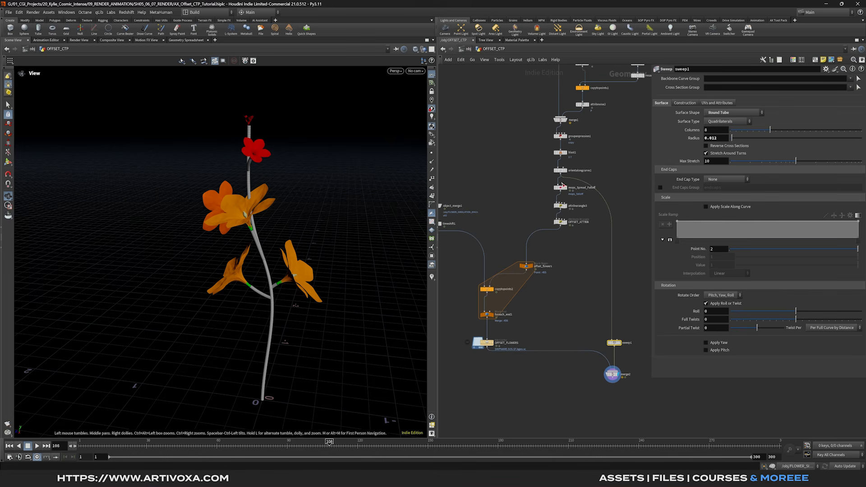
- Set sweep1 Radius to -0.008 and Columns from 8 to 24, orbiting to inspect the stem
{"action": "scroll", "coordinate": [251, 270], "scroll_direction": "up", "scroll_amount": 10}
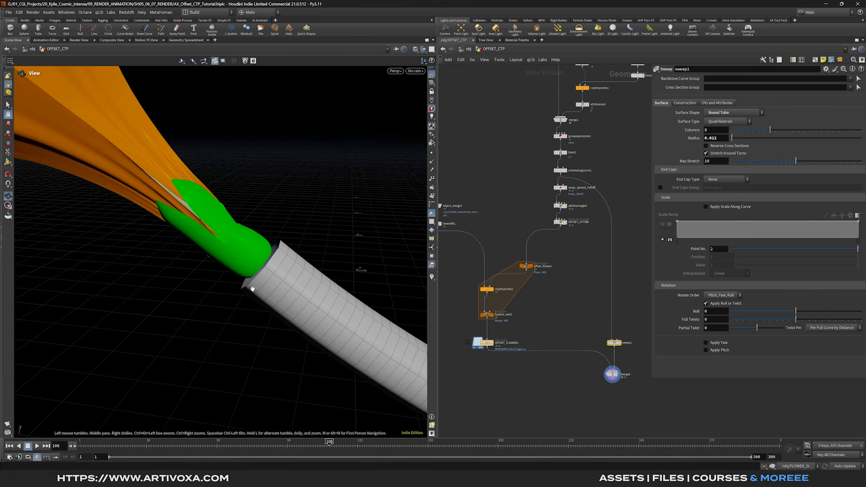
{"action": "scroll", "coordinate": [265, 284], "scroll_direction": "down", "scroll_amount": 2}
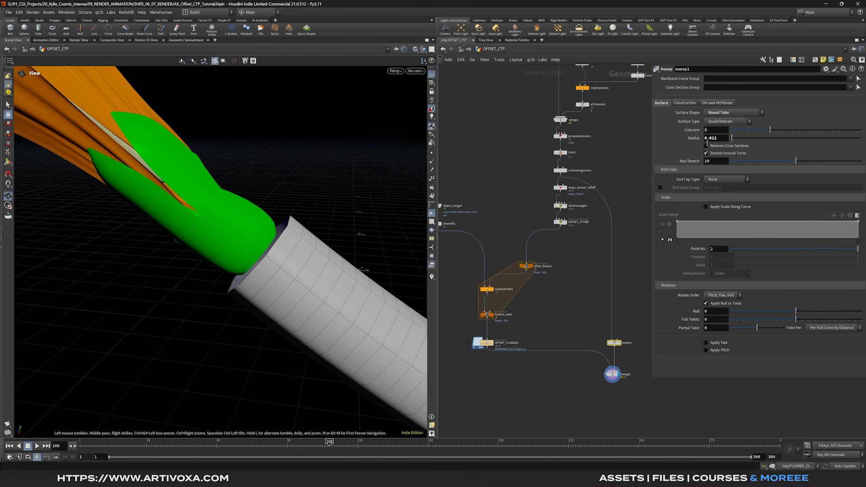
{"action": "middle_click_drag", "start_coordinate": [722, 139], "coordinate": [712, 138]}
{"action": "mouse_move", "coordinate": [266, 254]}
{"action": "left_mouse_down"}
{"action": "mouse_move", "coordinate": [248, 249]}
{"action": "mouse_move", "coordinate": [239, 262]}
{"action": "mouse_move", "coordinate": [274, 244]}
{"action": "left_mouse_up"}
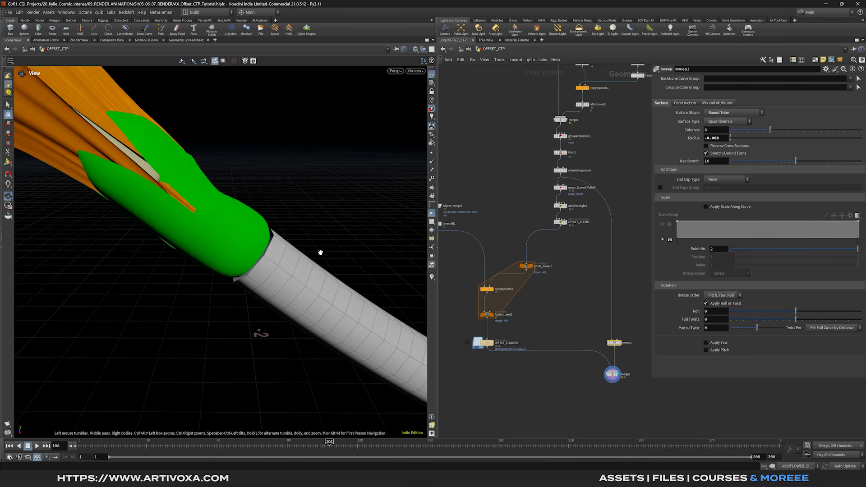
{"action": "left_click_drag", "start_coordinate": [769, 130], "coordinate": [861, 131]}
{"action": "scroll", "coordinate": [247, 237], "scroll_direction": "down", "scroll_amount": 5}
{"action": "scroll", "coordinate": [247, 238], "scroll_direction": "down", "scroll_amount": 10}
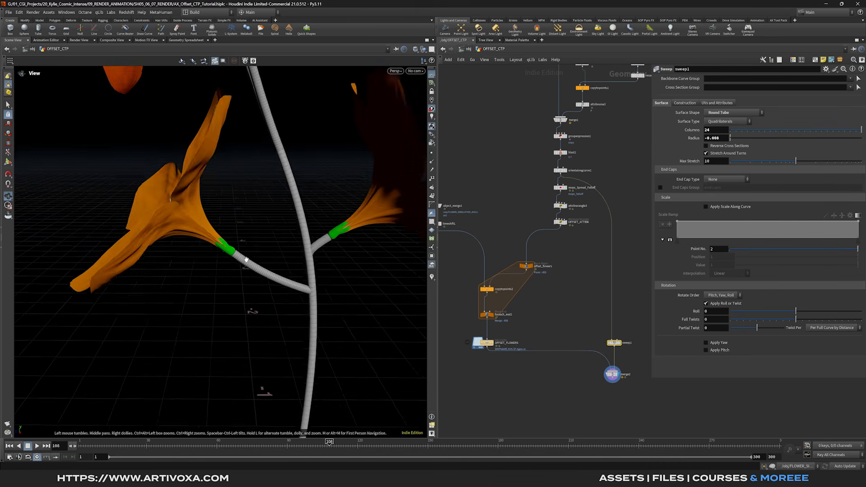
{"action": "left_click_drag", "start_coordinate": [177, 262], "coordinate": [271, 255]}
{"action": "left_click_drag", "start_coordinate": [233, 254], "coordinate": [233, 256]}
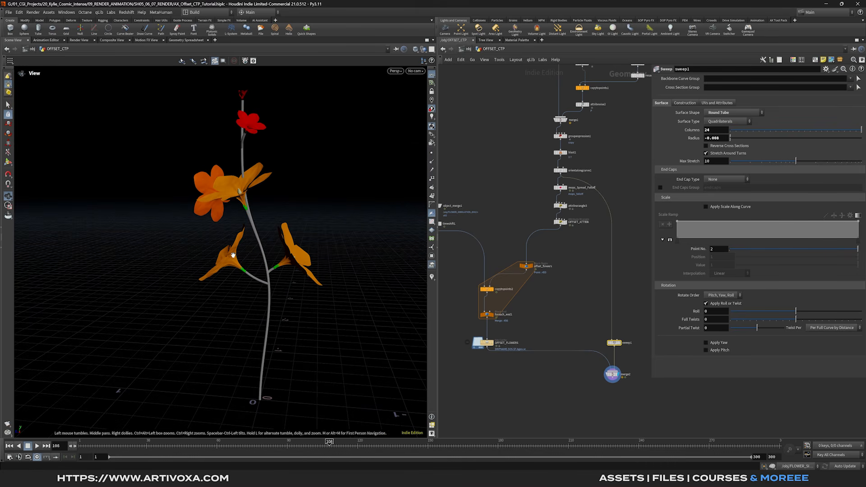